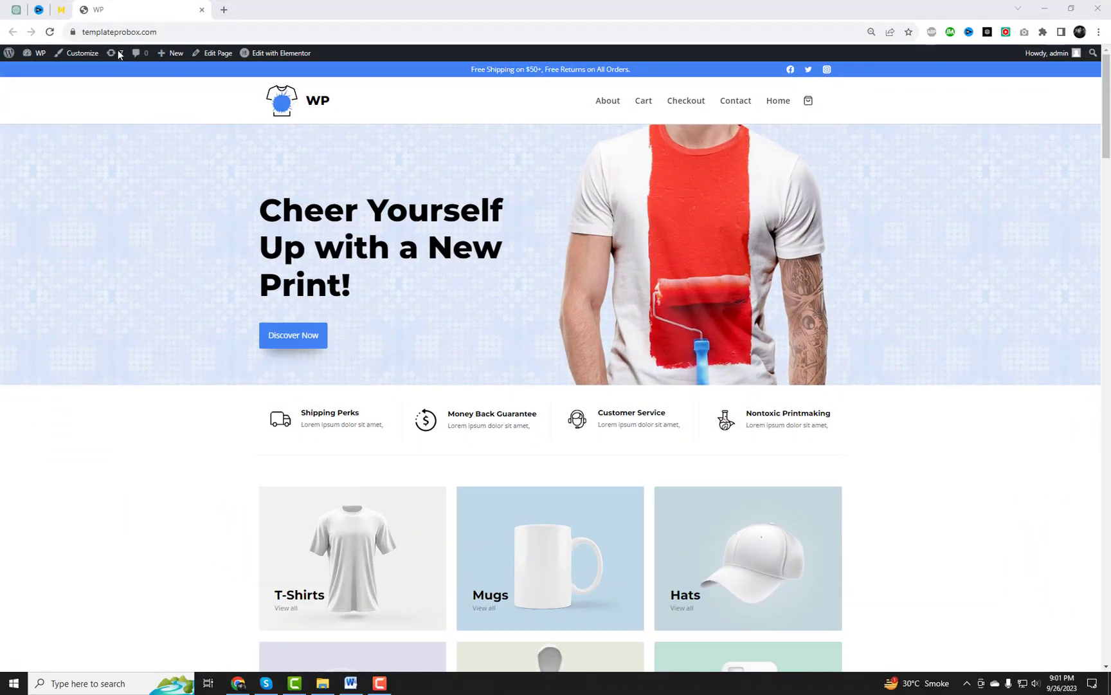
Review the Contact page's Get in touch content and office map
{"action": "left_click", "coordinate": [748, 106]}
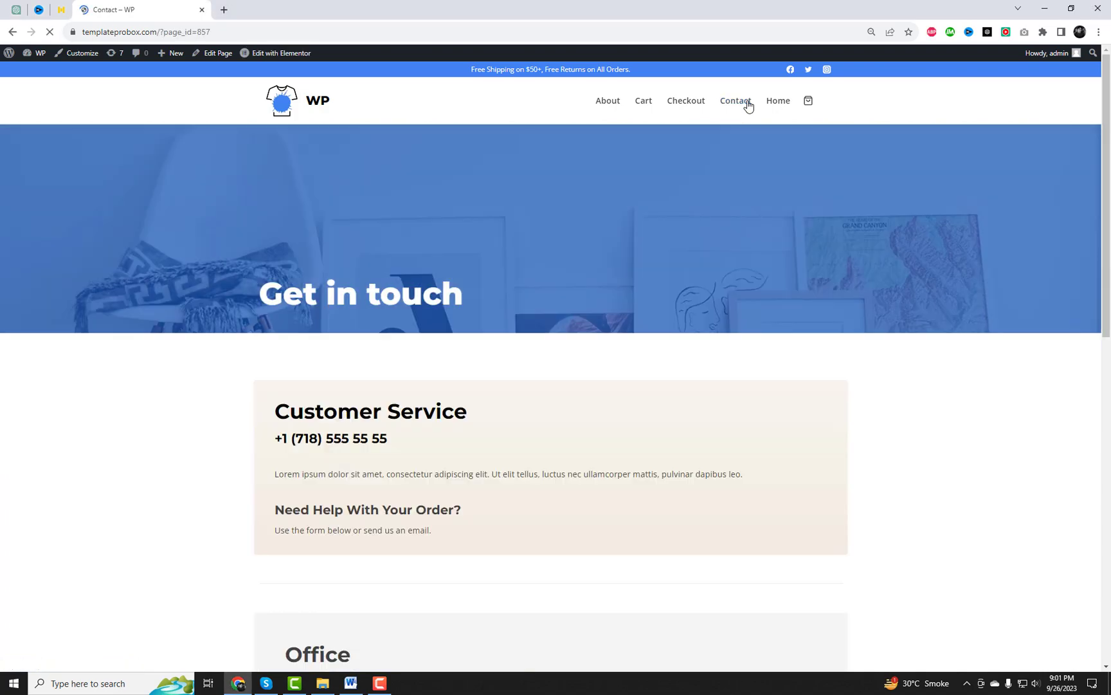
{"action": "scroll", "coordinate": [422, 412], "scroll_direction": "down", "scroll_amount": 3}
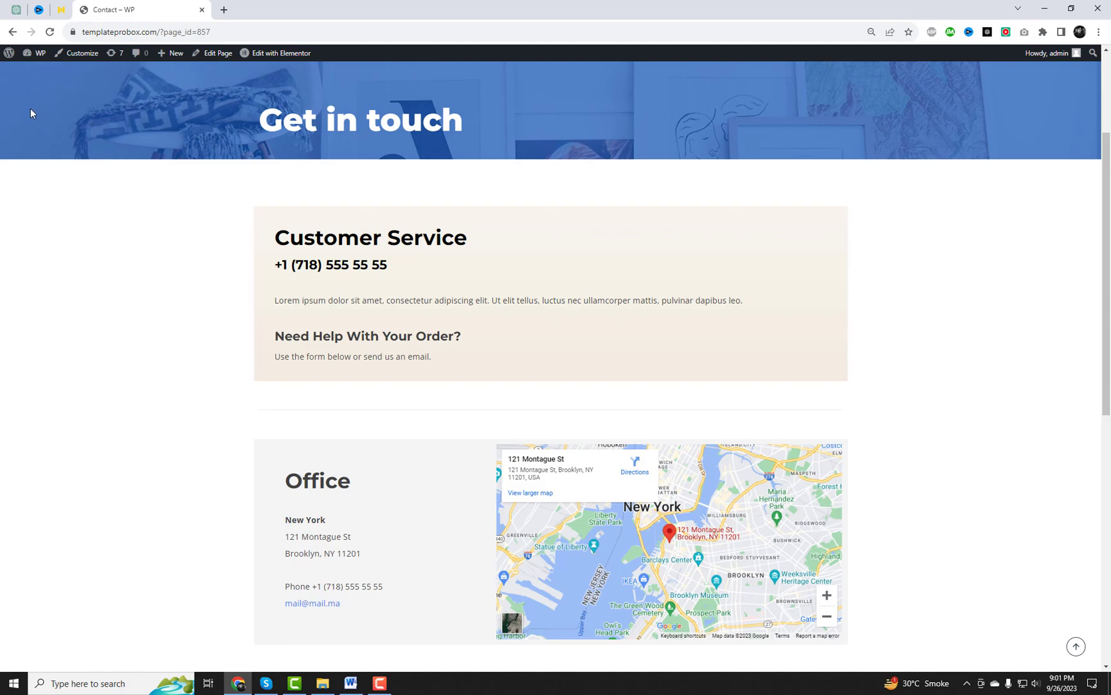
{"action": "right_click", "coordinate": [27, 69]}
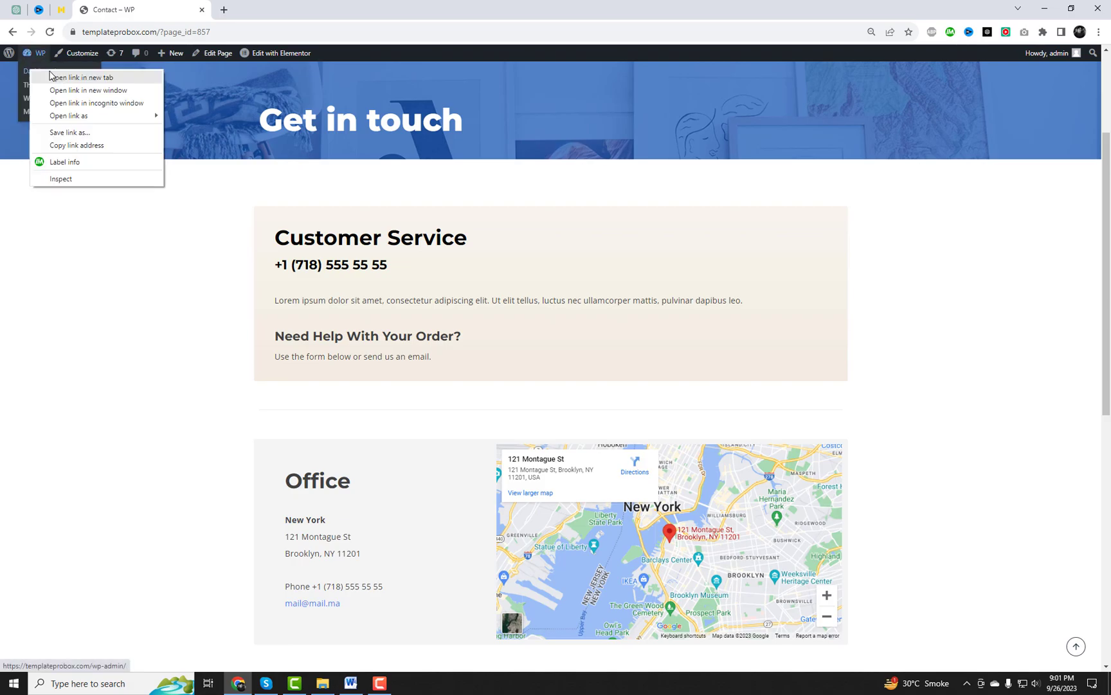
Open the admin dashboard in a new tab and search the plugin directory for 'Forminator'
{"action": "left_click", "coordinate": [60, 76]}
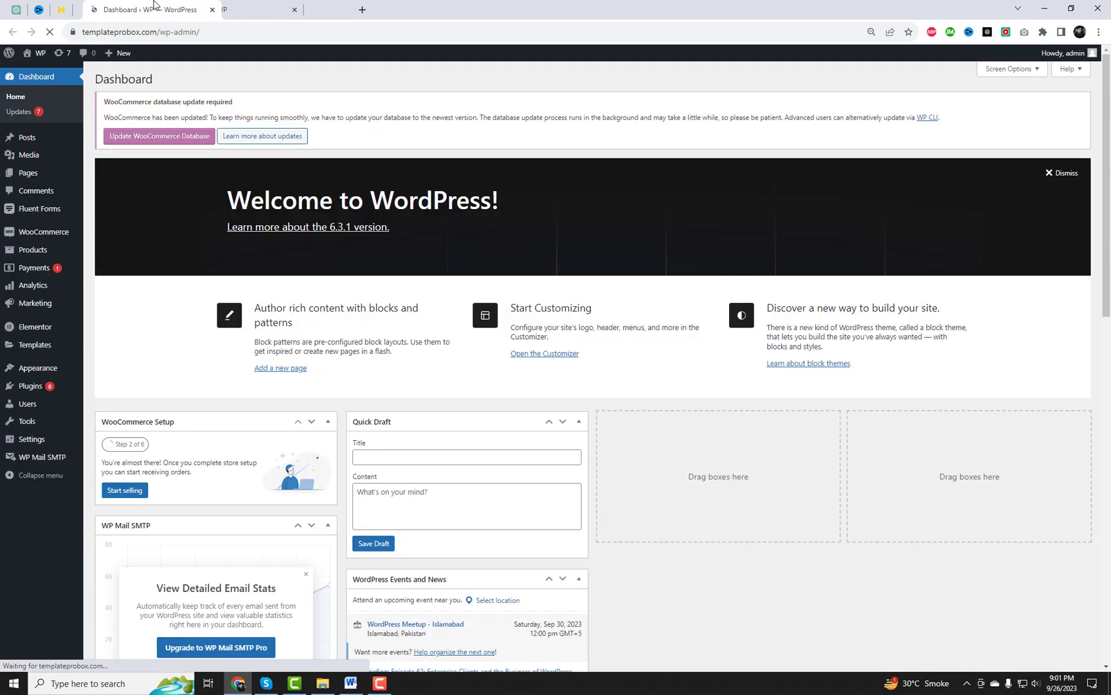
{"action": "left_click_drag", "start_coordinate": [246, 3], "coordinate": [113, 8]}
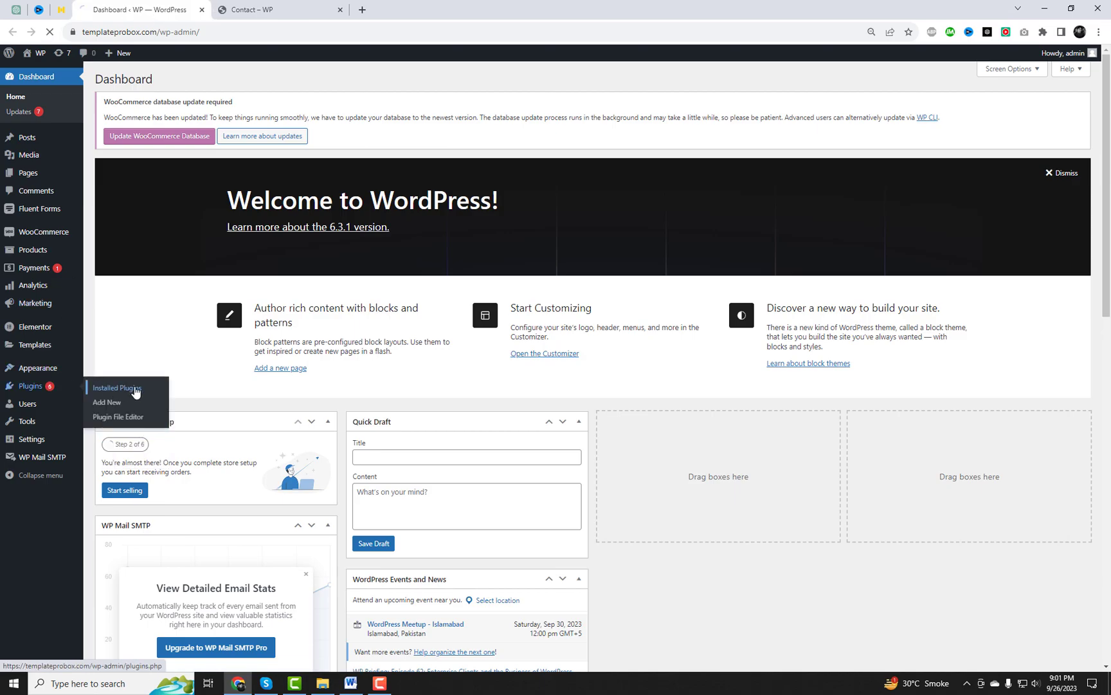
{"action": "left_click", "coordinate": [132, 388]}
{"action": "left_click", "coordinate": [153, 82]}
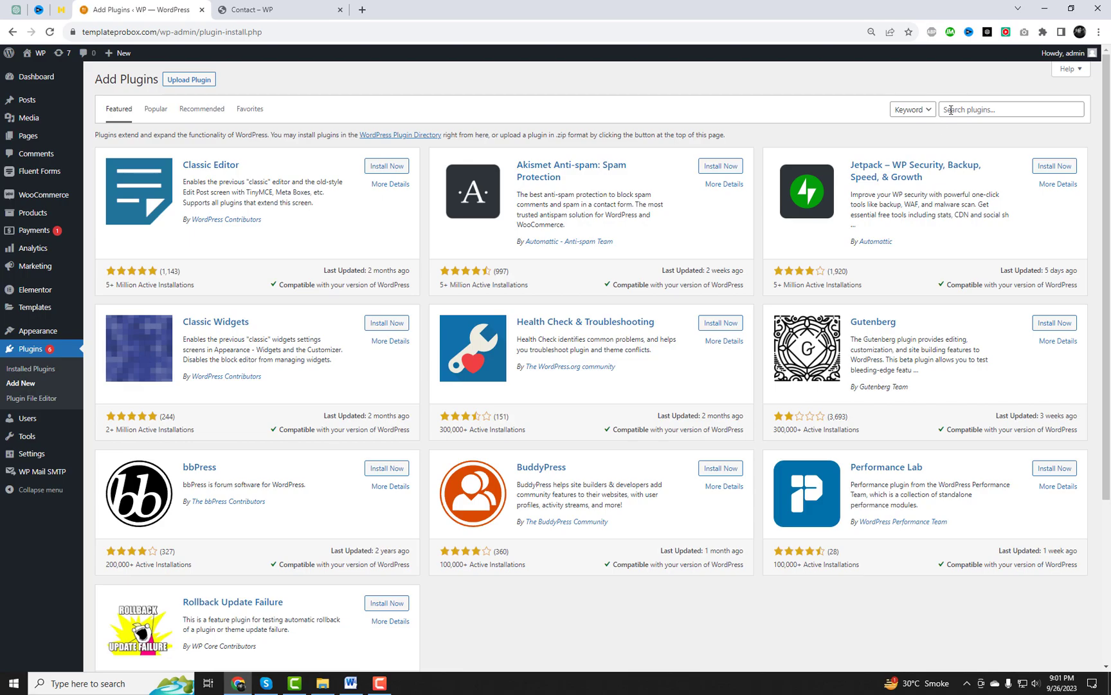
{"action": "left_click", "coordinate": [950, 109]}
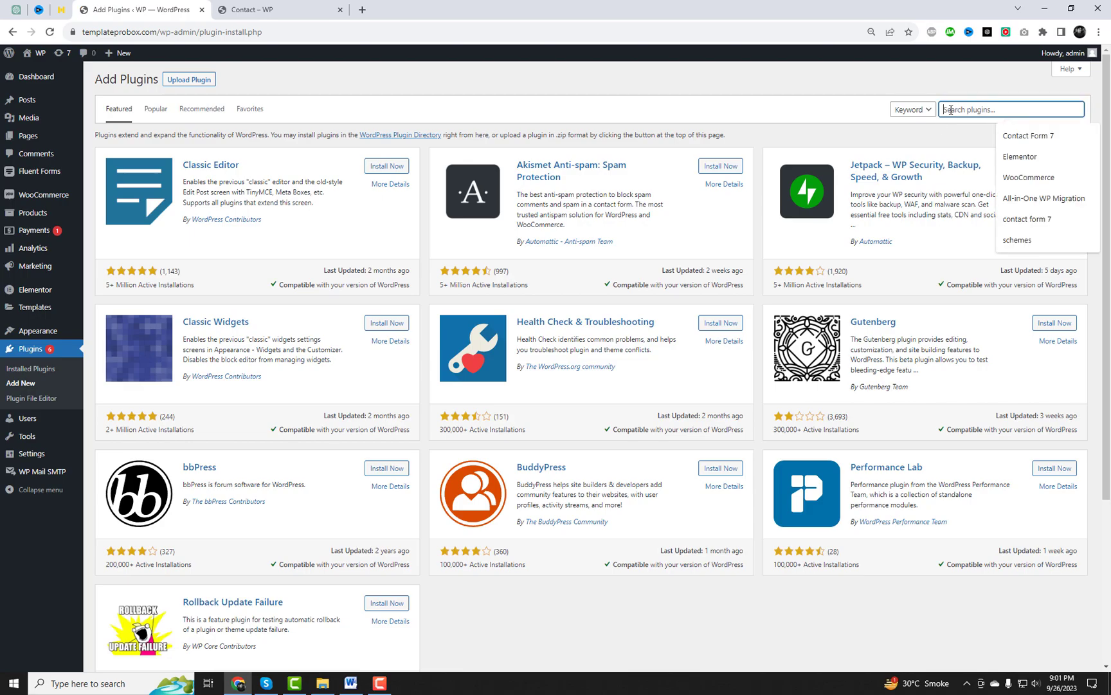
{"action": "type", "text": "Forminator"}
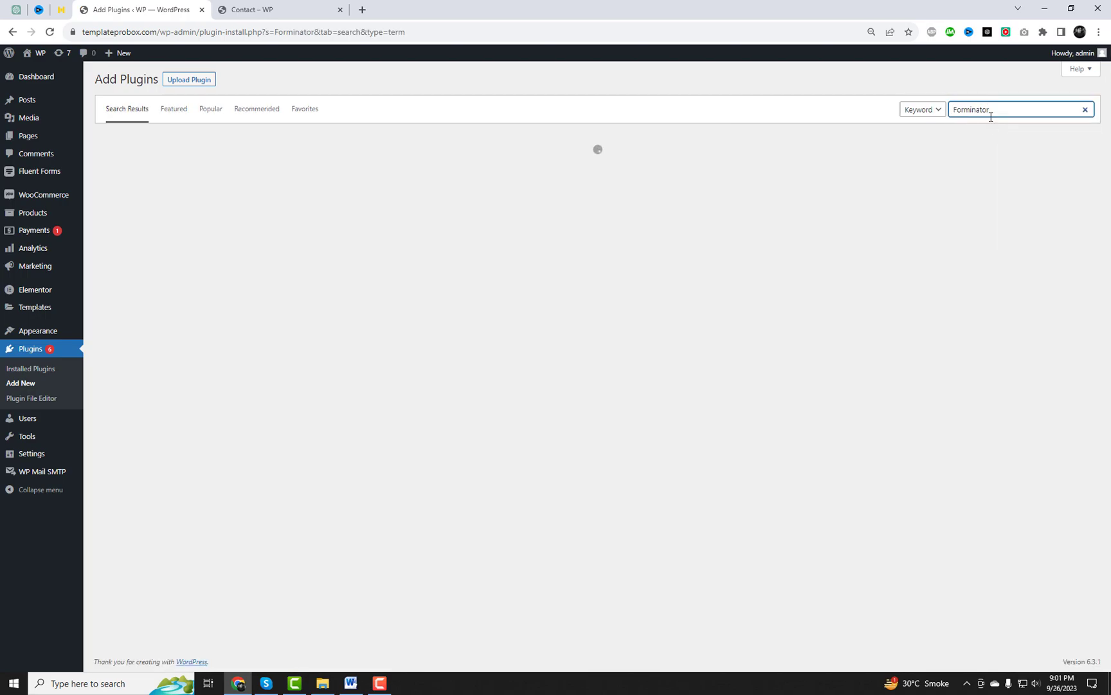
Activate the Forminator plugin and go to its Forms page
{"action": "double_click", "coordinate": [988, 110]}
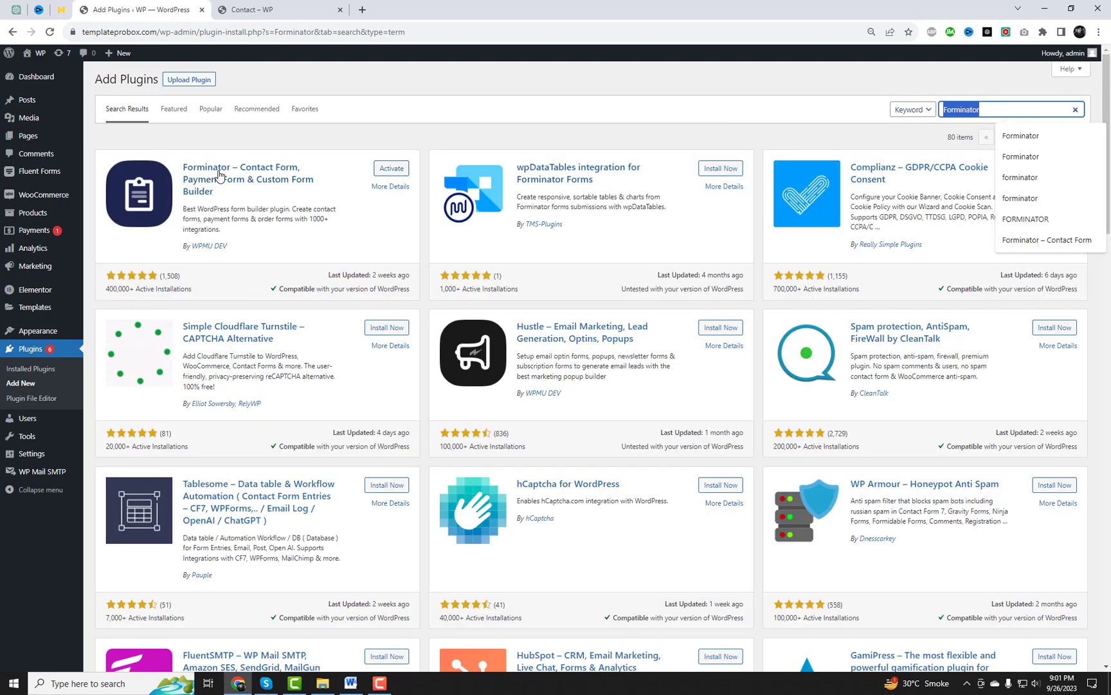
{"action": "left_click_drag", "start_coordinate": [251, 209], "coordinate": [193, 171]}
{"action": "left_click", "coordinate": [303, 155]}
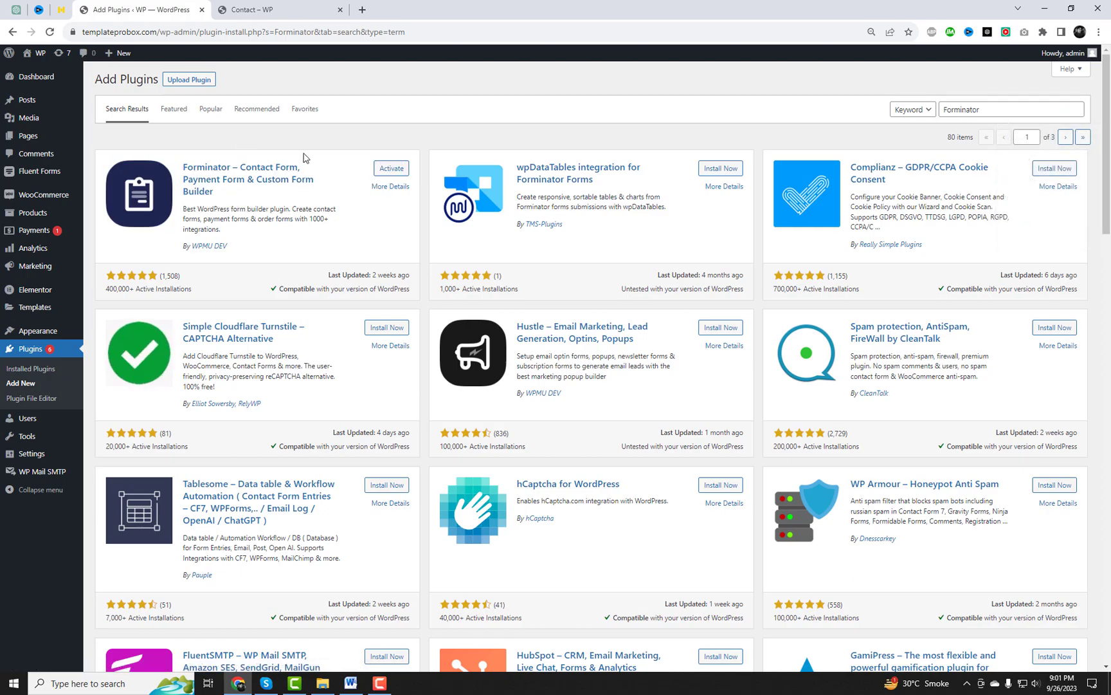
{"action": "left_click", "coordinate": [392, 171]}
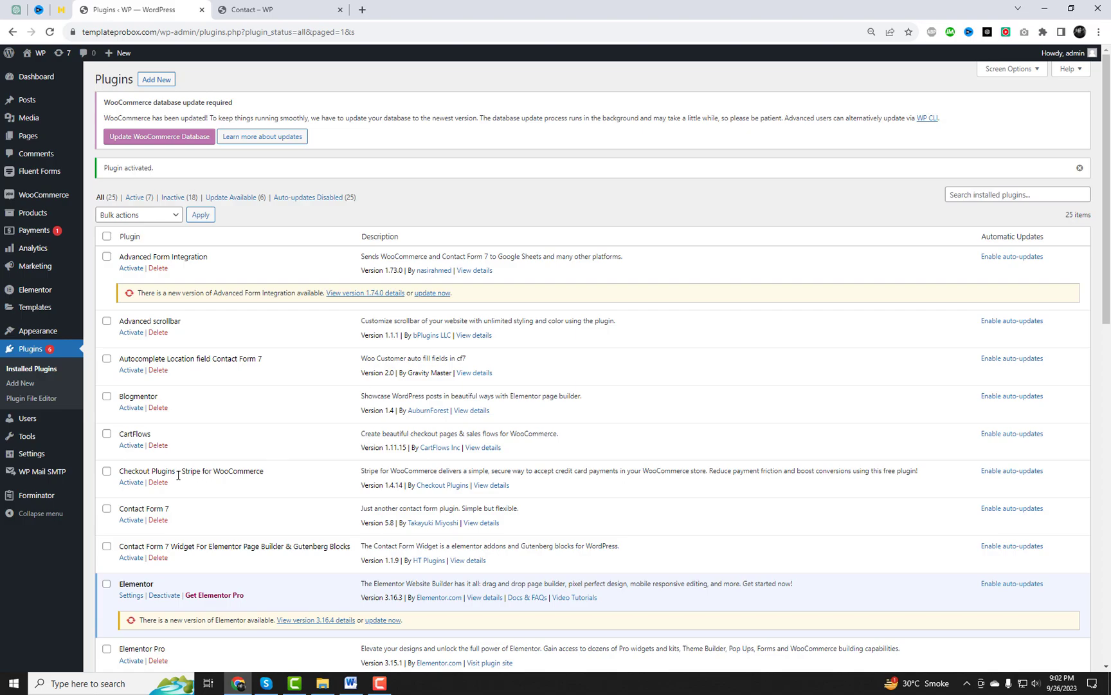
{"action": "mouse_move", "coordinate": [19, 495]}
{"action": "left_click", "coordinate": [109, 515]}
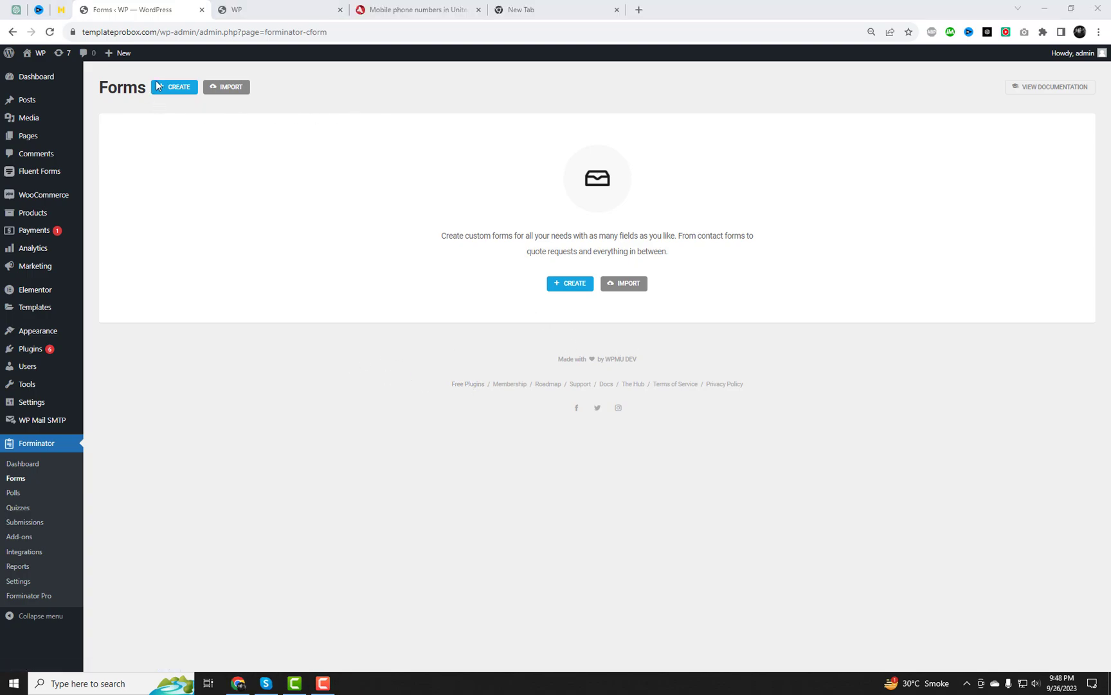
Create a blank Forminator form named 'Contact form with date and time picker'
{"action": "left_click", "coordinate": [570, 283]}
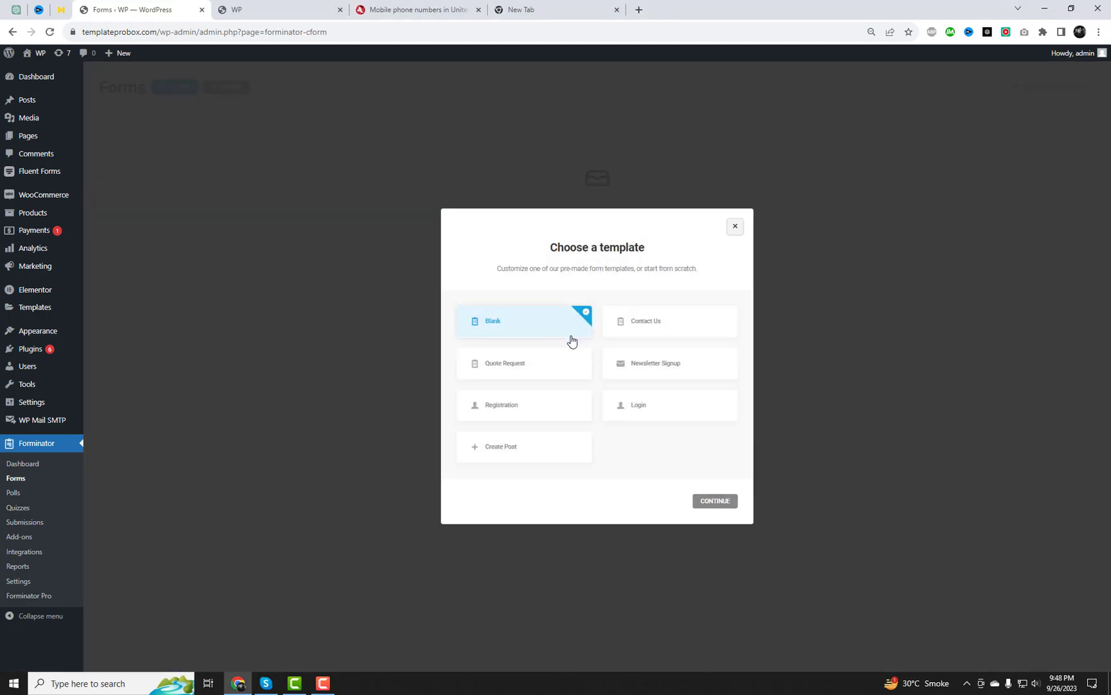
{"action": "left_click", "coordinate": [725, 503]}
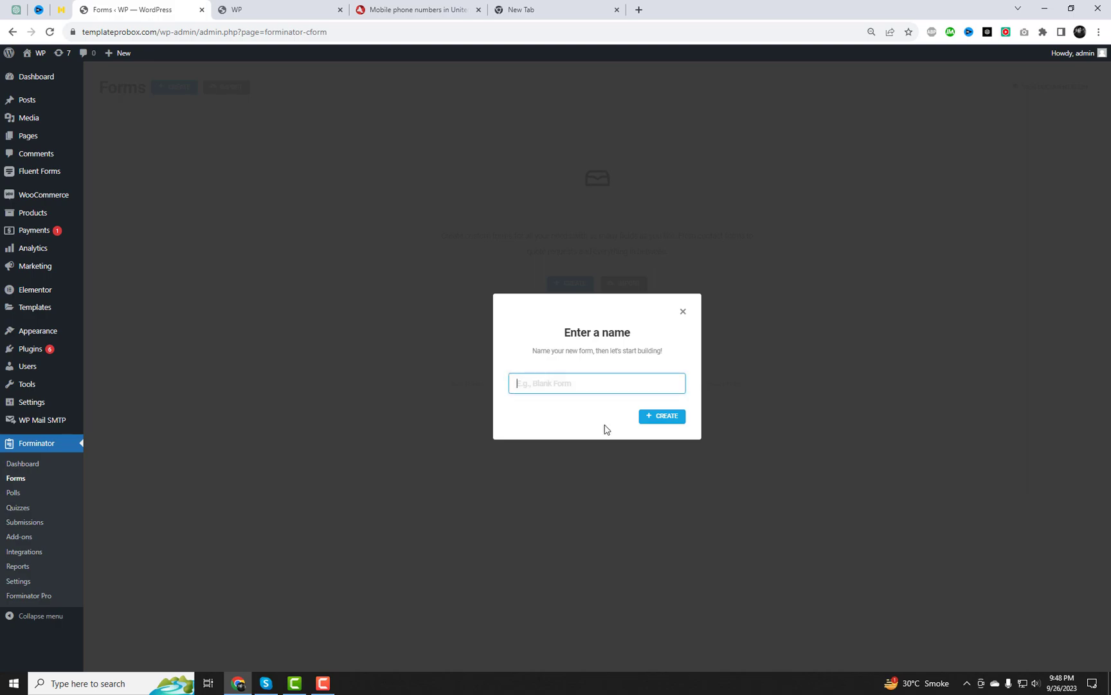
{"action": "type", "text": "C"}
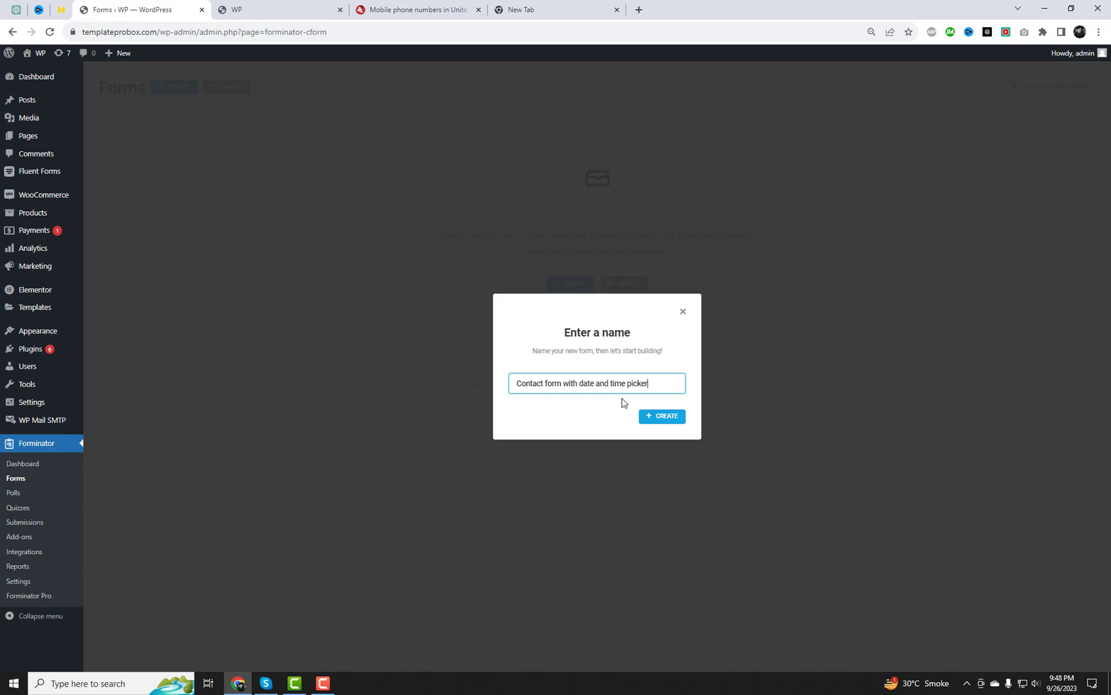
{"action": "left_click", "coordinate": [658, 418]}
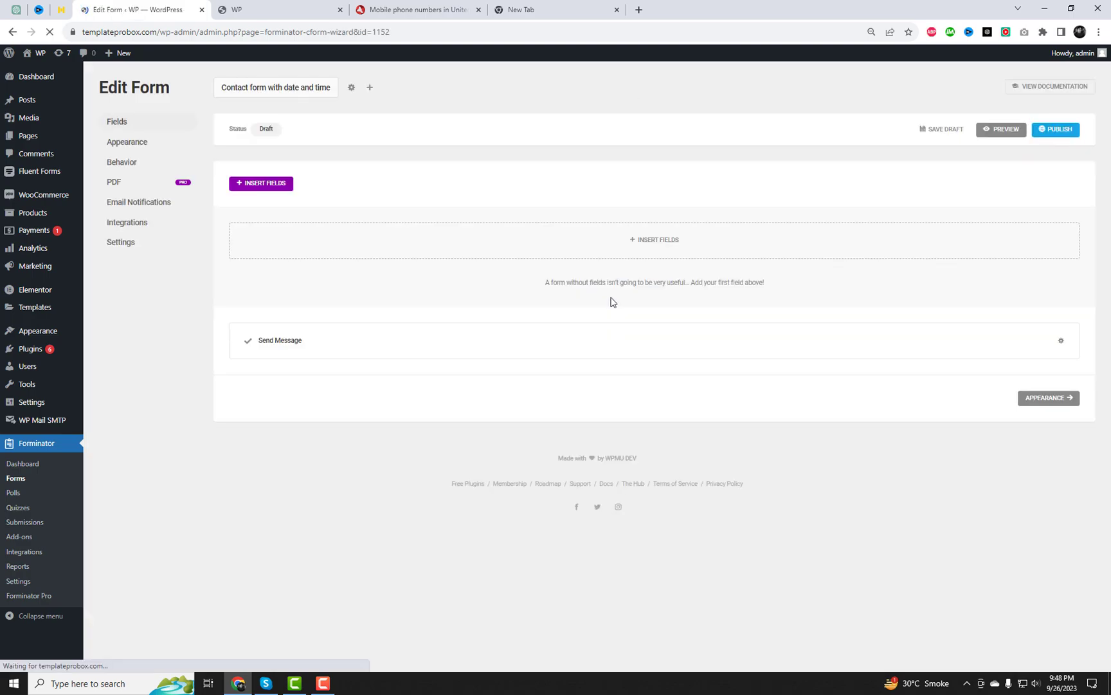
Add a Name field split into parts, with Middle Name and Prefix turned off
{"action": "left_click", "coordinate": [650, 252]}
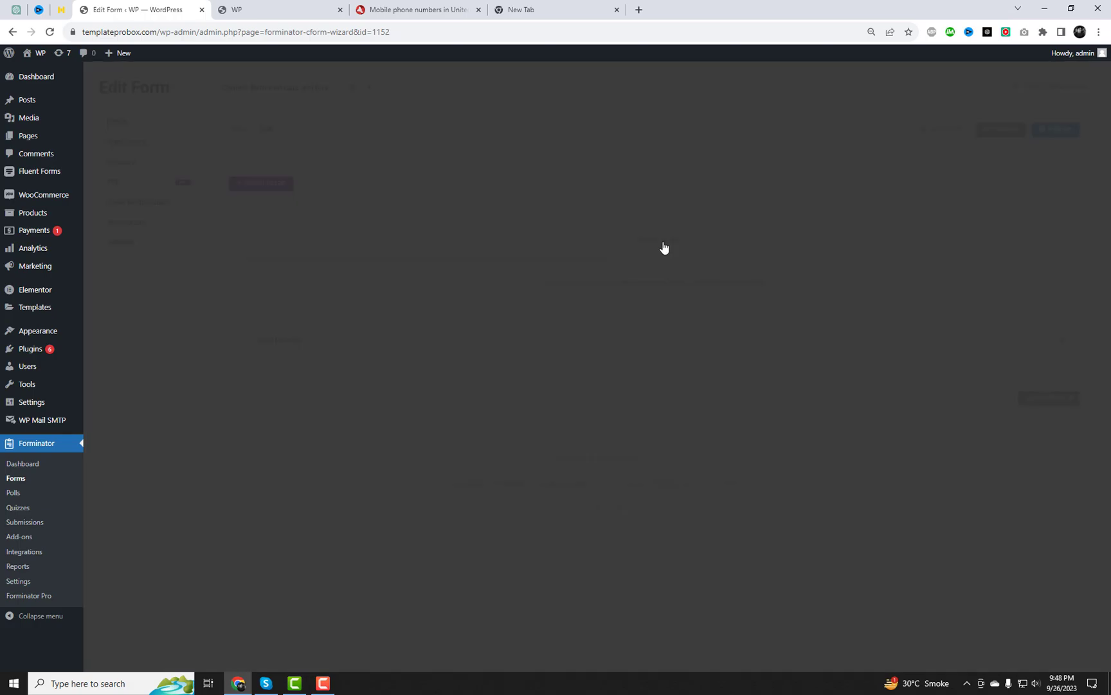
{"action": "left_click", "coordinate": [481, 252]}
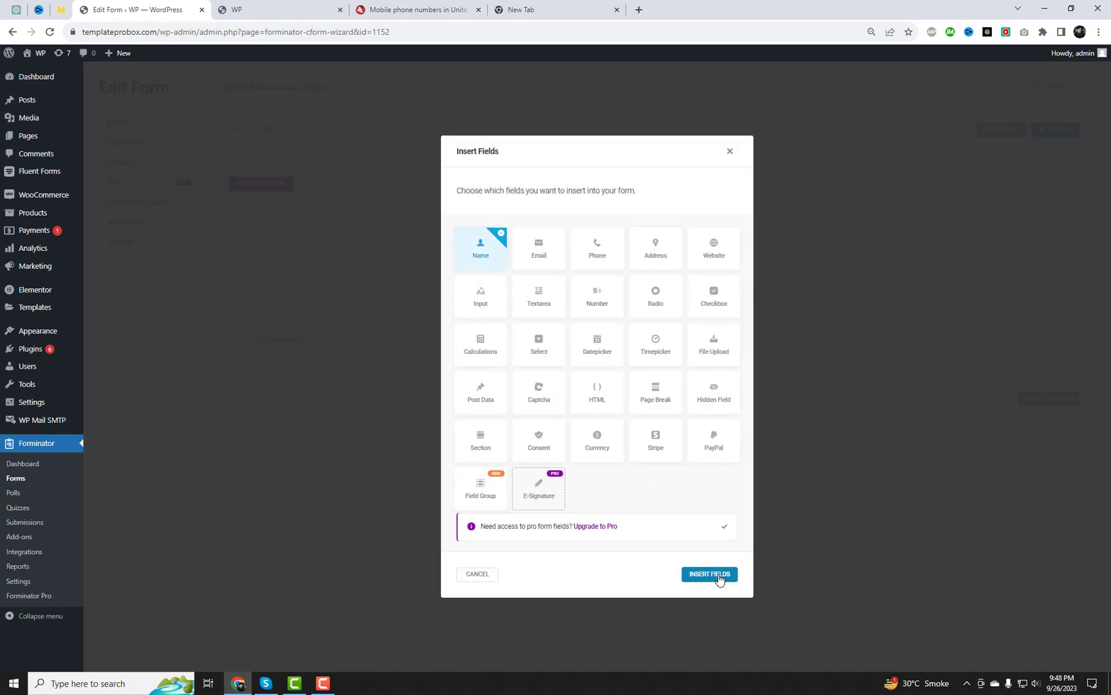
{"action": "left_click", "coordinate": [715, 576]}
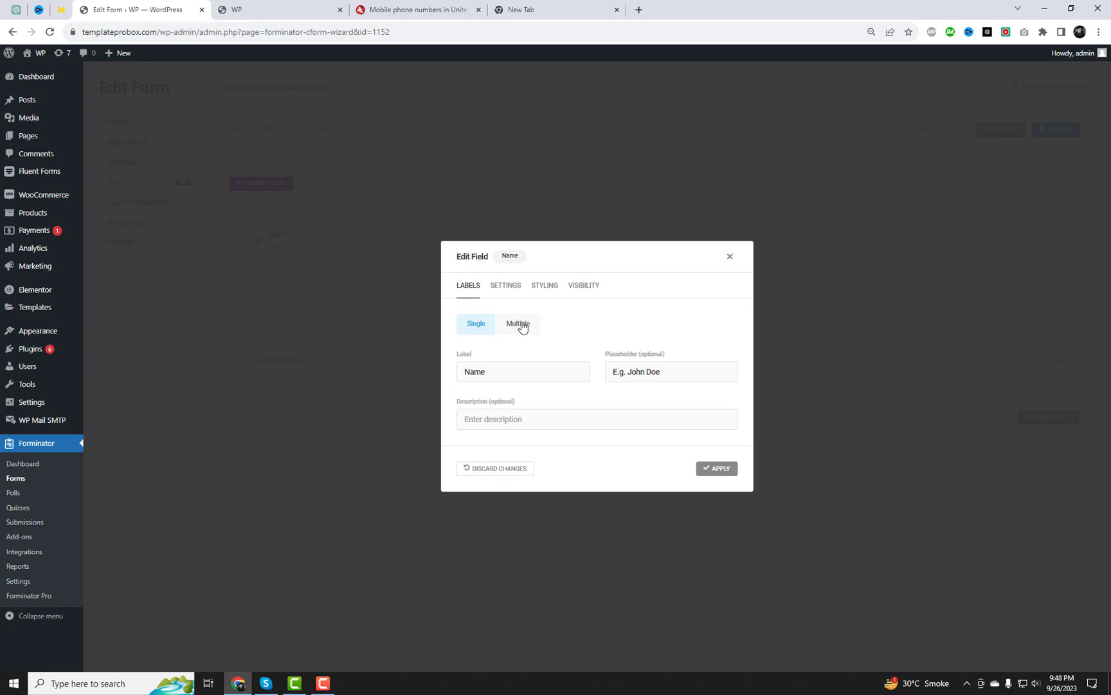
{"action": "left_click", "coordinate": [522, 325]}
{"action": "left_click", "coordinate": [465, 413]}
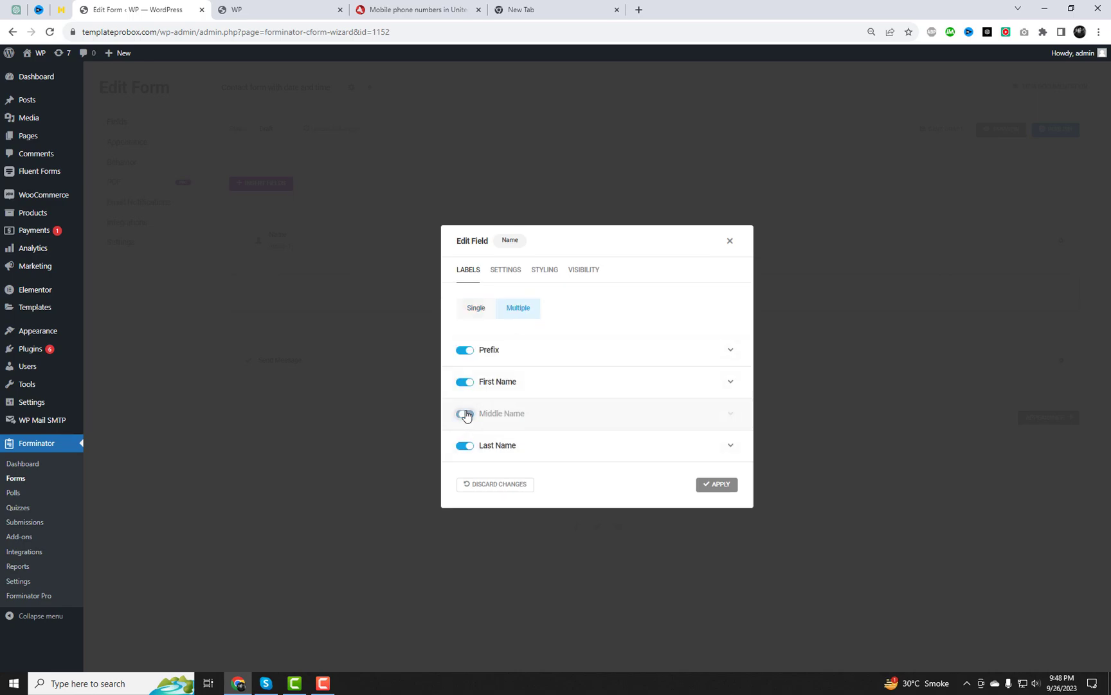
{"action": "left_click", "coordinate": [465, 350]}
{"action": "left_click", "coordinate": [715, 484]}
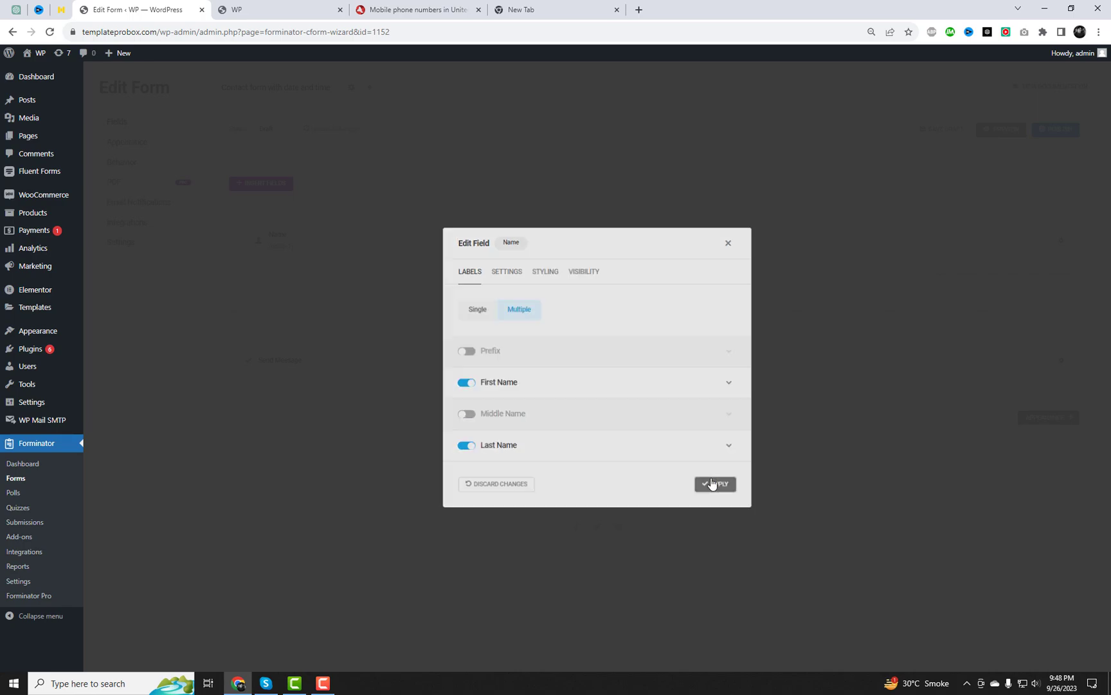
Add Email and Phone fields and make the Email field required
{"action": "left_click", "coordinate": [656, 301]}
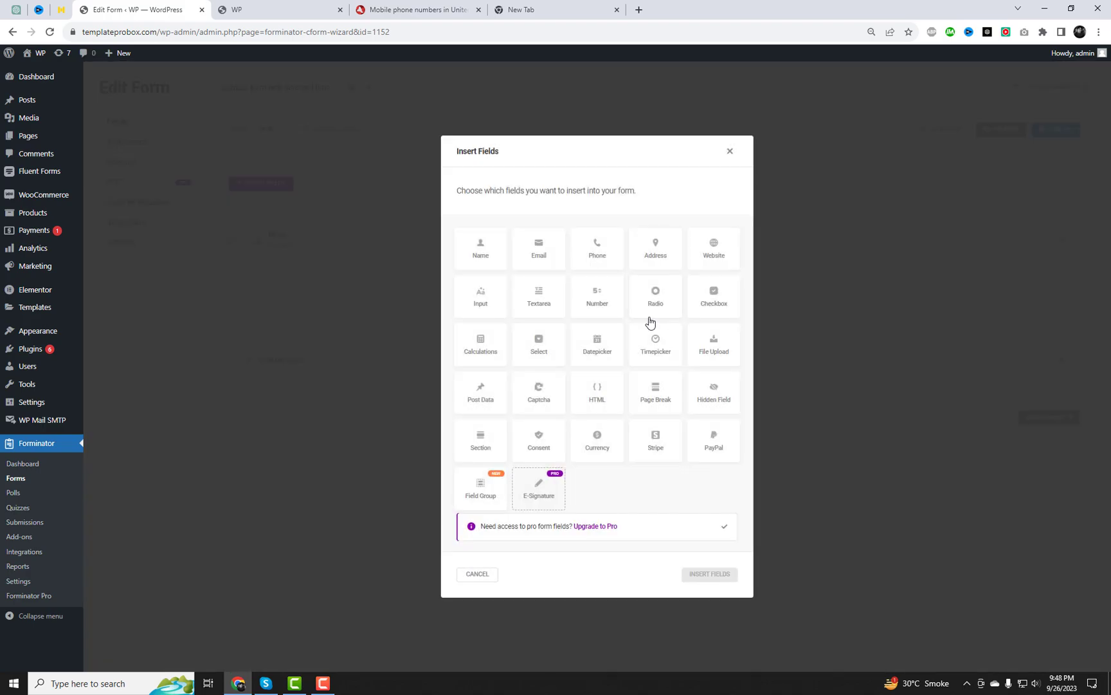
{"action": "left_click", "coordinate": [541, 257]}
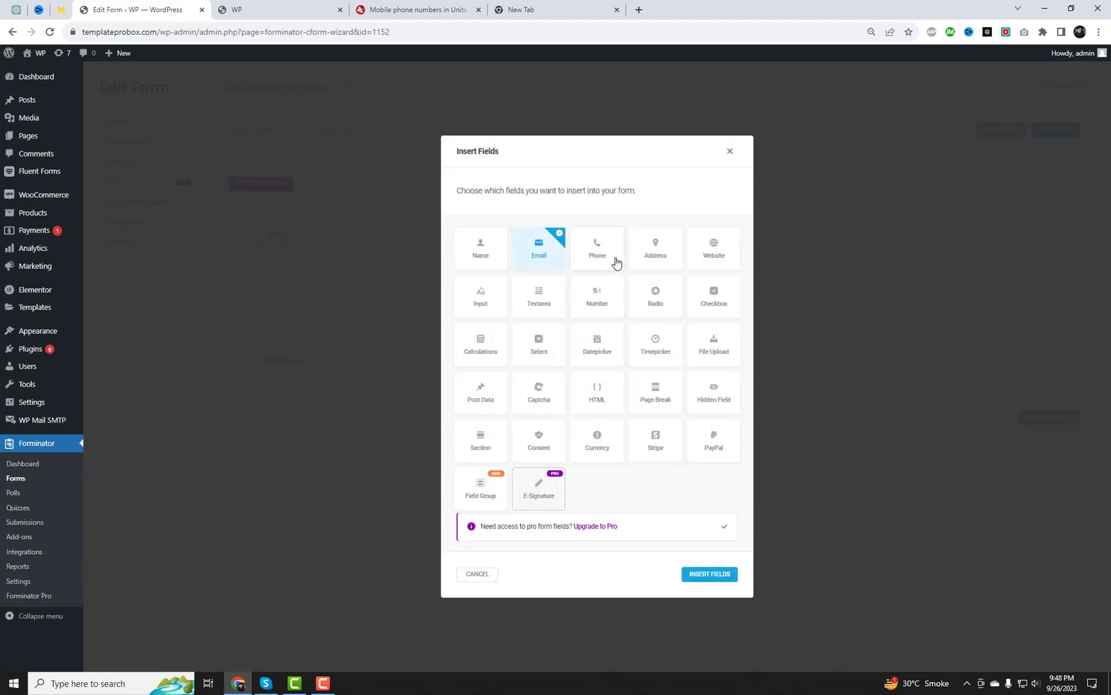
{"action": "left_click", "coordinate": [616, 263]}
{"action": "left_click", "coordinate": [710, 575]}
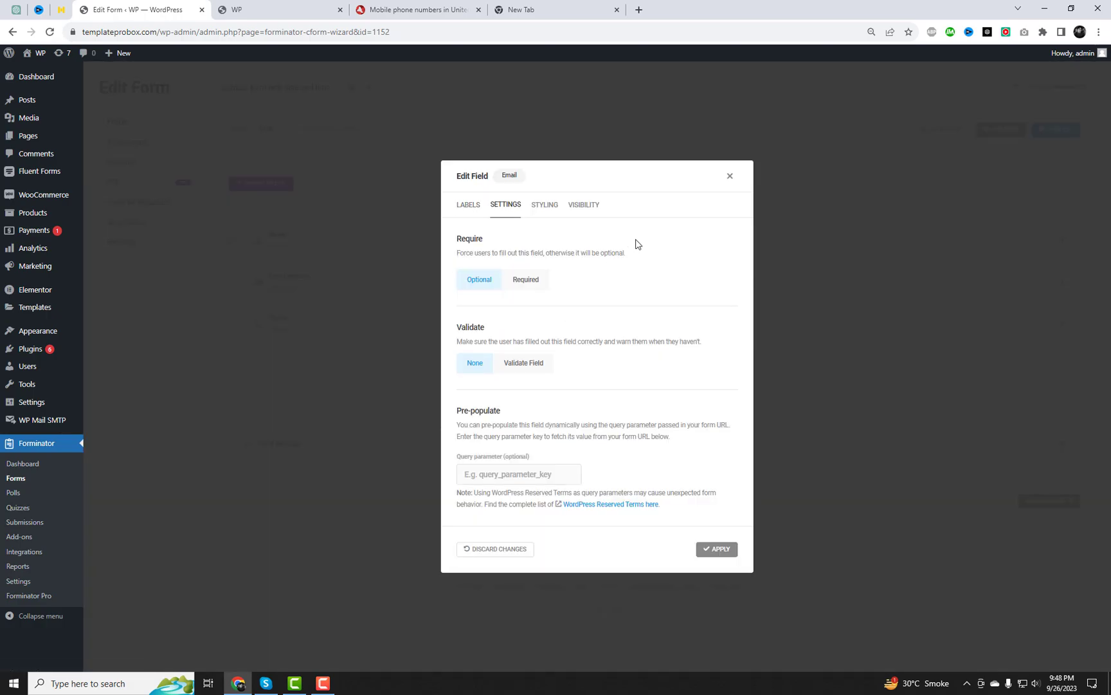
{"action": "left_click", "coordinate": [532, 285]}
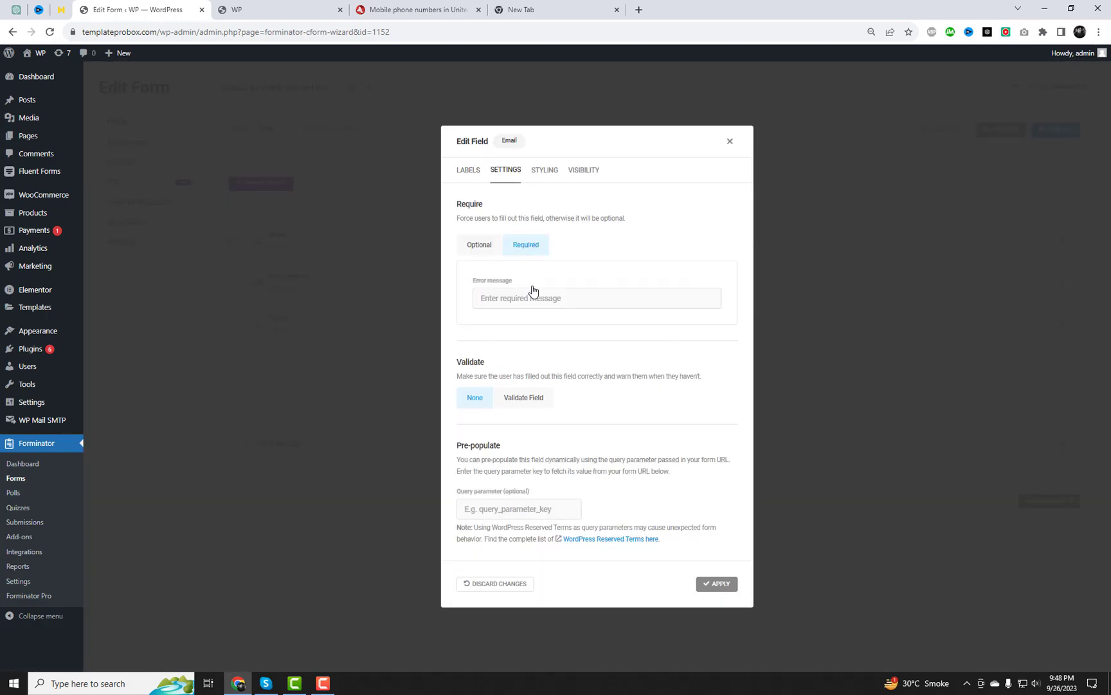
{"action": "left_click", "coordinate": [717, 584]}
Set the Phone field's validation to National format for the United States
{"action": "left_click", "coordinate": [389, 329]}
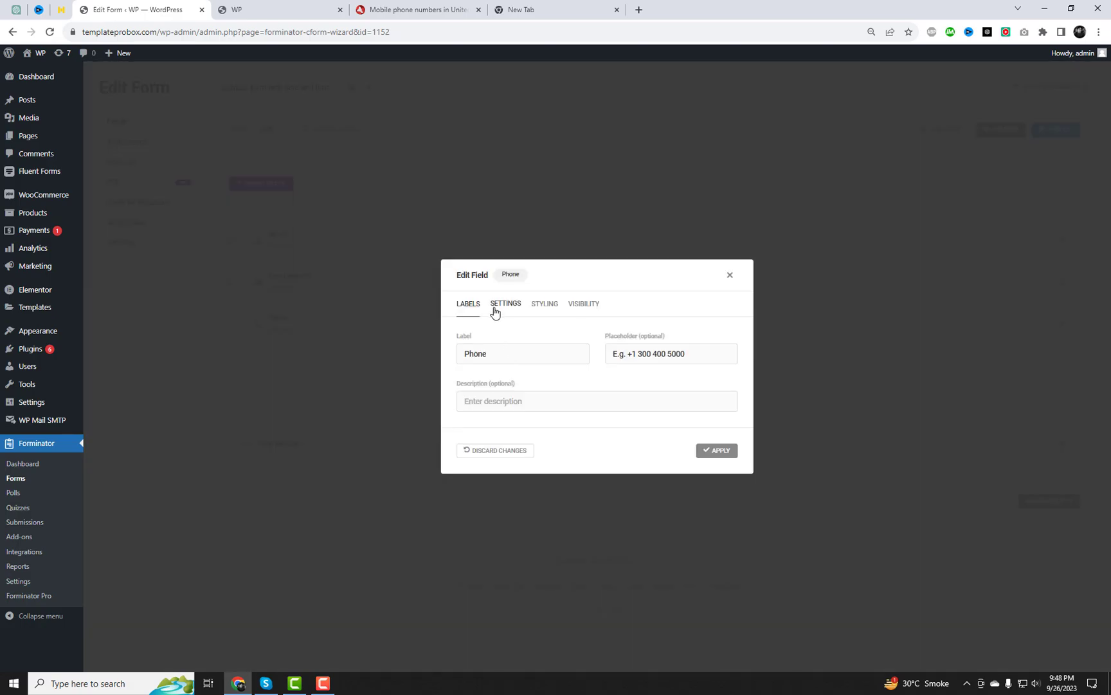
{"action": "left_click", "coordinate": [508, 308]}
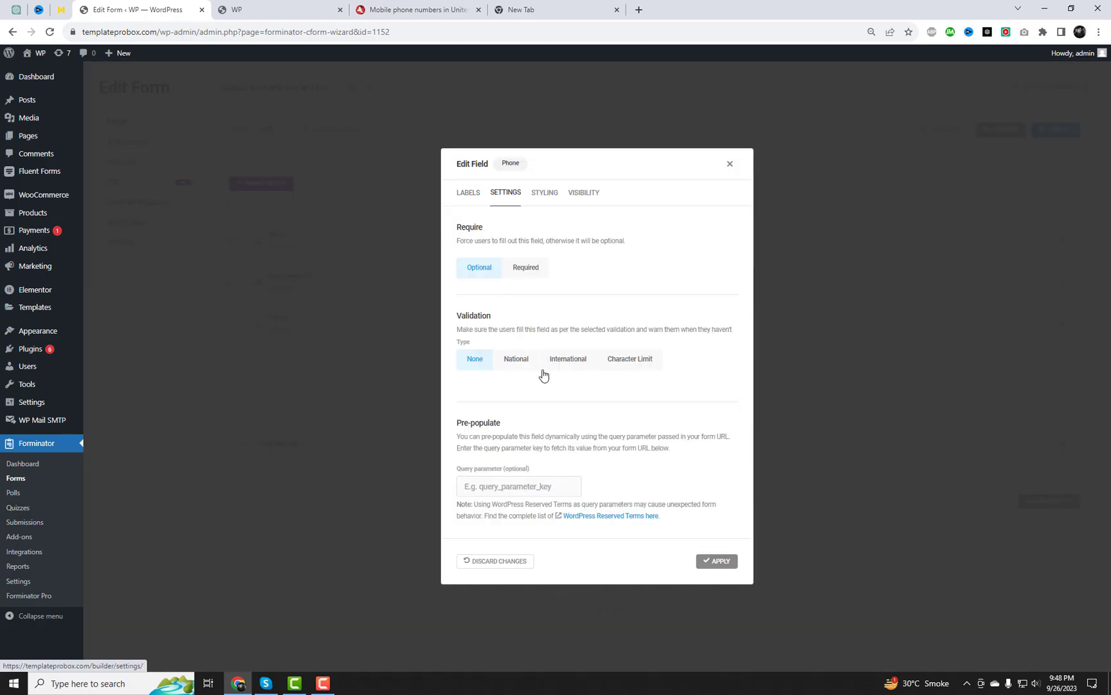
{"action": "left_click", "coordinate": [516, 358]}
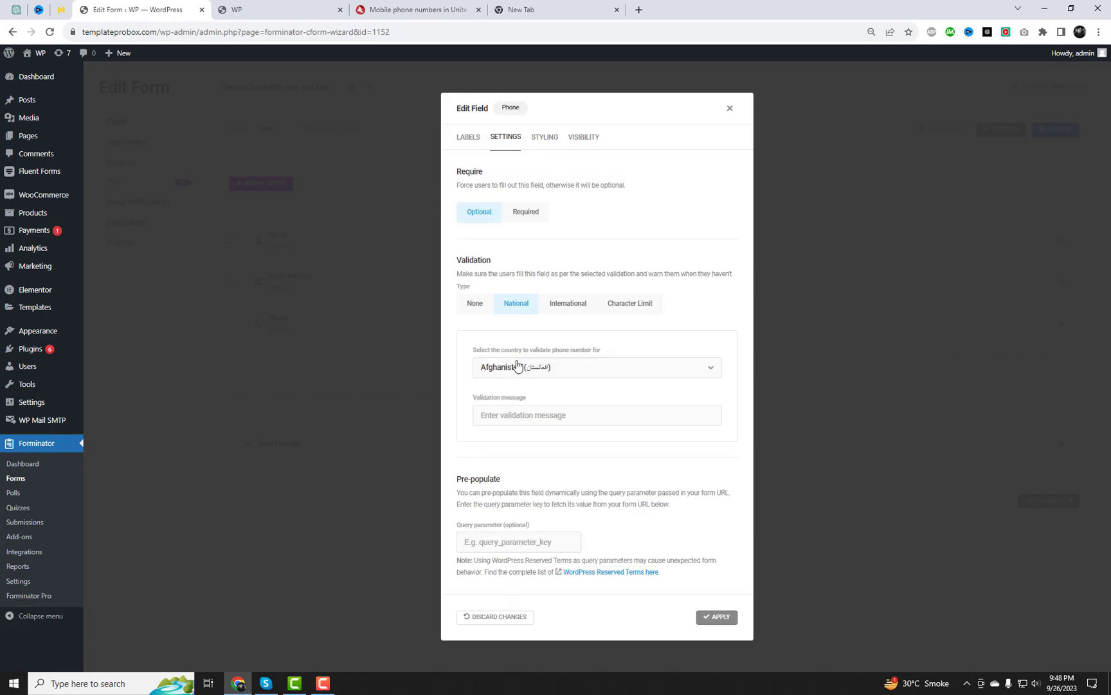
{"action": "left_click", "coordinate": [519, 365]}
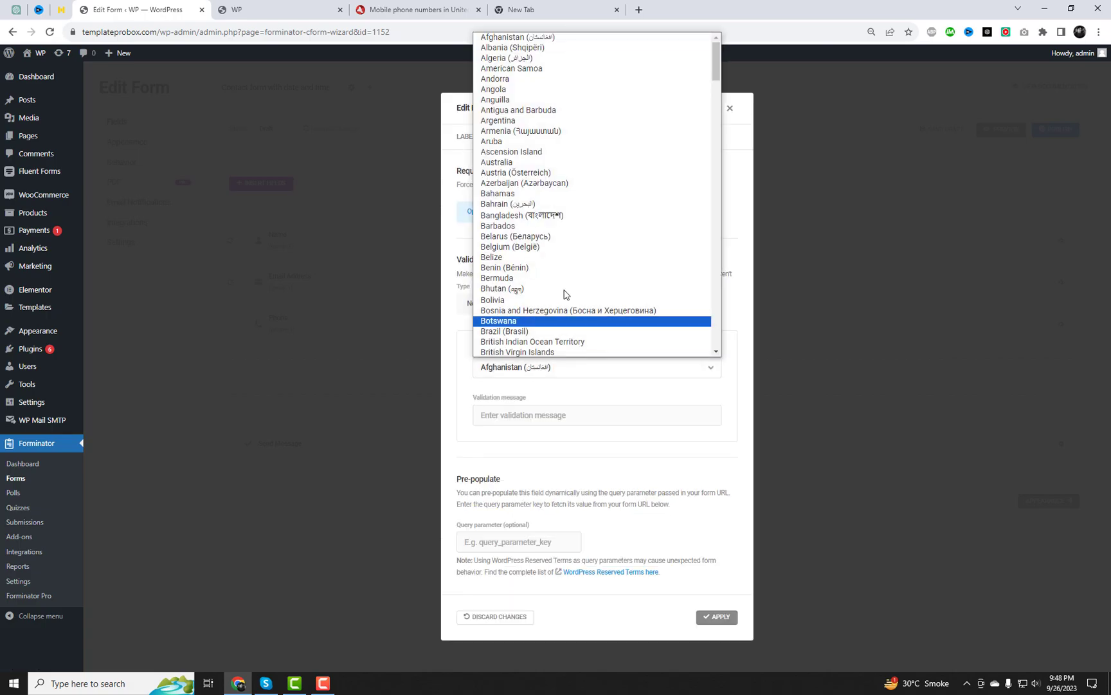
{"action": "scroll", "coordinate": [573, 296], "scroll_direction": "down", "scroll_amount": 6}
{"action": "key", "text": "u"}
{"action": "key", "text": "Down"}
{"action": "key", "text": "Down"}
{"action": "key", "text": "Down"}
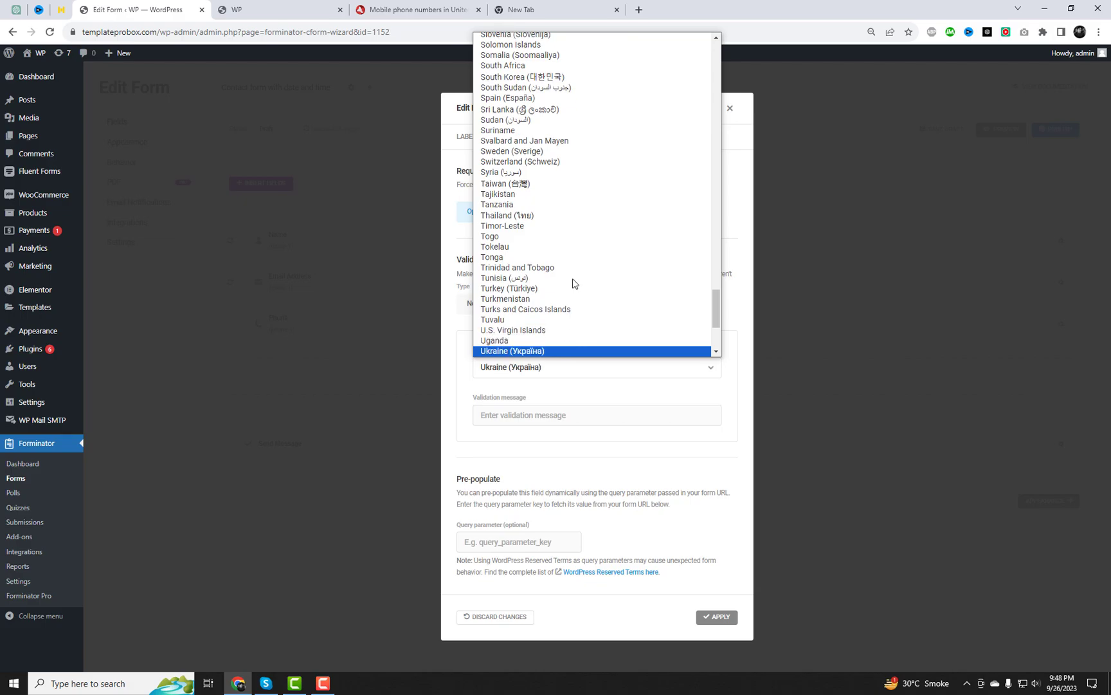
{"action": "key", "text": "Down"}
{"action": "key", "text": "Down"}
{"action": "key", "text": "Down"}
{"action": "key", "text": "Down"}
{"action": "key", "text": "Down"}
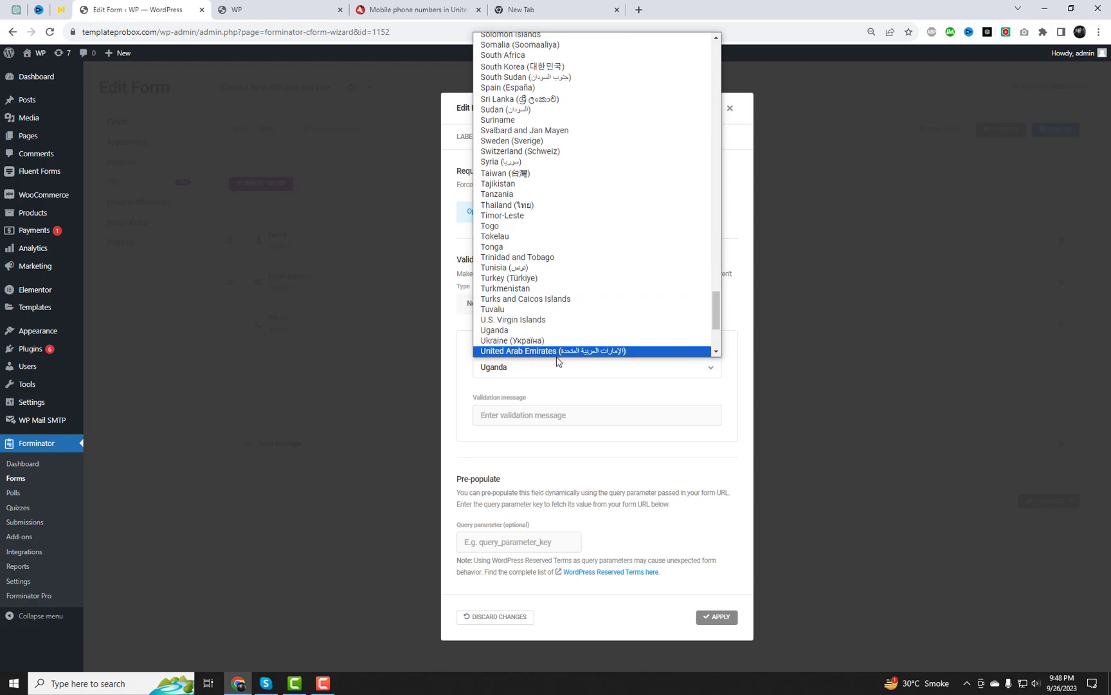
Apply the Phone settings, then add Date and Time fields side by side on one row
{"action": "left_click", "coordinate": [558, 352]}
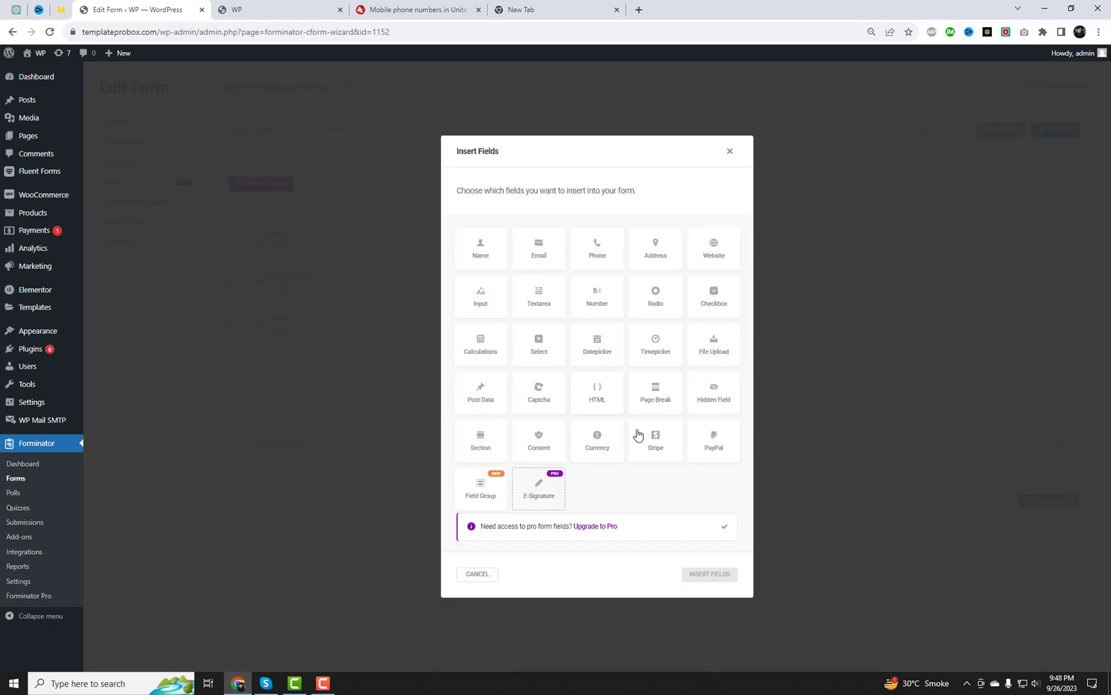
{"action": "left_click", "coordinate": [597, 349]}
{"action": "left_click", "coordinate": [659, 357]}
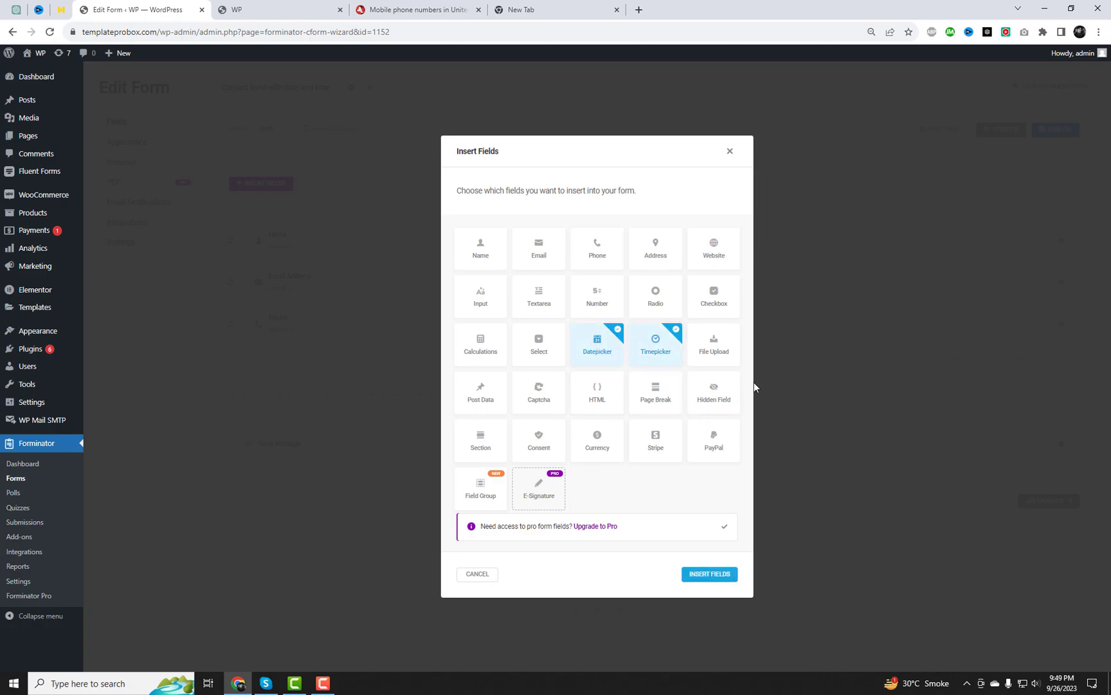
{"action": "left_click", "coordinate": [706, 575]}
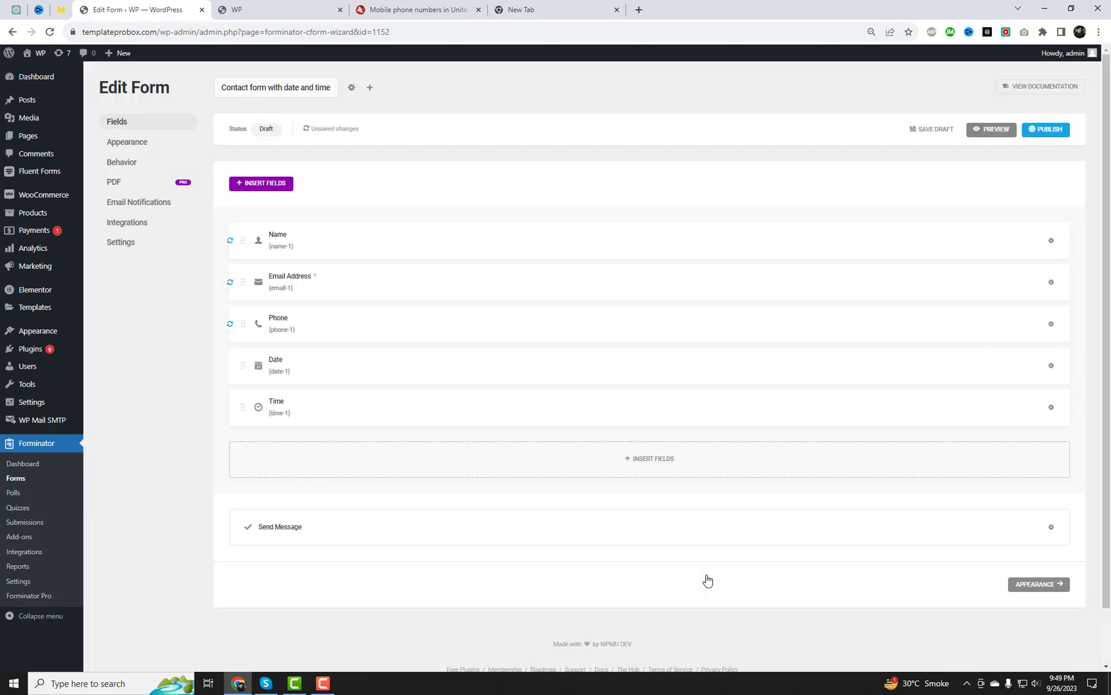
{"action": "left_click_drag", "start_coordinate": [249, 411], "coordinate": [1049, 315]}
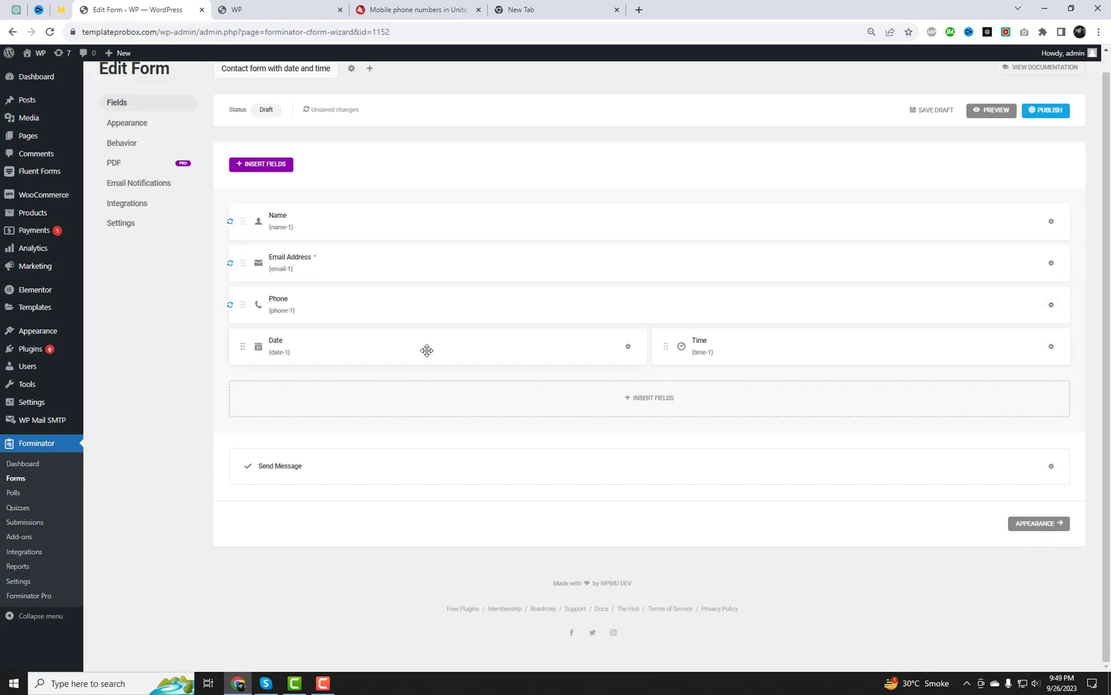
Keep the Date field as a calendar picker and apply its settings
{"action": "left_click", "coordinate": [339, 355]}
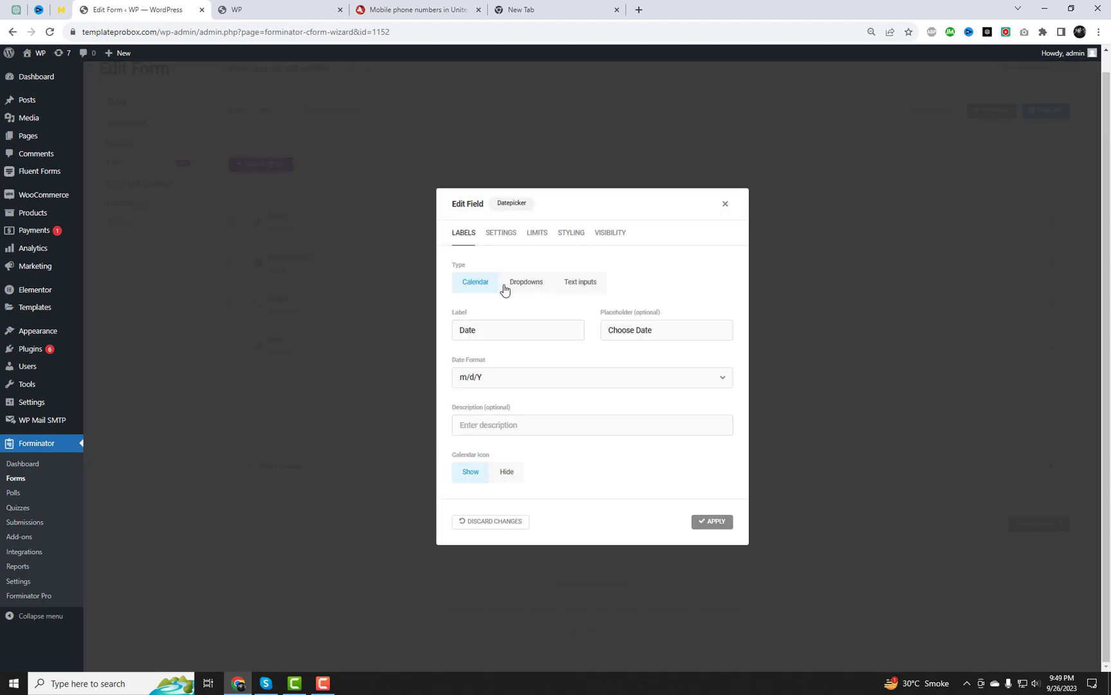
{"action": "left_click", "coordinate": [507, 289]}
{"action": "left_click", "coordinate": [580, 250]}
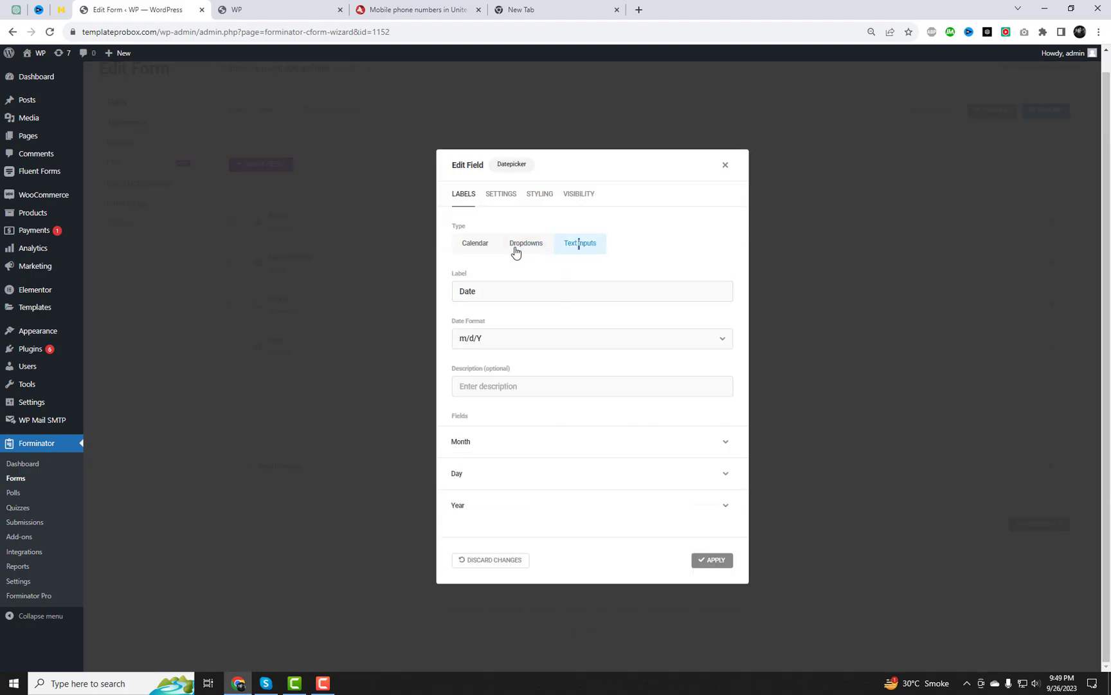
{"action": "left_click", "coordinate": [480, 248]}
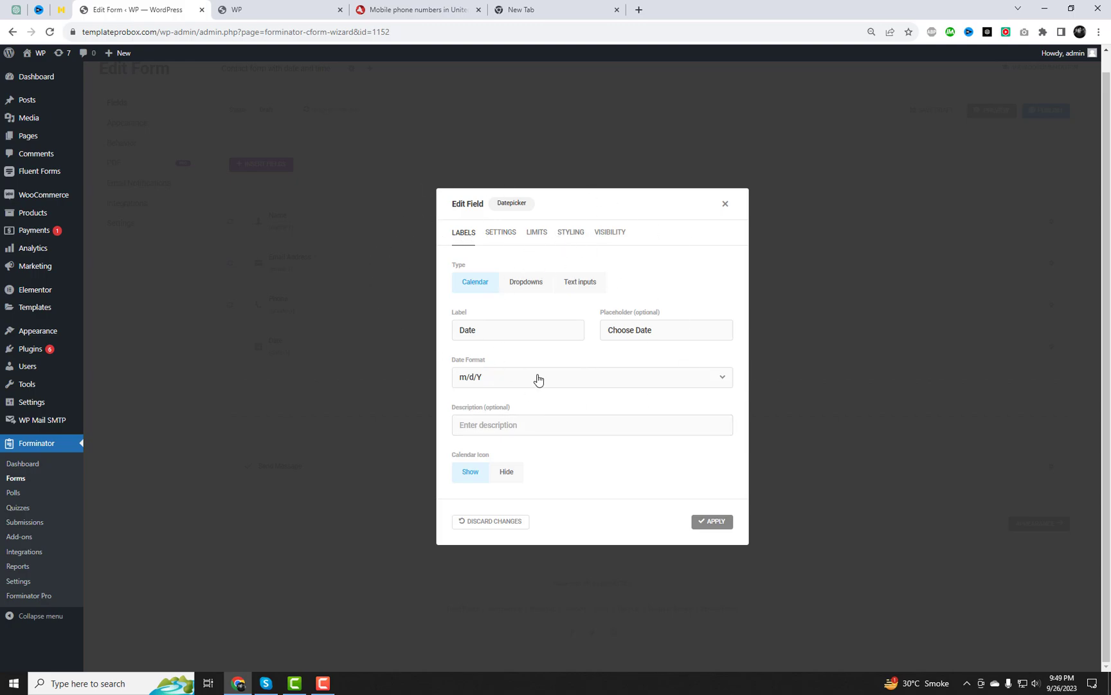
{"action": "left_click", "coordinate": [714, 522]}
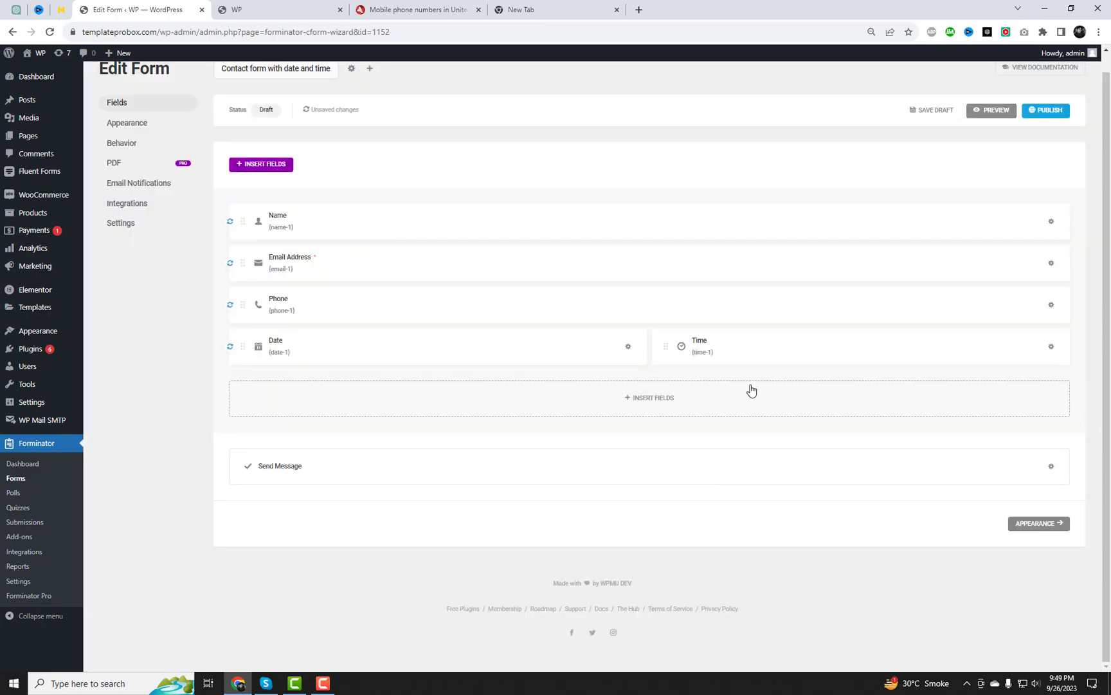
Set the Time field to Dropdowns in 24-hour format and apply it
{"action": "left_click", "coordinate": [1051, 347]}
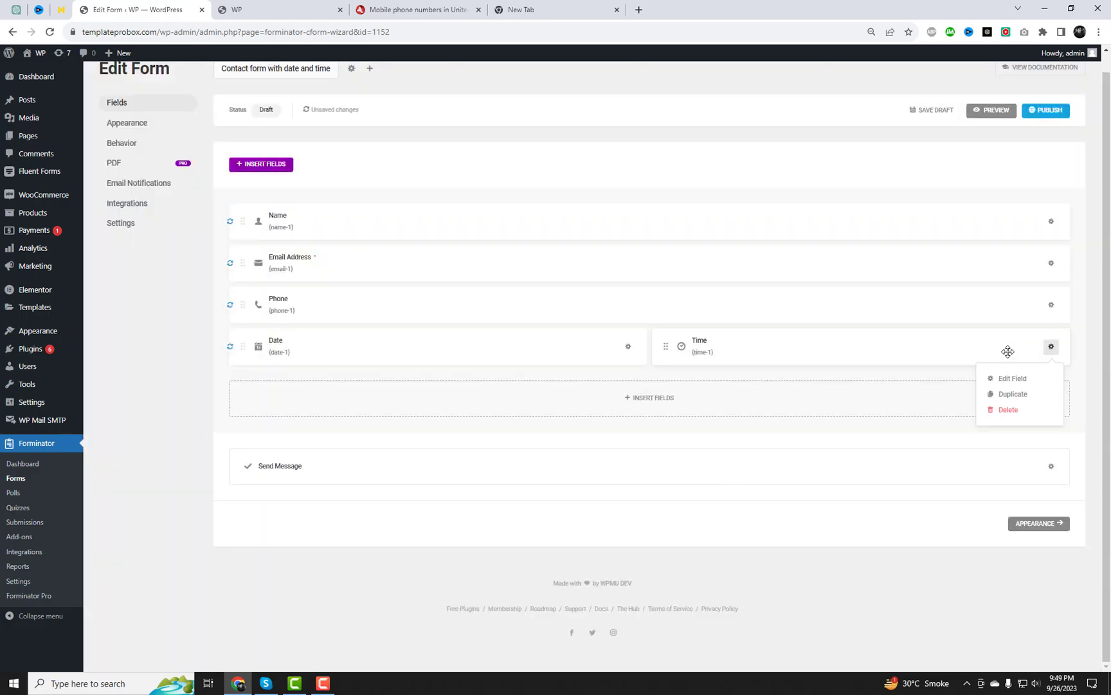
{"action": "left_click", "coordinate": [1011, 378]}
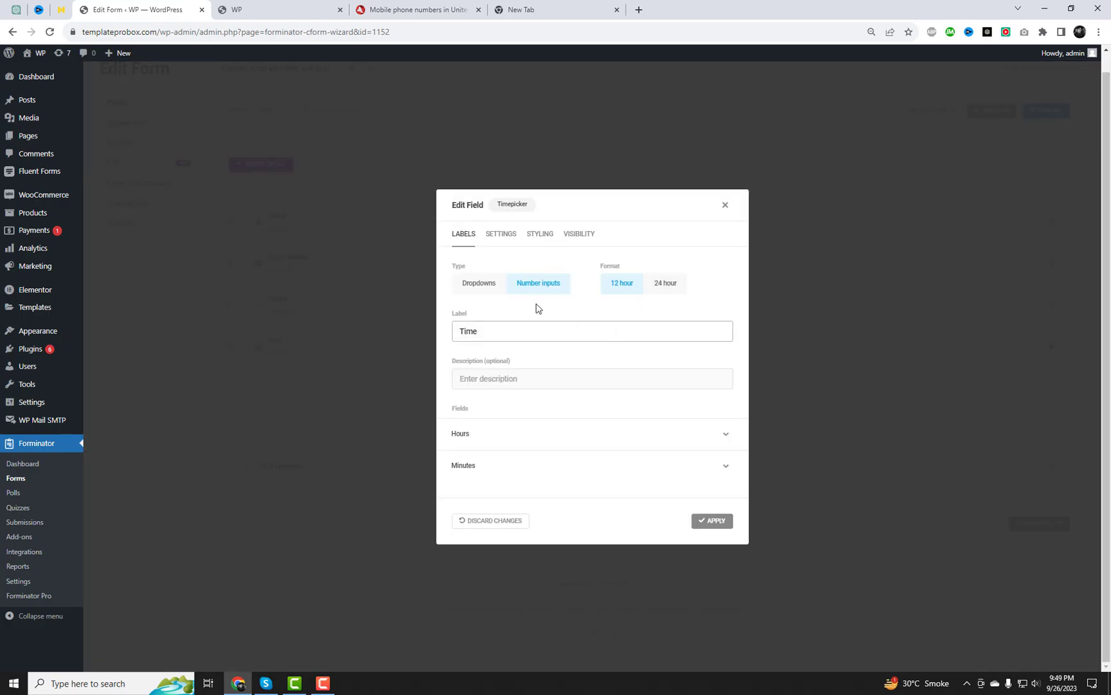
{"action": "left_click", "coordinate": [491, 288]}
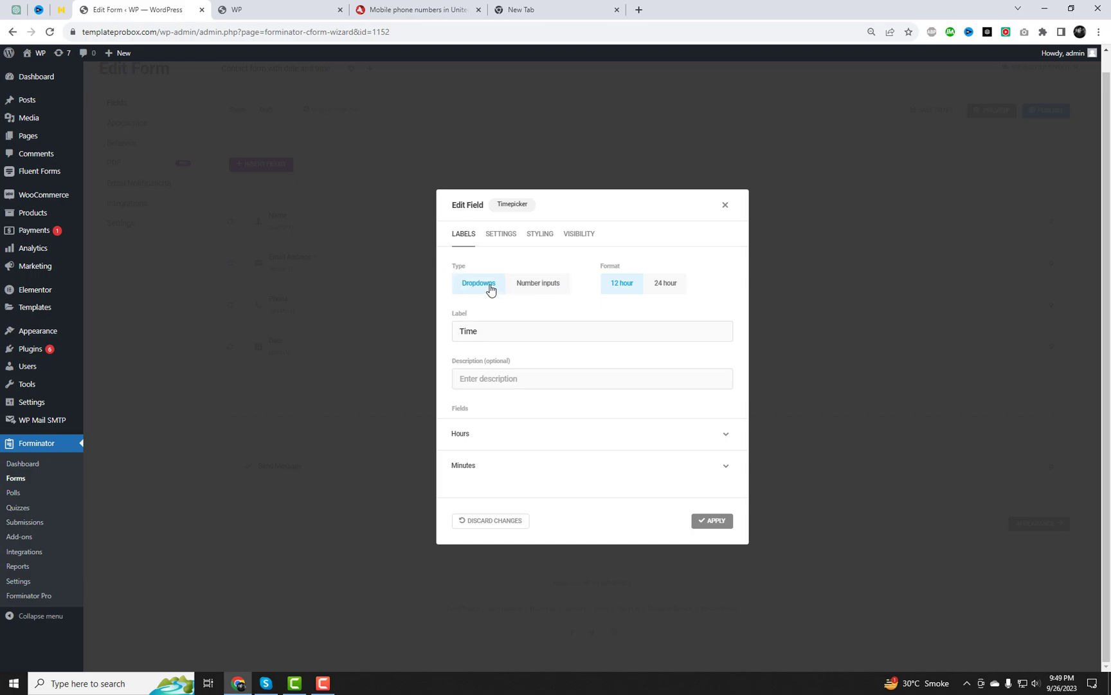
{"action": "left_click", "coordinate": [675, 290]}
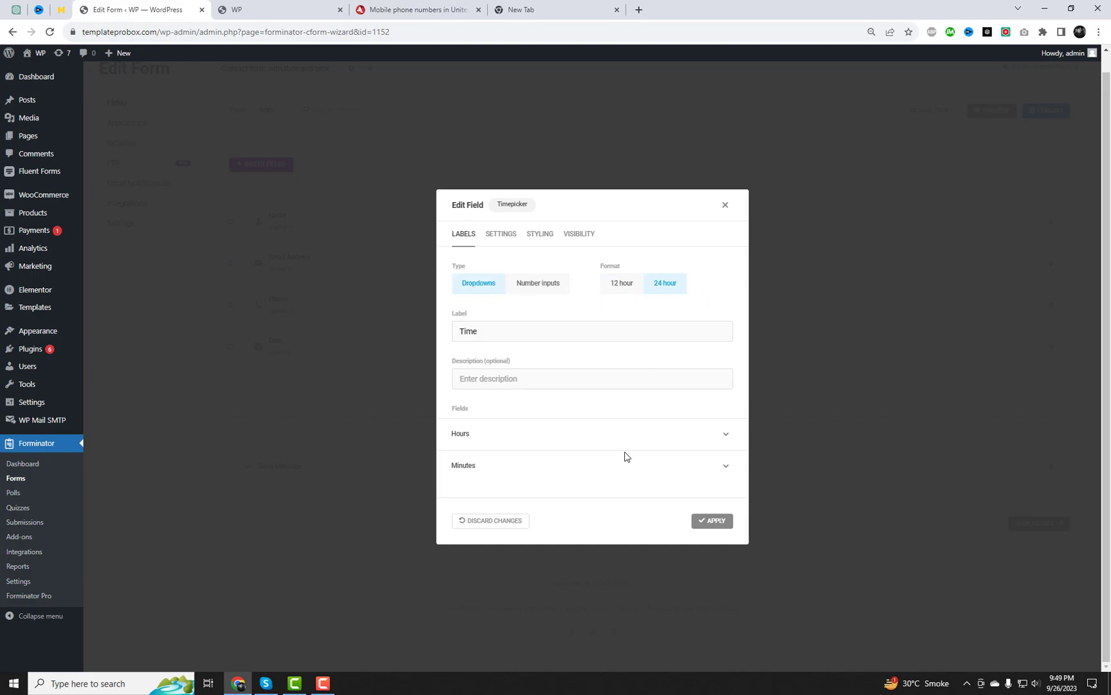
{"action": "left_click", "coordinate": [632, 442]}
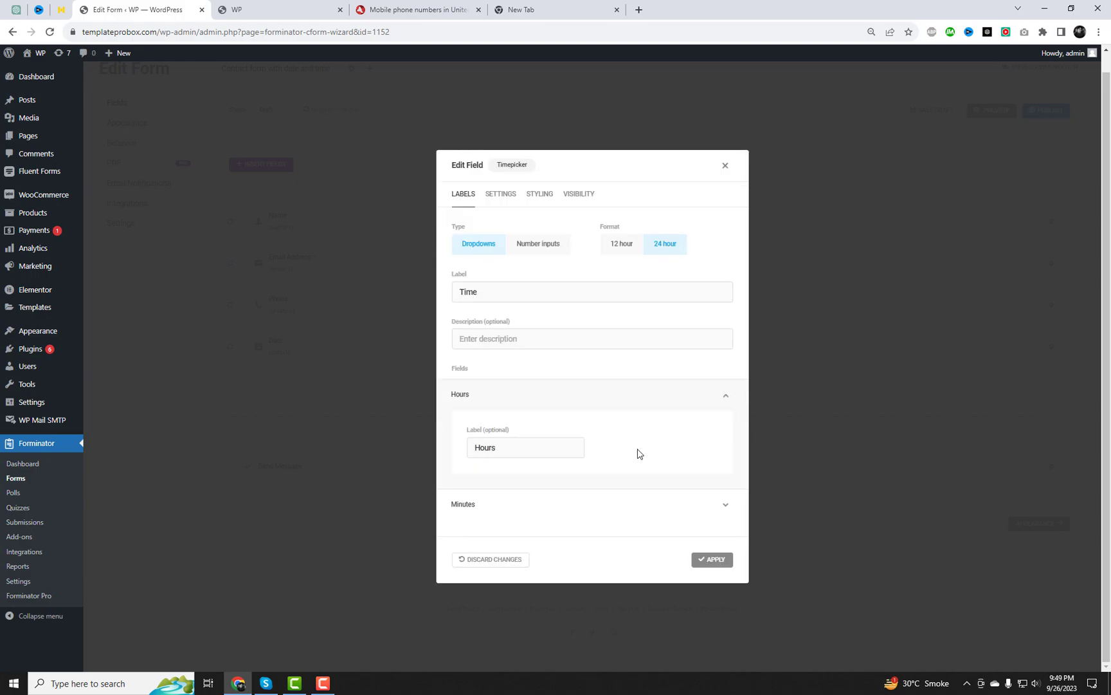
{"action": "left_click", "coordinate": [546, 505]}
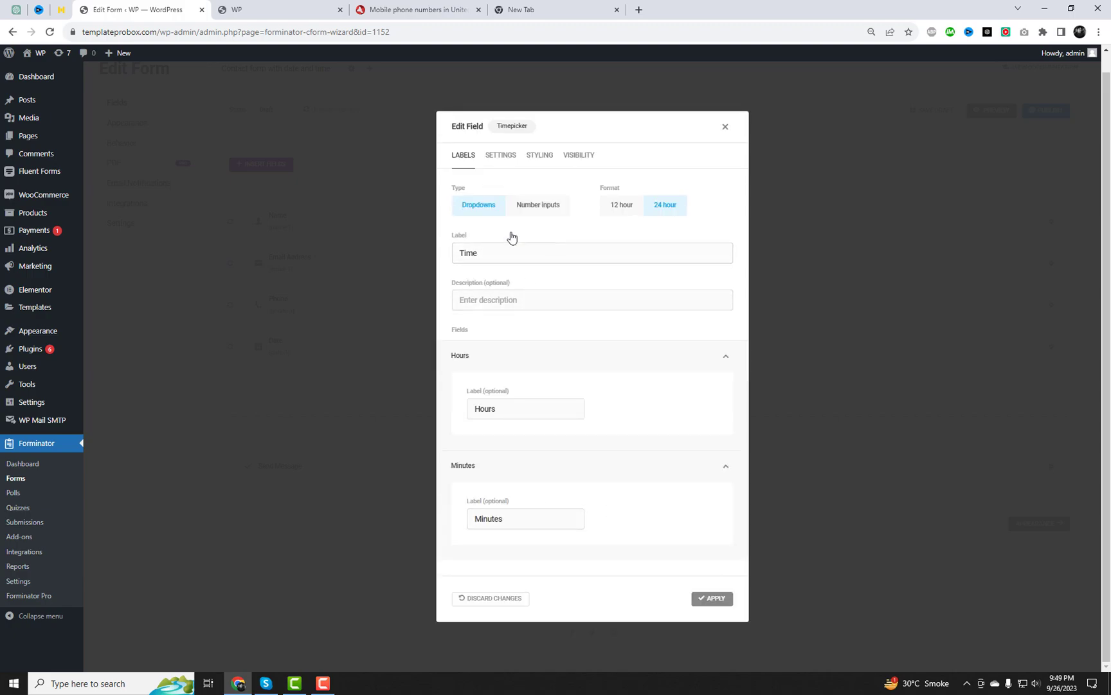
{"action": "left_click", "coordinate": [544, 211]}
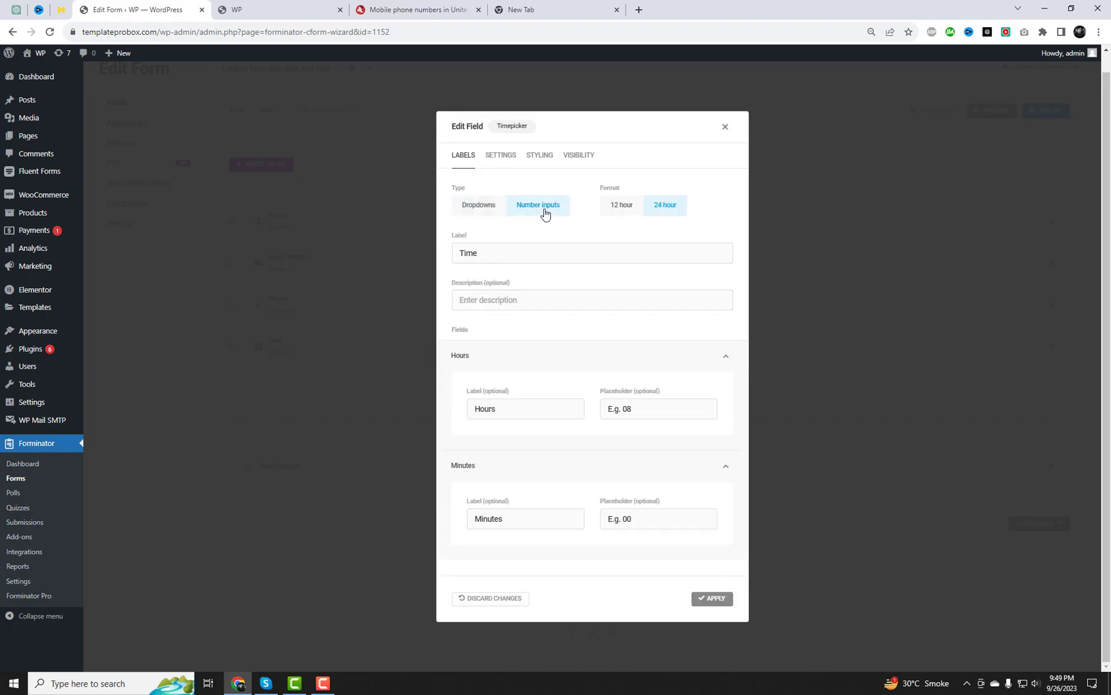
{"action": "left_click", "coordinate": [487, 206]}
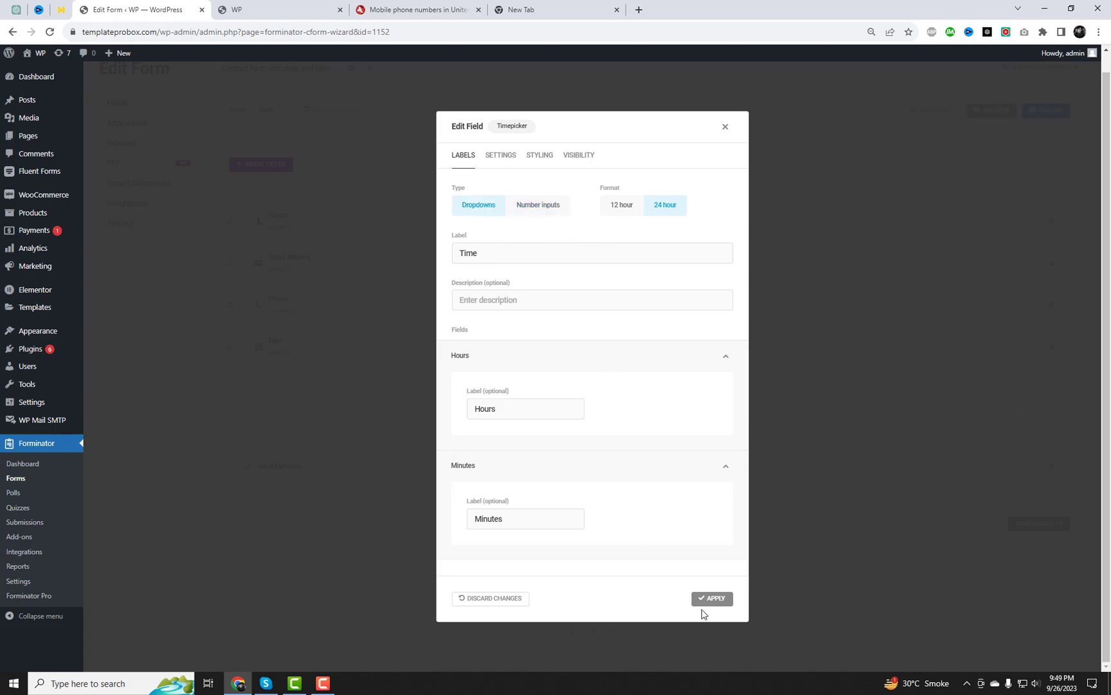
{"action": "left_click", "coordinate": [708, 599]}
Add a Textarea field below the Date and Time fields
{"action": "left_click", "coordinate": [646, 409]}
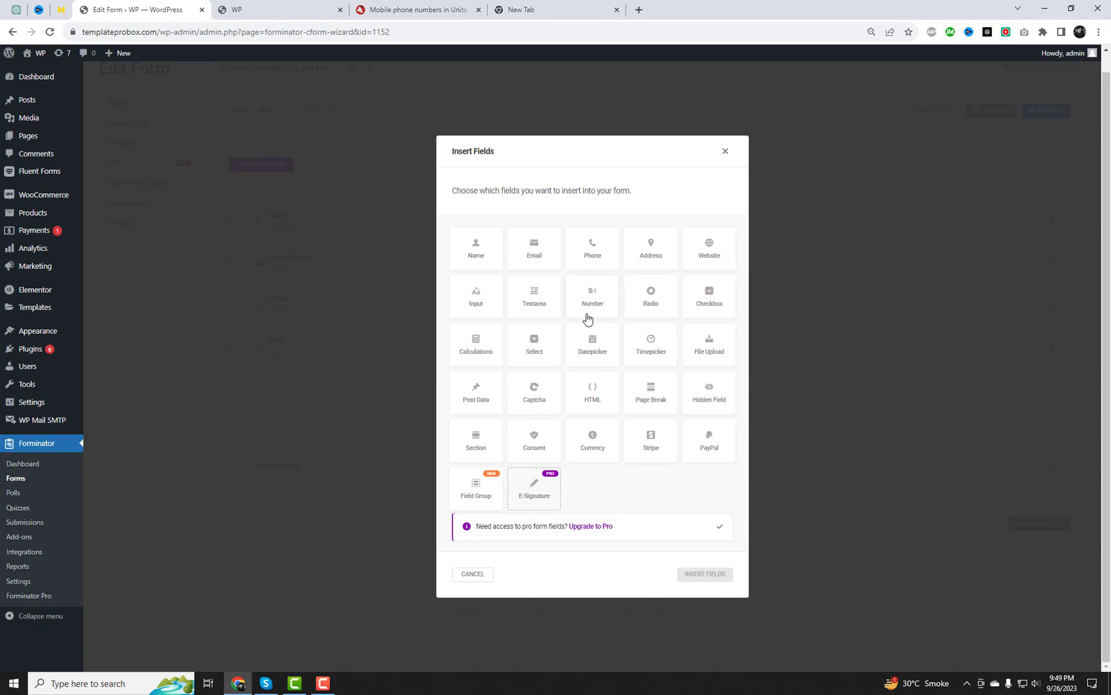
{"action": "left_click", "coordinate": [542, 313]}
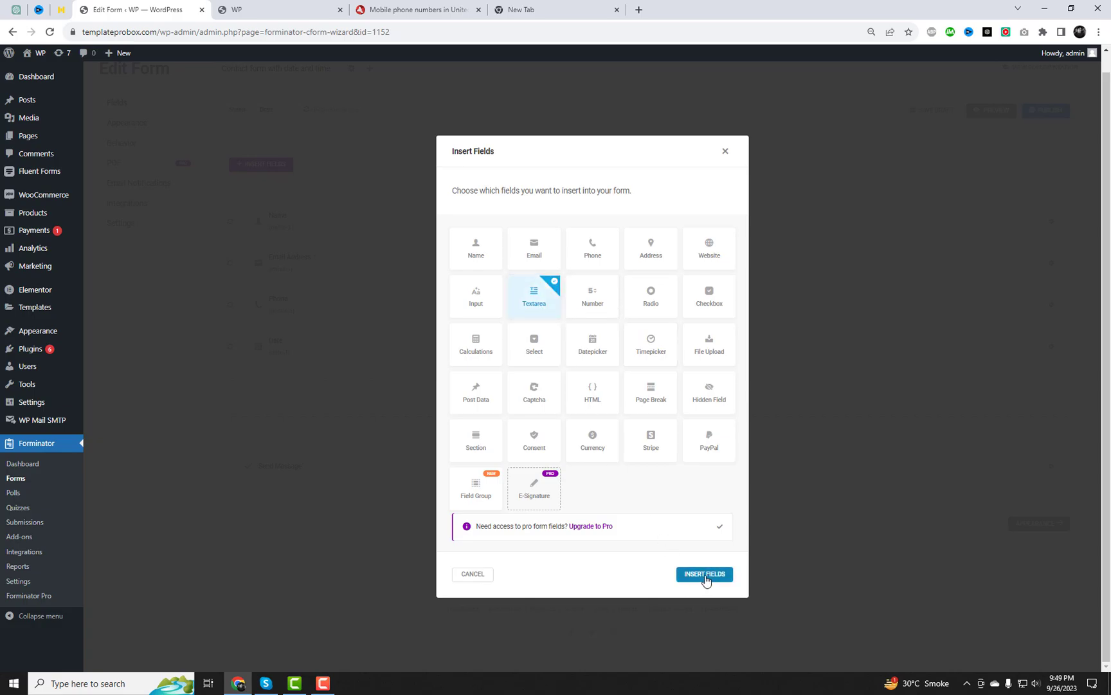
{"action": "left_click", "coordinate": [705, 574]}
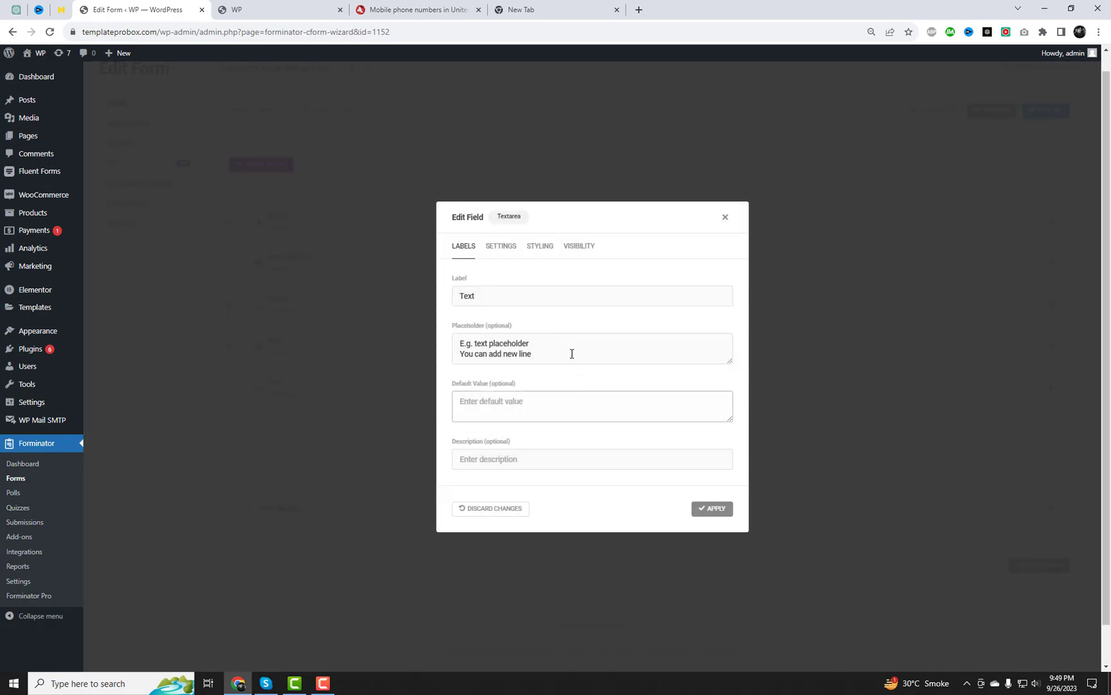
Cut the placeholder to 'E.g. text placeholder' and relabel the field 'Message'
{"action": "left_click", "coordinate": [566, 353]}
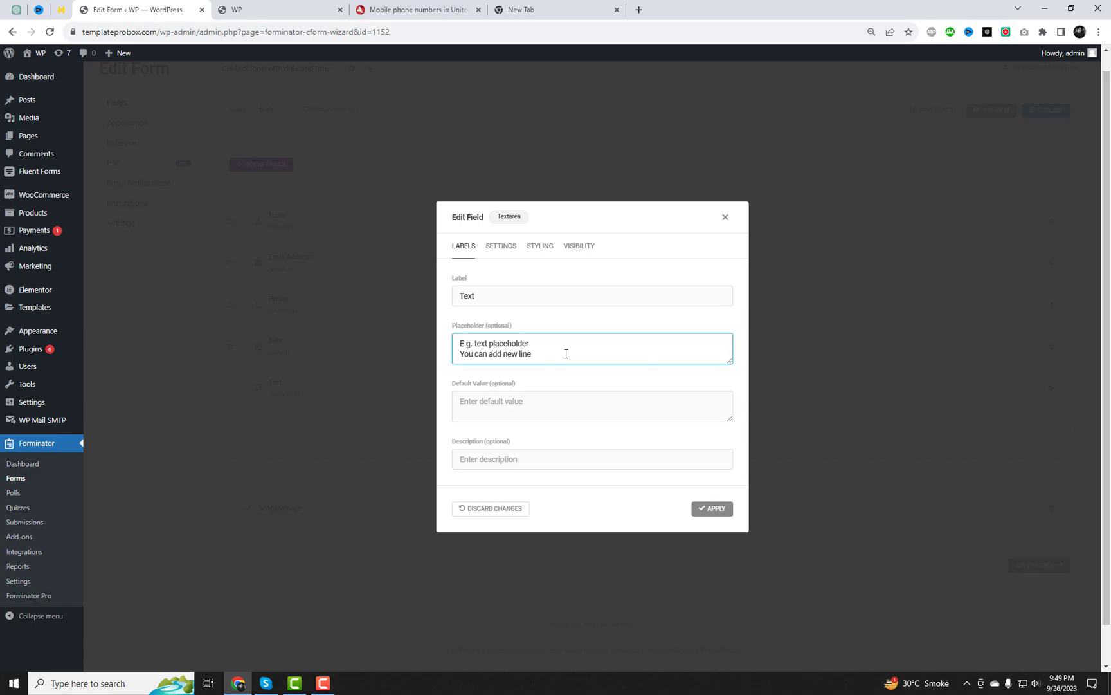
{"action": "left_click_drag", "start_coordinate": [541, 344], "coordinate": [474, 339]}
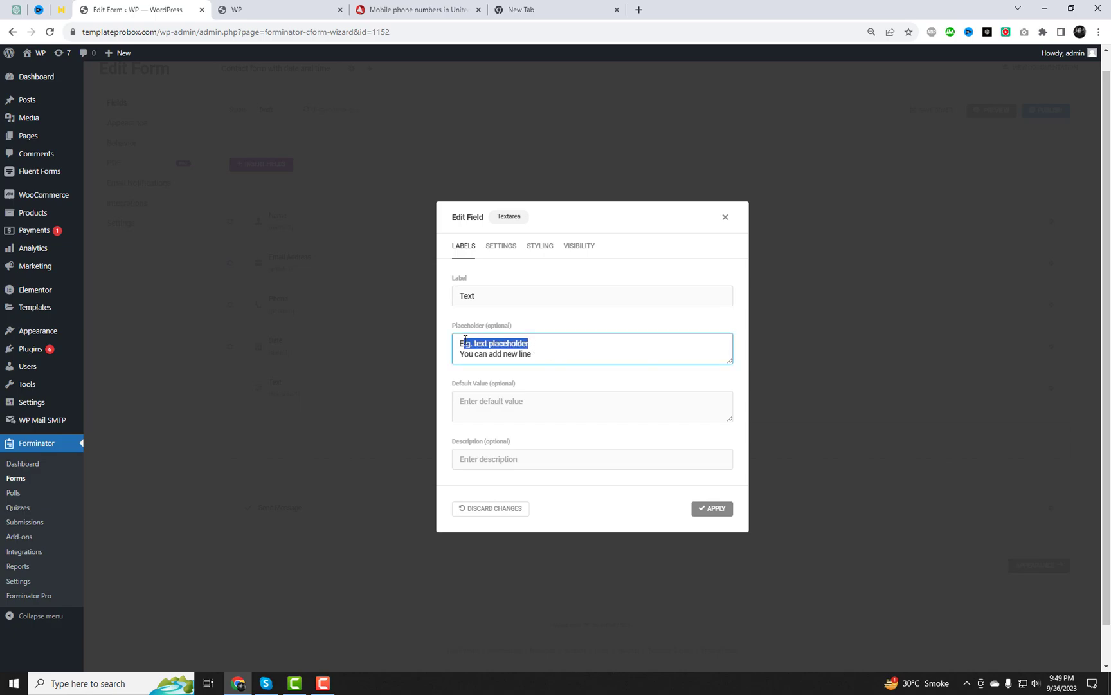
{"action": "left_click", "coordinate": [475, 343]}
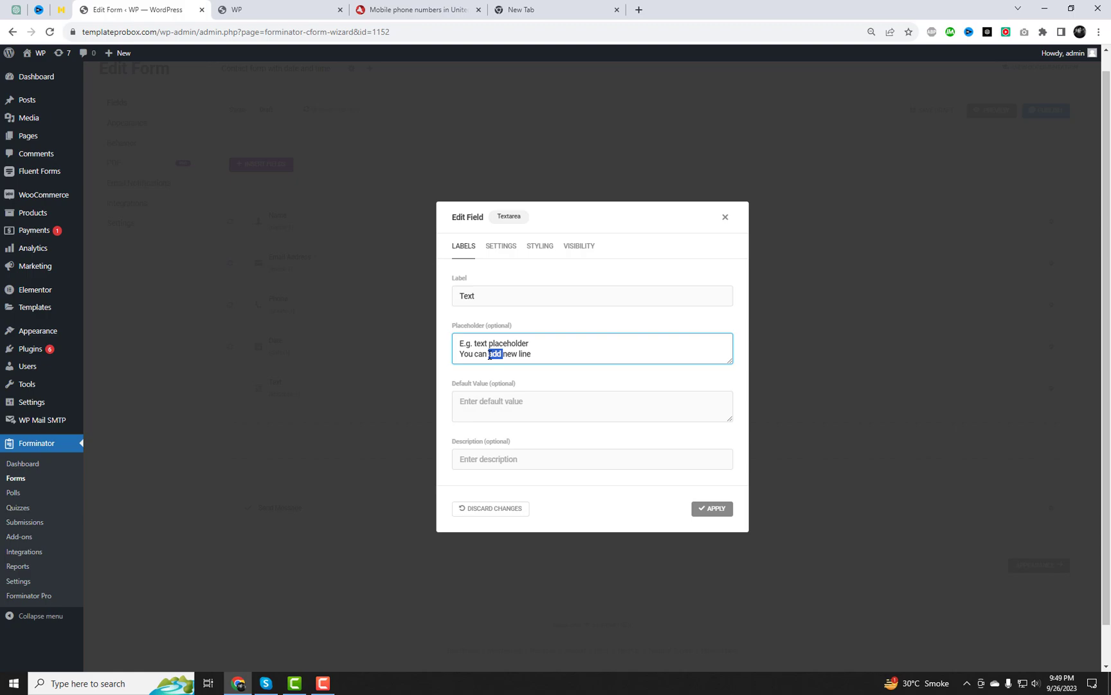
{"action": "triple_click", "coordinate": [489, 355]}
{"action": "key", "text": "BackSpace"}
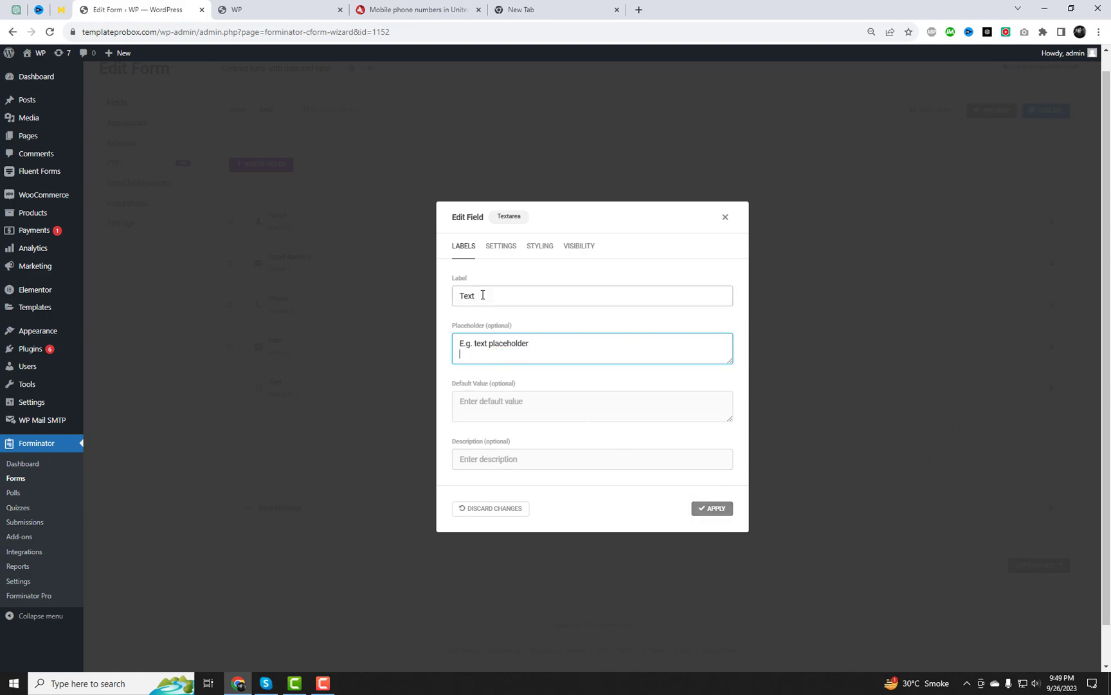
{"action": "left_click_drag", "start_coordinate": [550, 295], "coordinate": [412, 307]}
{"action": "type", "text": "Message"}
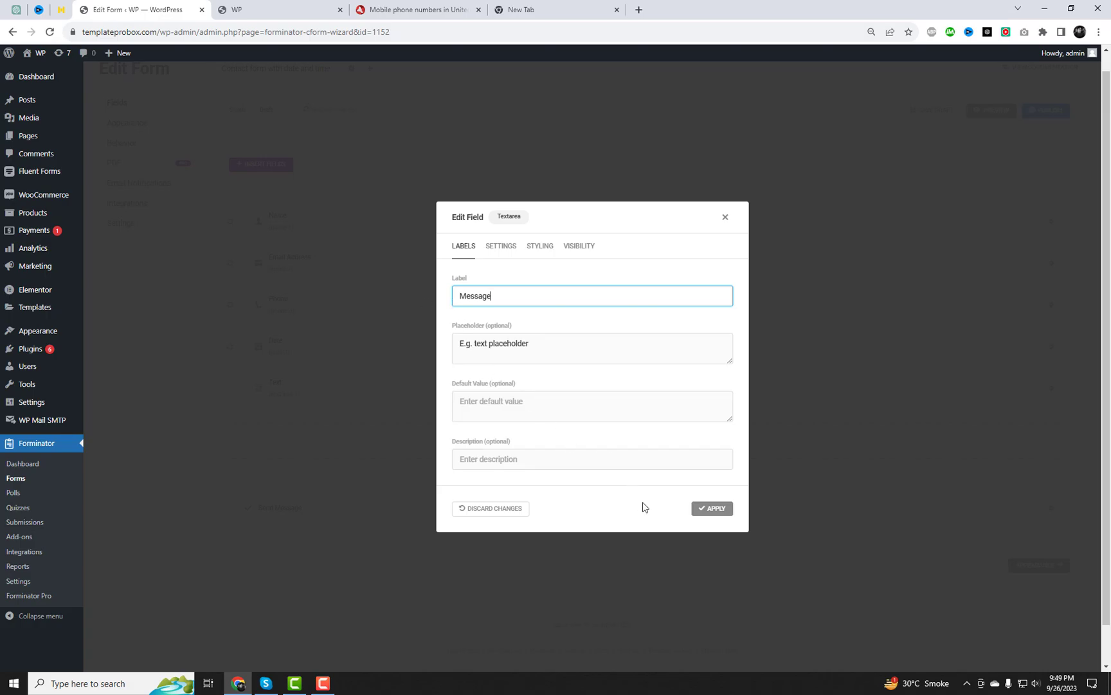
{"action": "left_click", "coordinate": [708, 512]}
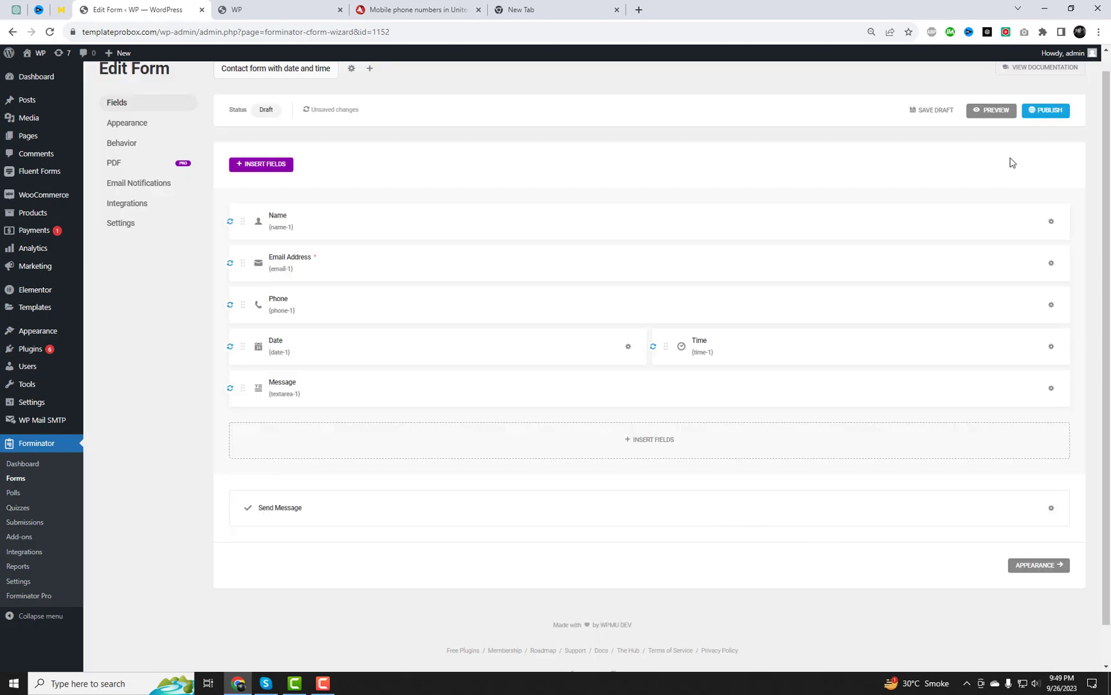
Publish the form and copy its shortcode
{"action": "left_click", "coordinate": [1044, 113]}
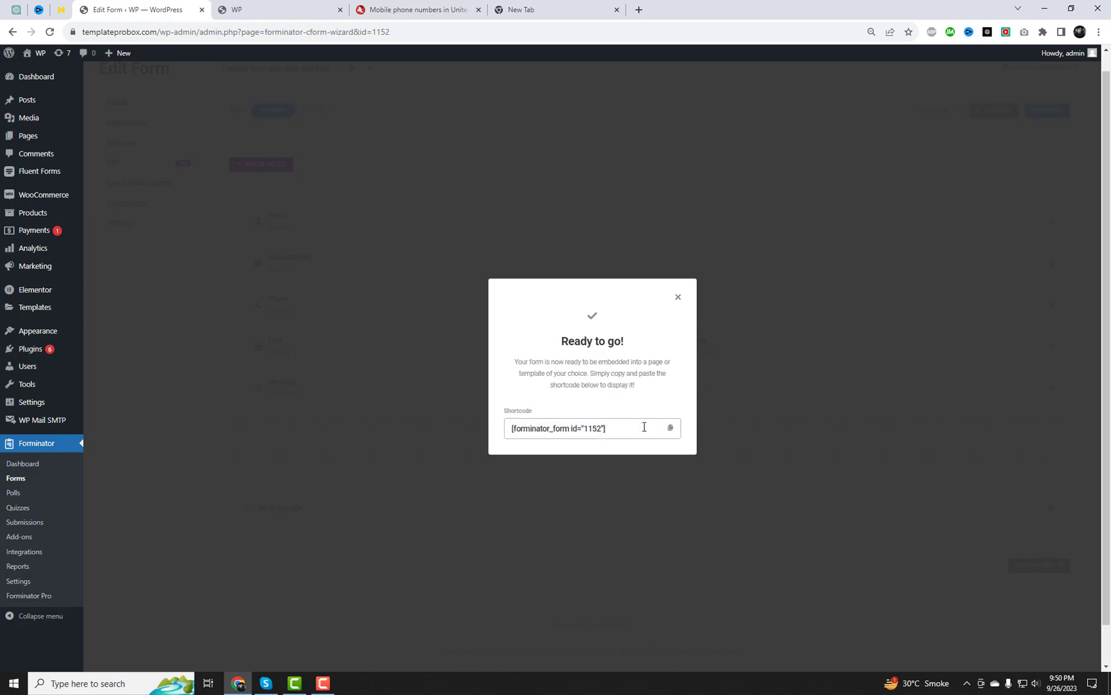
{"action": "left_click", "coordinate": [671, 429]}
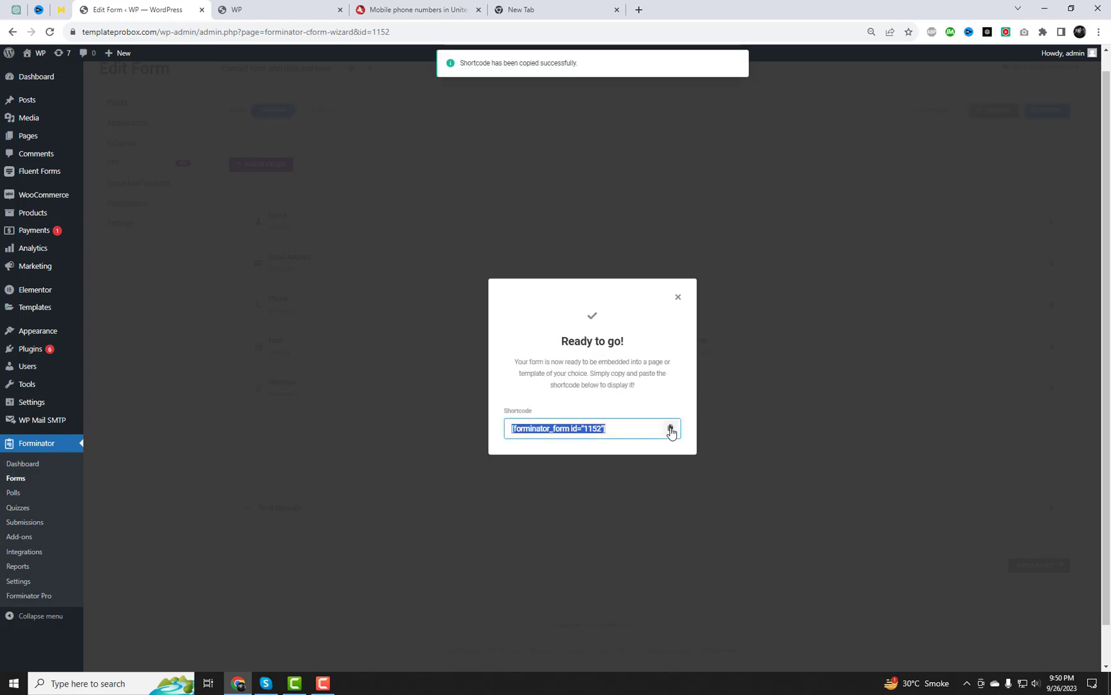
{"action": "left_click", "coordinate": [678, 296]}
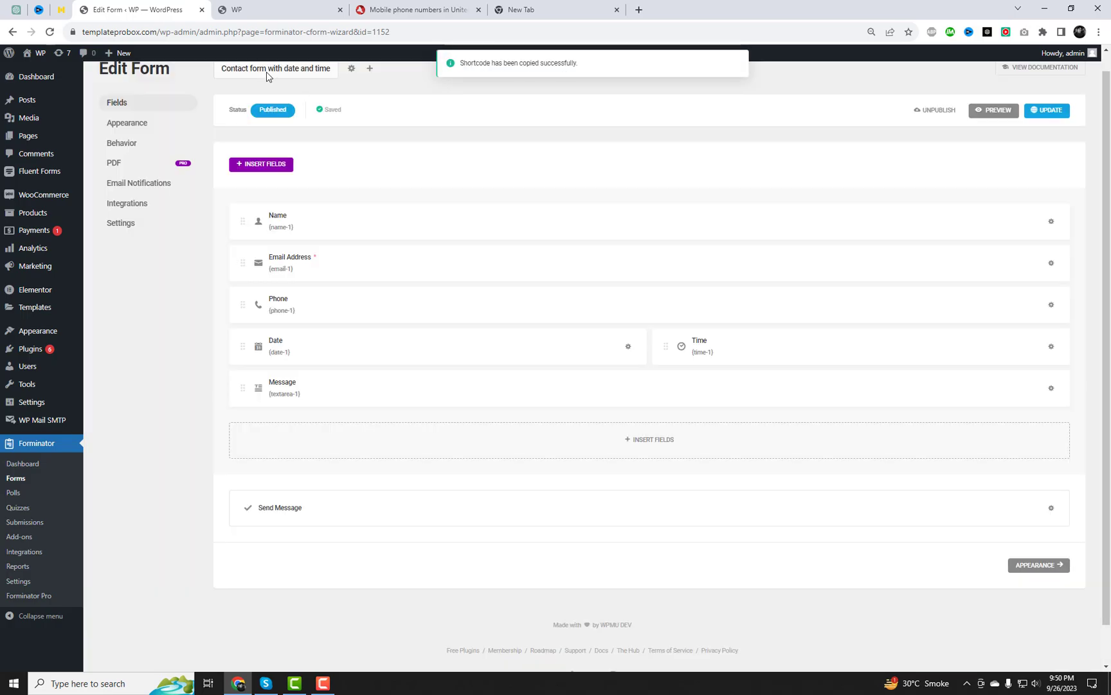
Switch the form's design style to Material and save the change
{"action": "left_click", "coordinate": [136, 124]}
{"action": "left_click", "coordinate": [411, 222]}
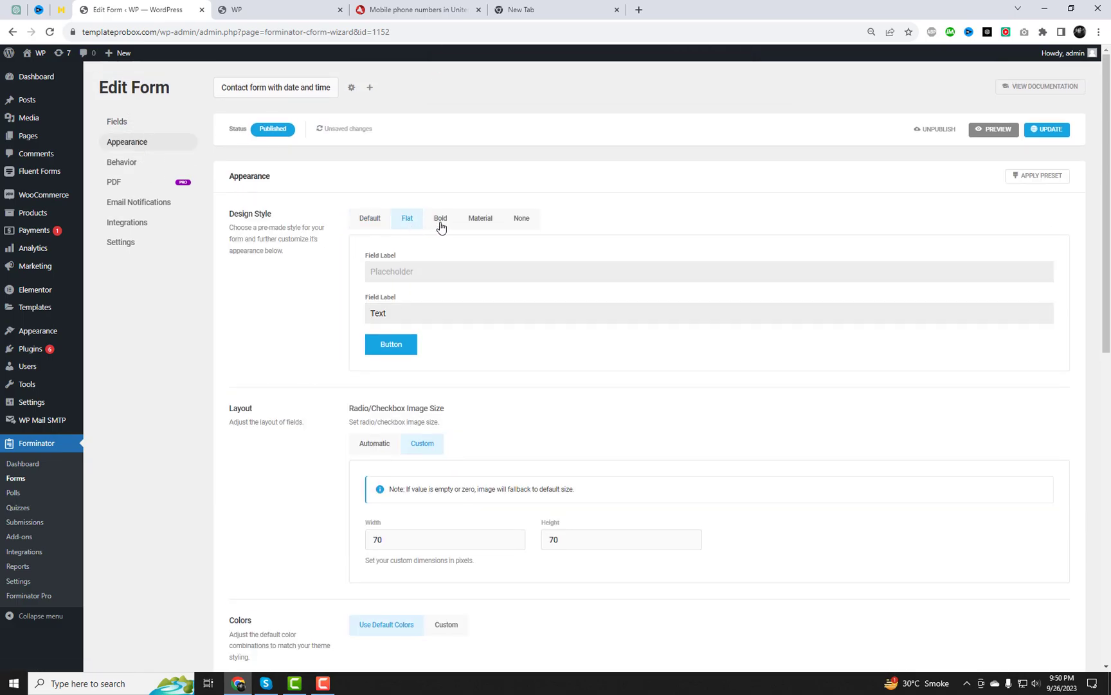
{"action": "left_click", "coordinate": [440, 226]}
{"action": "left_click", "coordinate": [469, 226]}
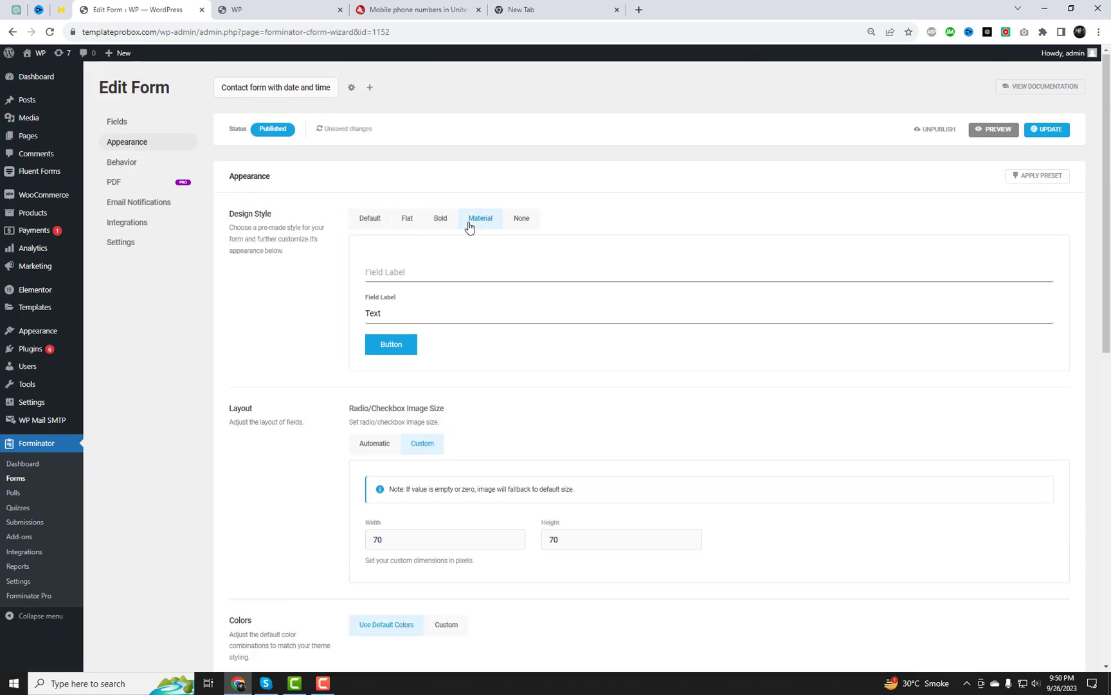
{"action": "left_click", "coordinate": [1043, 132]}
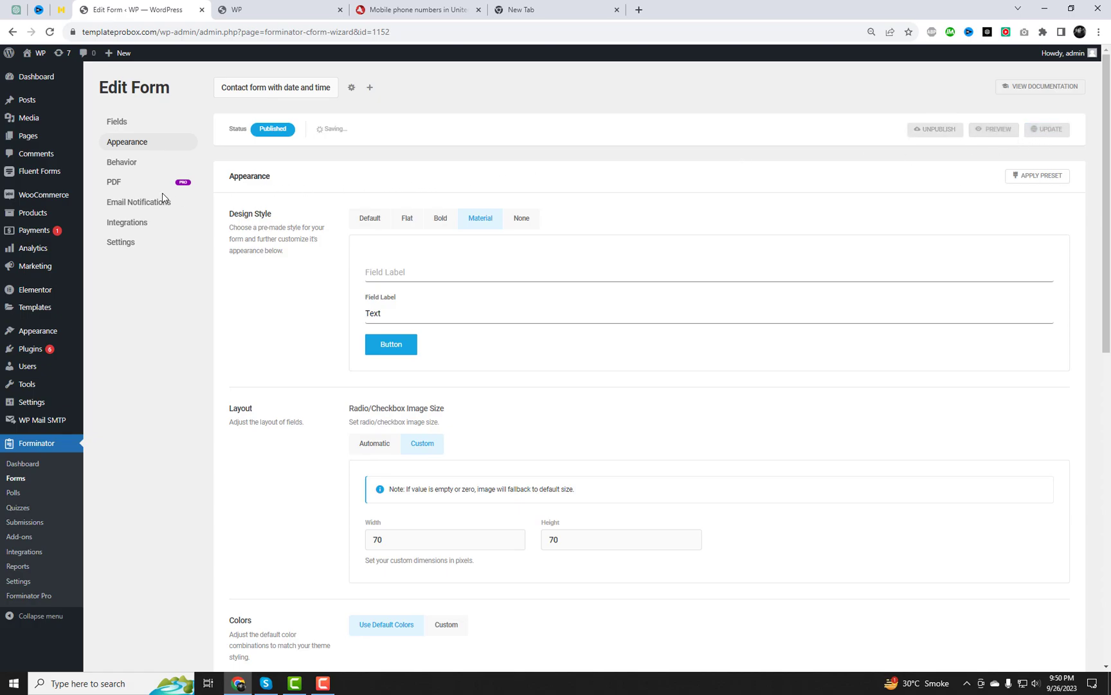
Make the Admin Email notification body contain the {all_fields} placeholder
{"action": "left_click", "coordinate": [134, 205]}
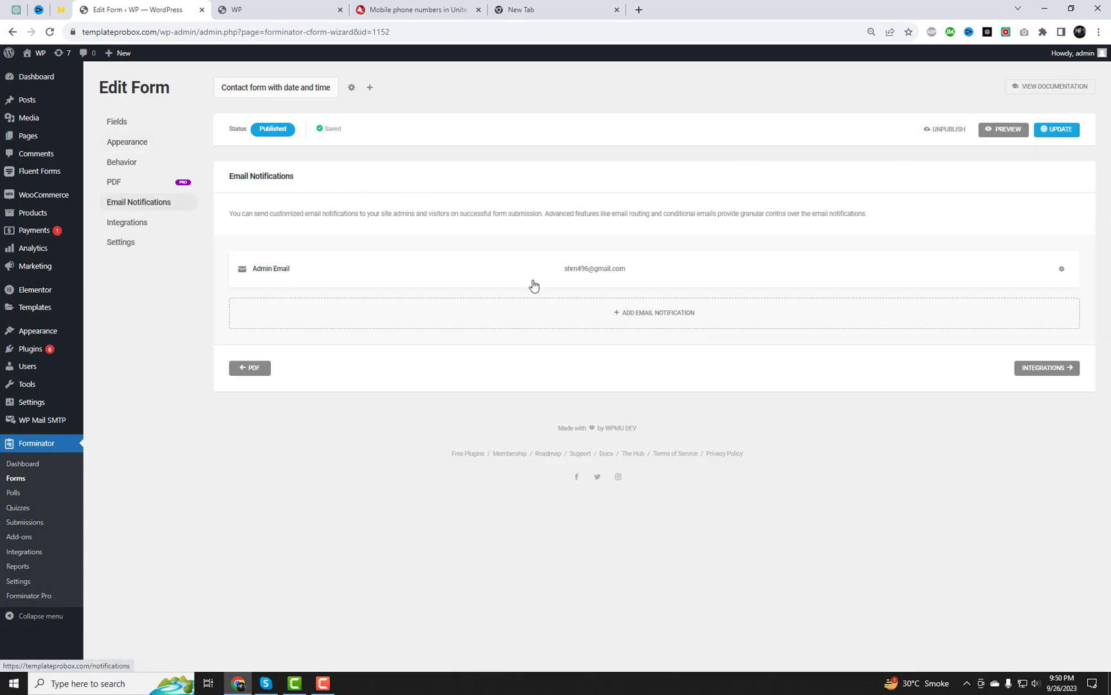
{"action": "left_click", "coordinate": [555, 267]}
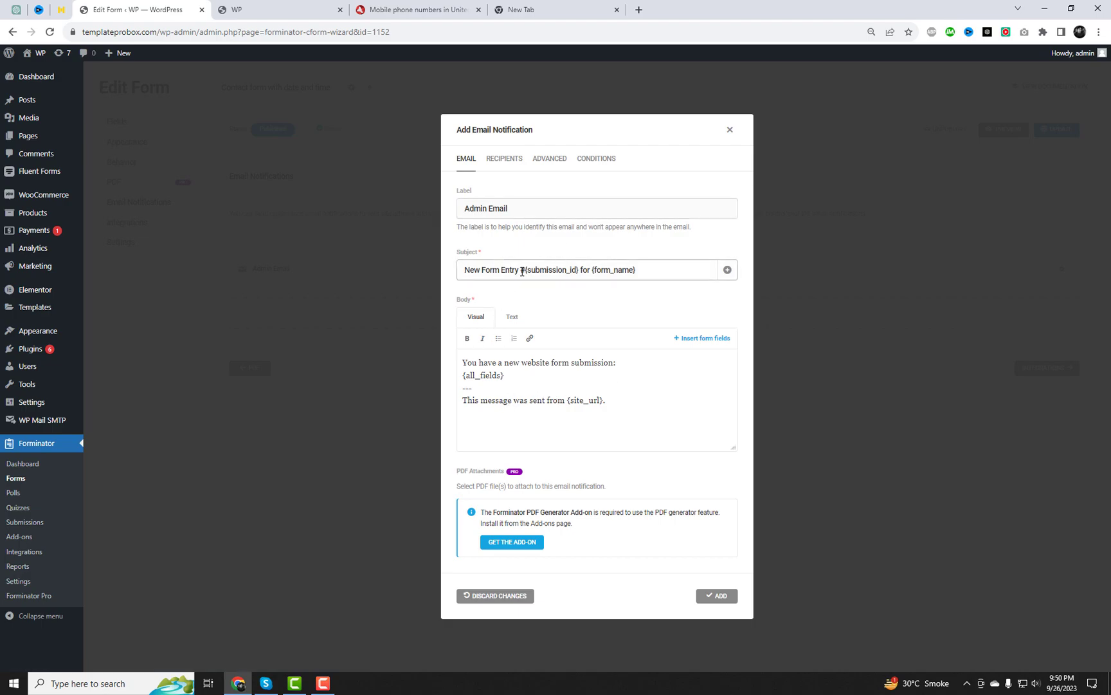
{"action": "left_click_drag", "start_coordinate": [522, 271], "coordinate": [650, 269]}
{"action": "left_click", "coordinate": [674, 275]}
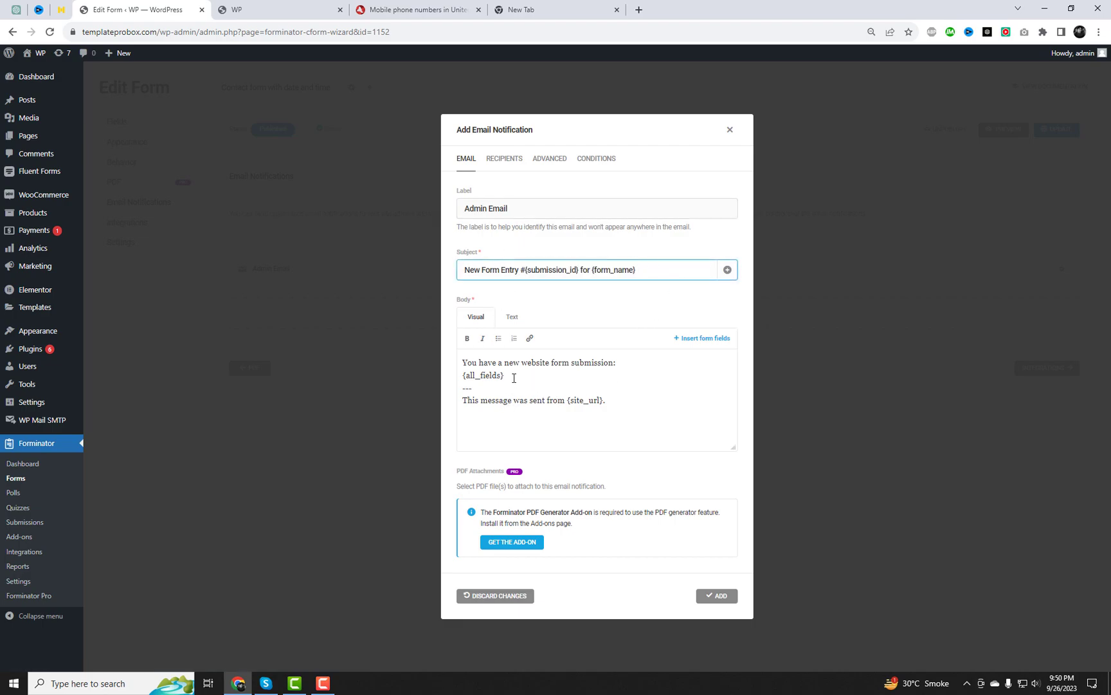
{"action": "left_click_drag", "start_coordinate": [514, 377], "coordinate": [461, 376]}
{"action": "key", "text": "BackSpace"}
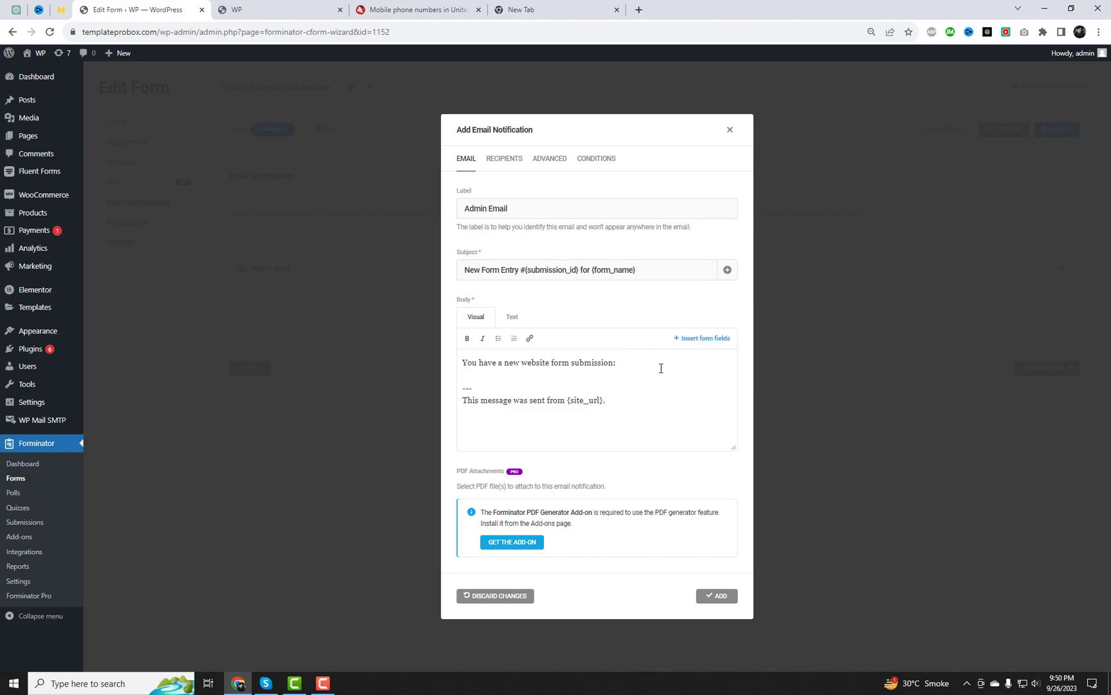
{"action": "key", "text": "ctrl+z"}
{"action": "left_click", "coordinate": [694, 348]}
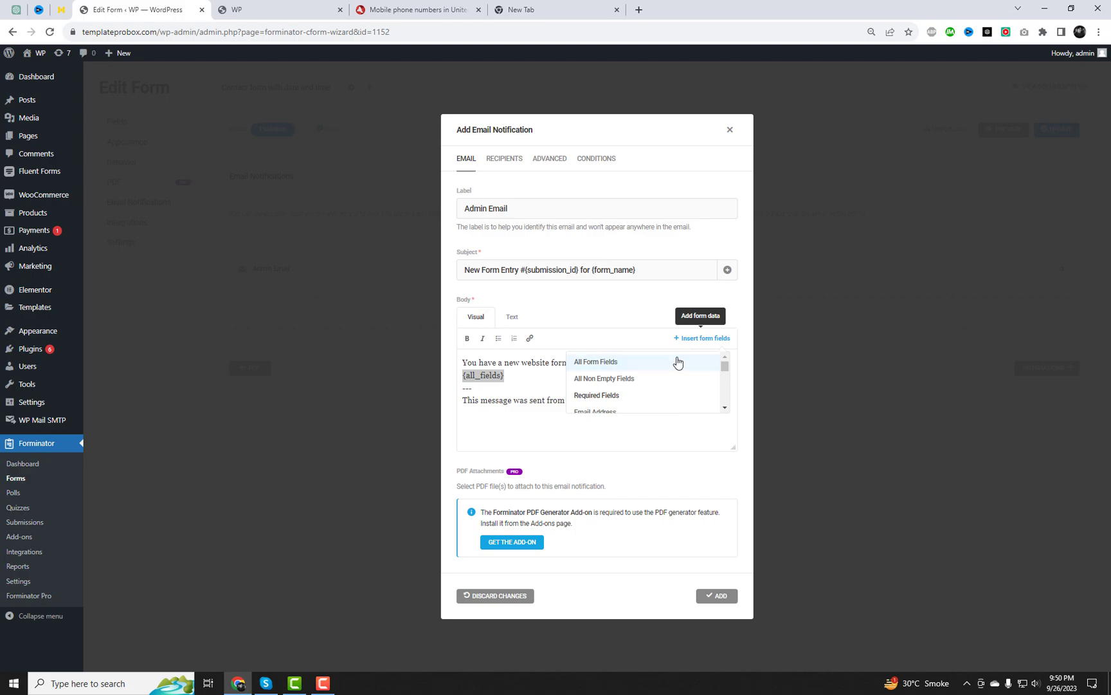
{"action": "left_click", "coordinate": [625, 365]}
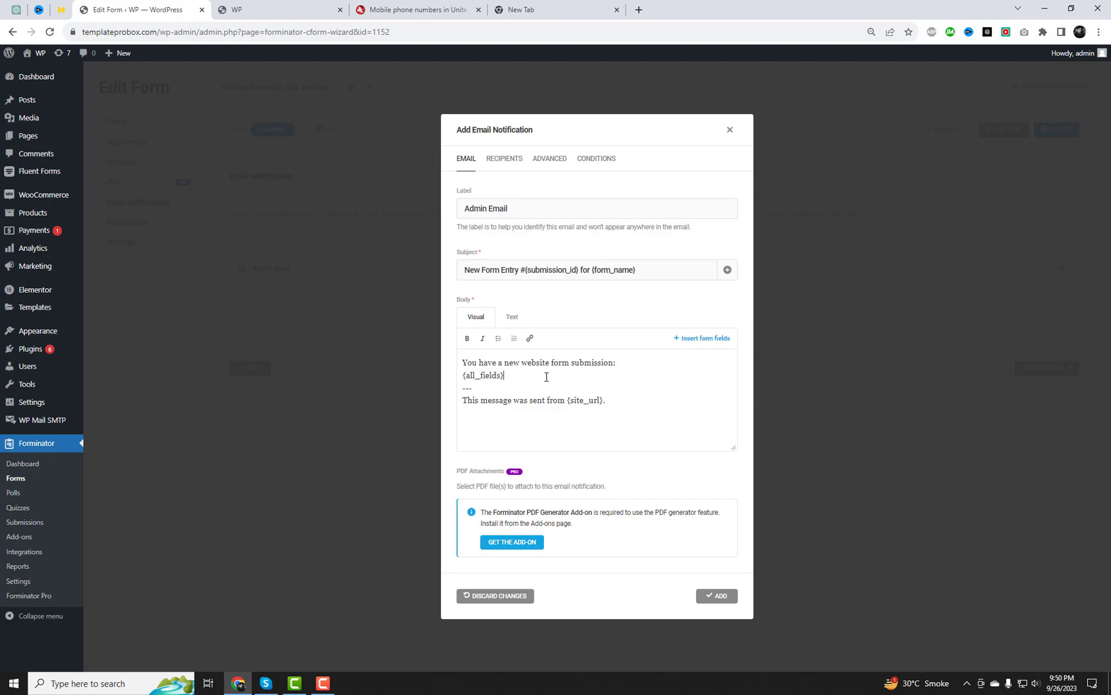
{"action": "left_click_drag", "start_coordinate": [546, 377], "coordinate": [444, 376]}
{"action": "key", "text": "BackSpace"}
{"action": "left_click", "coordinate": [714, 339]}
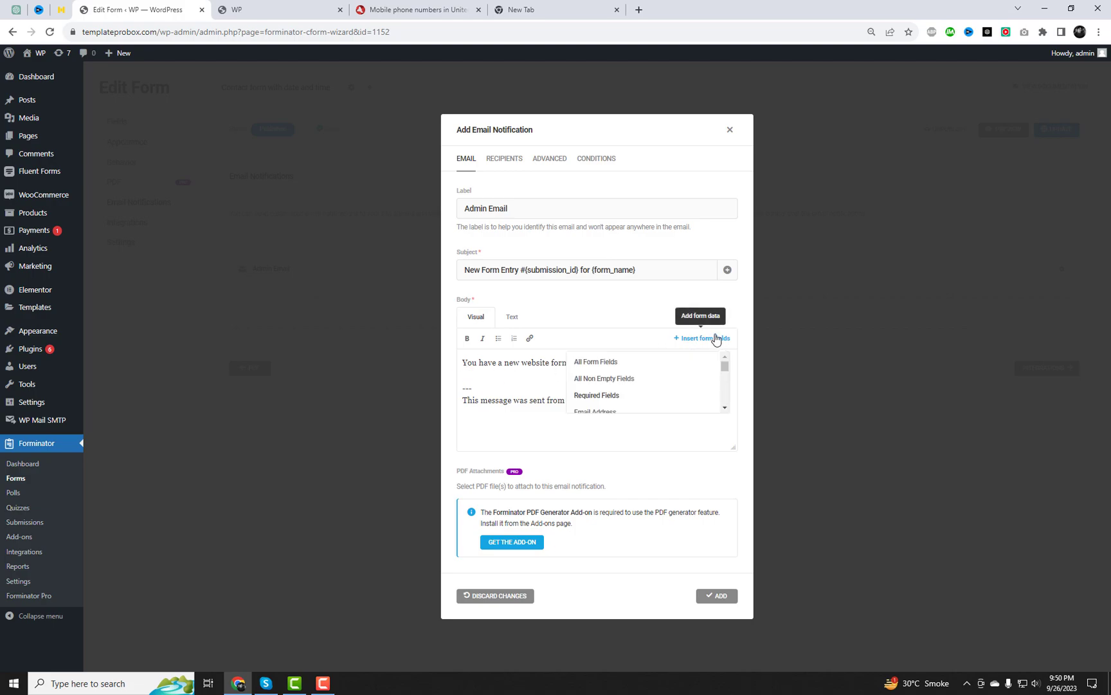
{"action": "left_click", "coordinate": [628, 364]}
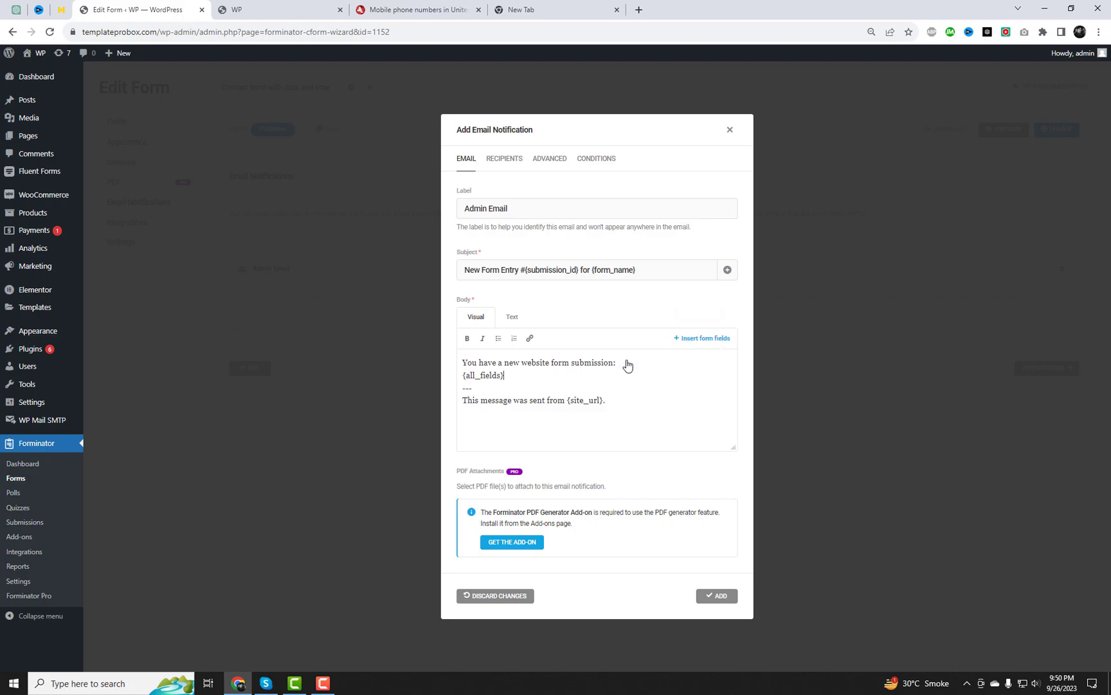
Set the recipient address and From Name 'Form Entry', then add the notification and save
{"action": "left_click", "coordinate": [504, 158]}
{"action": "left_click_drag", "start_coordinate": [572, 411], "coordinate": [441, 390]}
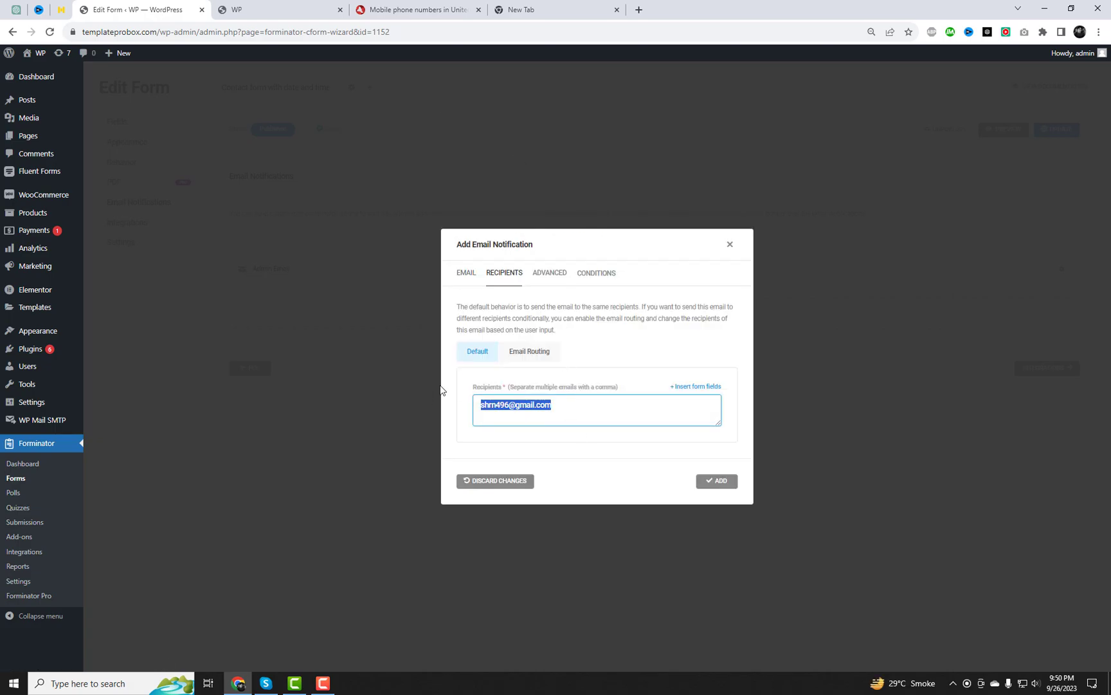
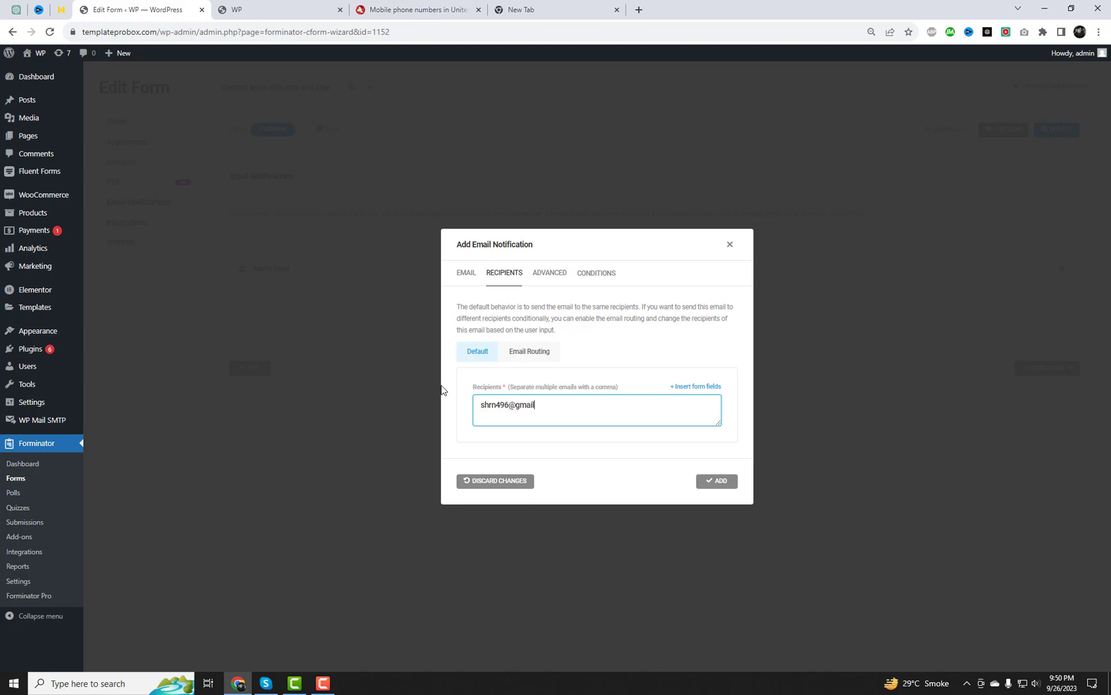
{"action": "left_click", "coordinate": [555, 273]}
{"action": "left_click", "coordinate": [543, 278]}
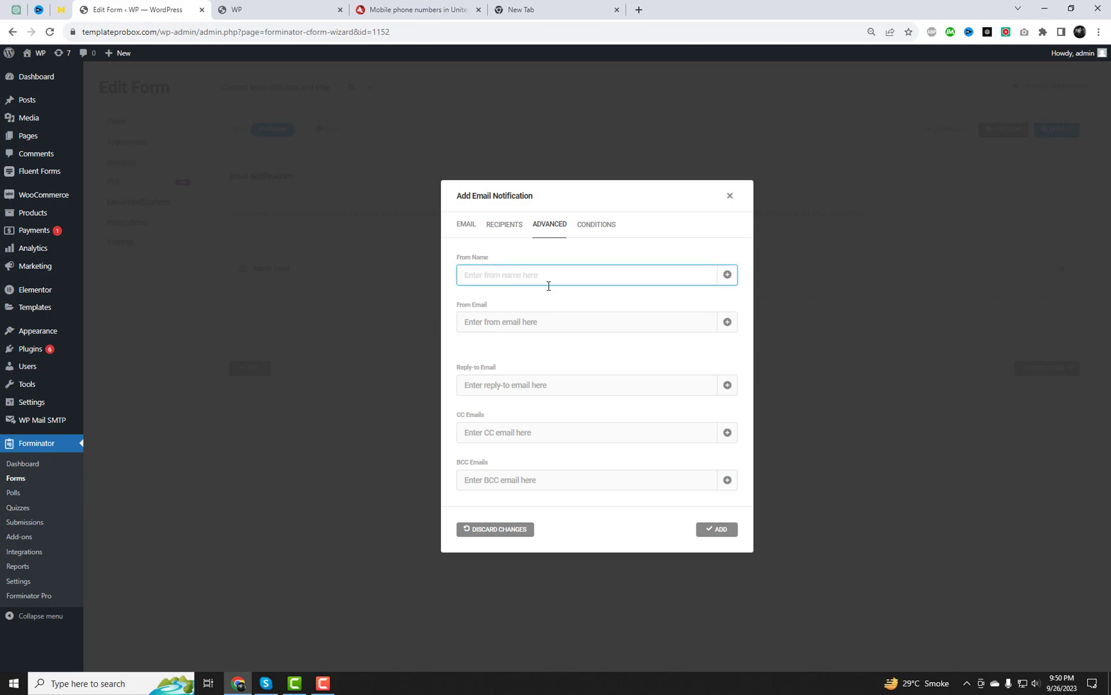
{"action": "type", "text": "FO"}
{"action": "left_click", "coordinate": [718, 529]}
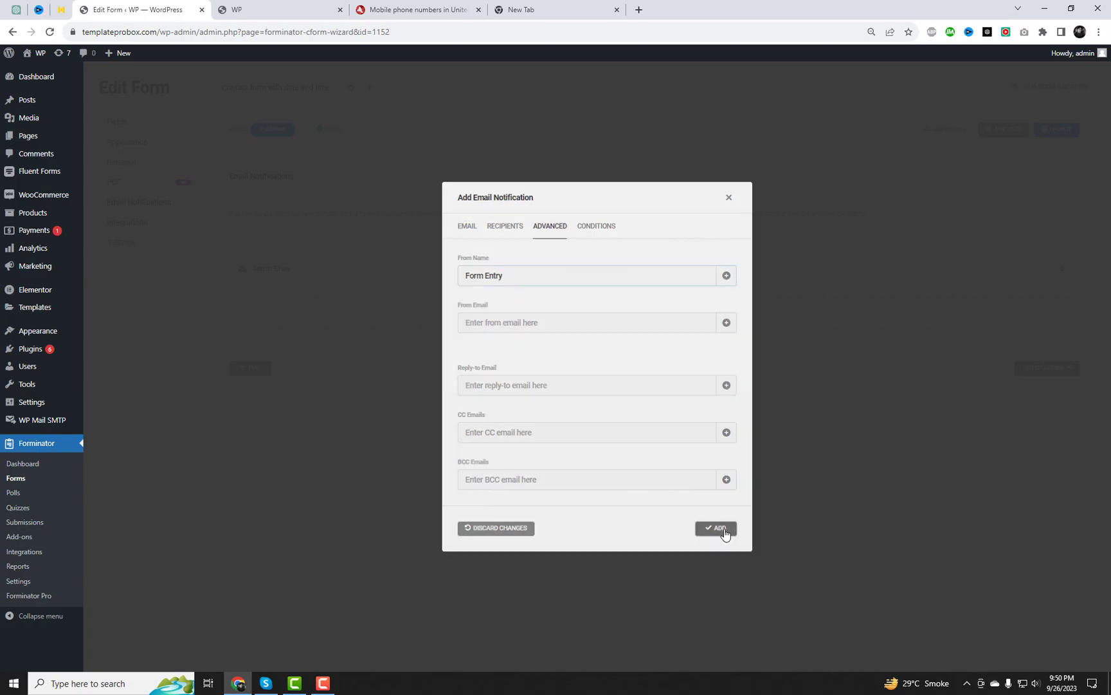
{"action": "left_click", "coordinate": [1063, 133]}
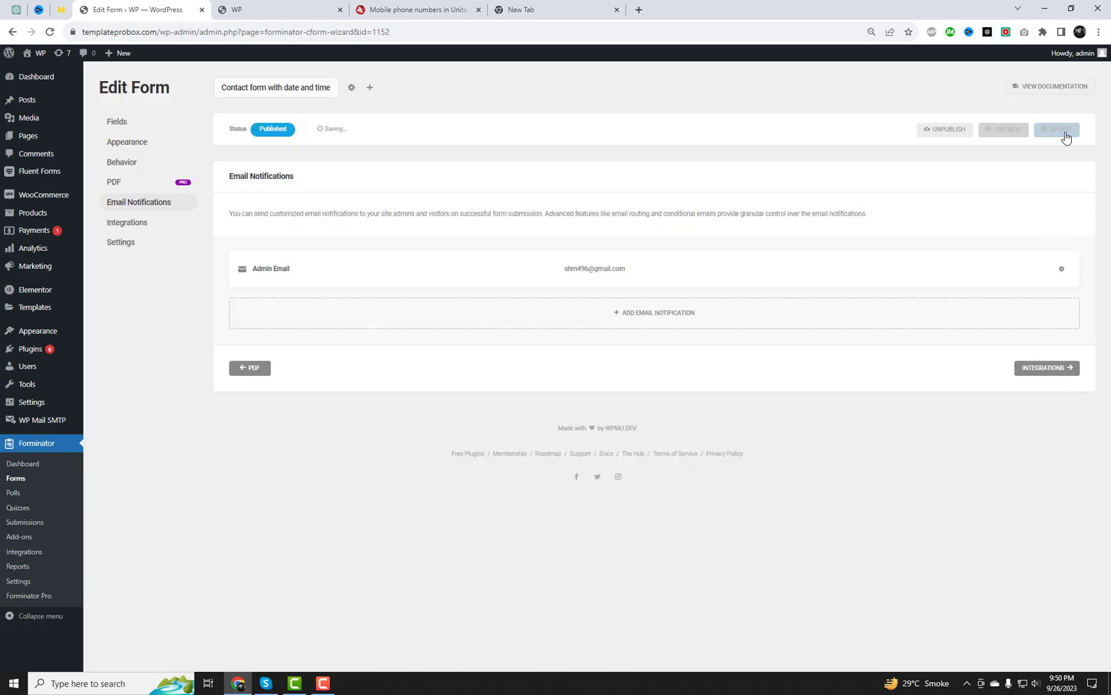
In Elementor, place a Shortcode widget under the form intro line holding [forminator_form id="1152"]
{"action": "left_click", "coordinate": [280, 5]}
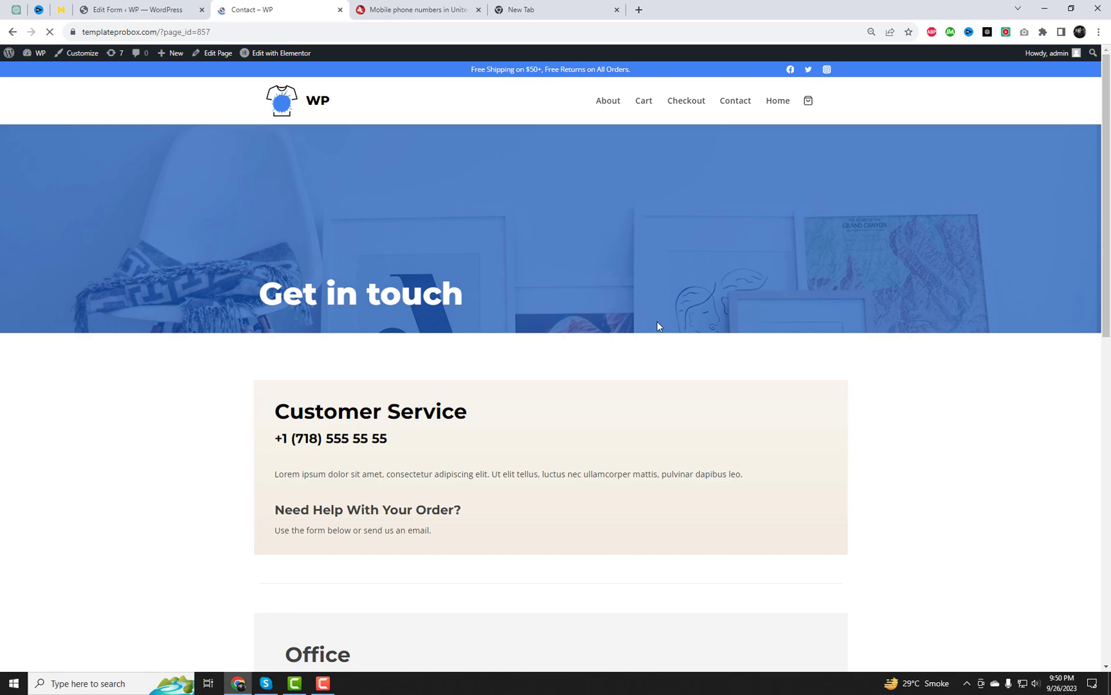
{"action": "middle_click", "coordinate": [277, 57]}
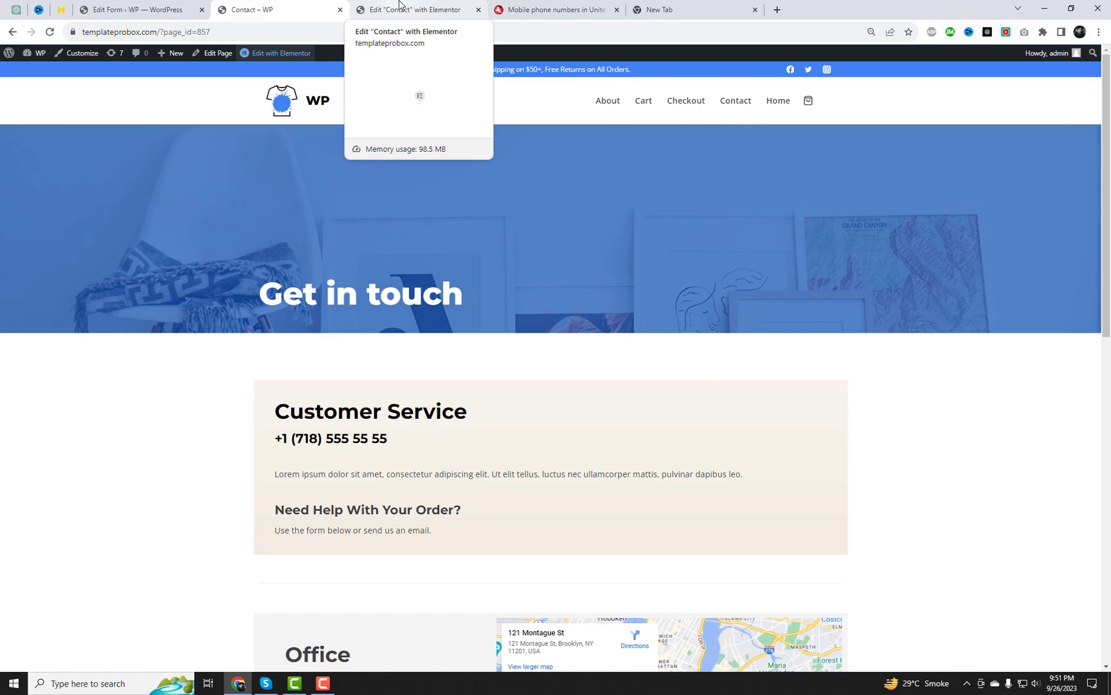
{"action": "left_click", "coordinate": [399, 4]}
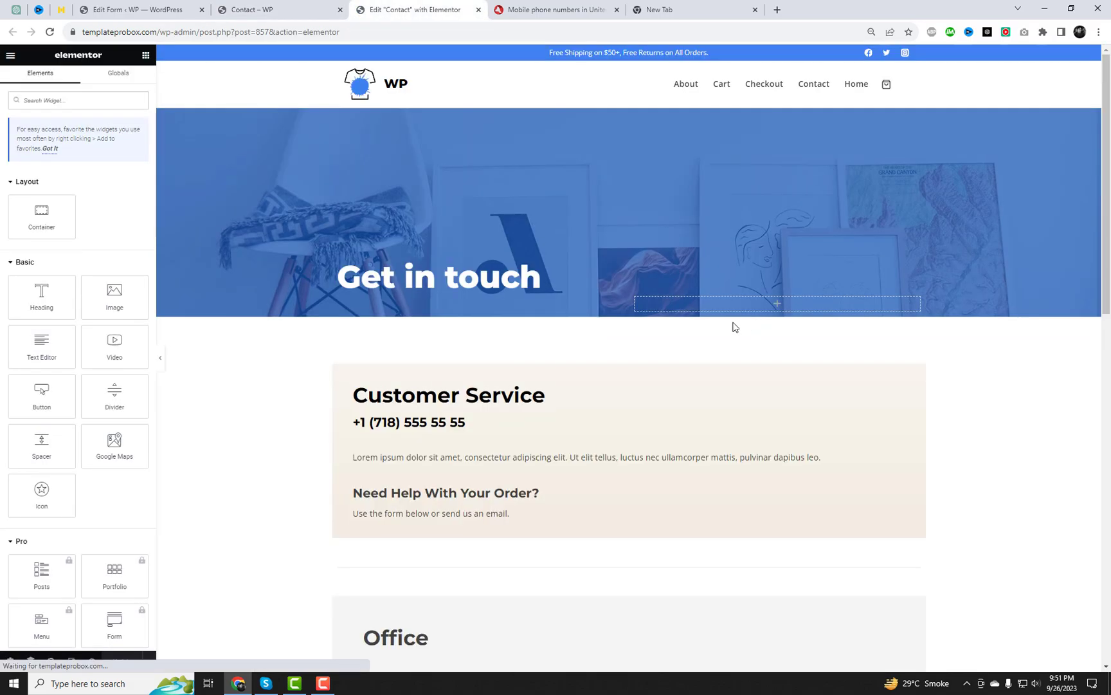
{"action": "scroll", "coordinate": [733, 325], "scroll_direction": "down", "scroll_amount": 1}
{"action": "type", "text": "short"}
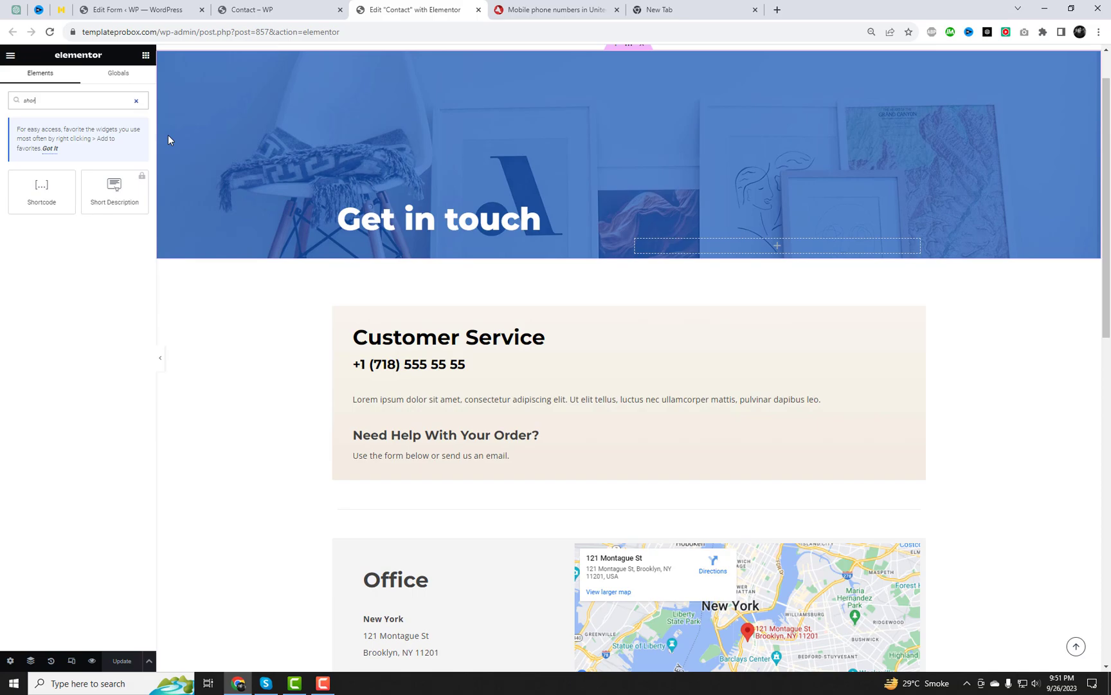
{"action": "left_click_drag", "start_coordinate": [52, 189], "coordinate": [487, 464]}
{"action": "left_click", "coordinate": [82, 197]}
{"action": "type", "text": "[forminator_form id=\"1152\"]"}
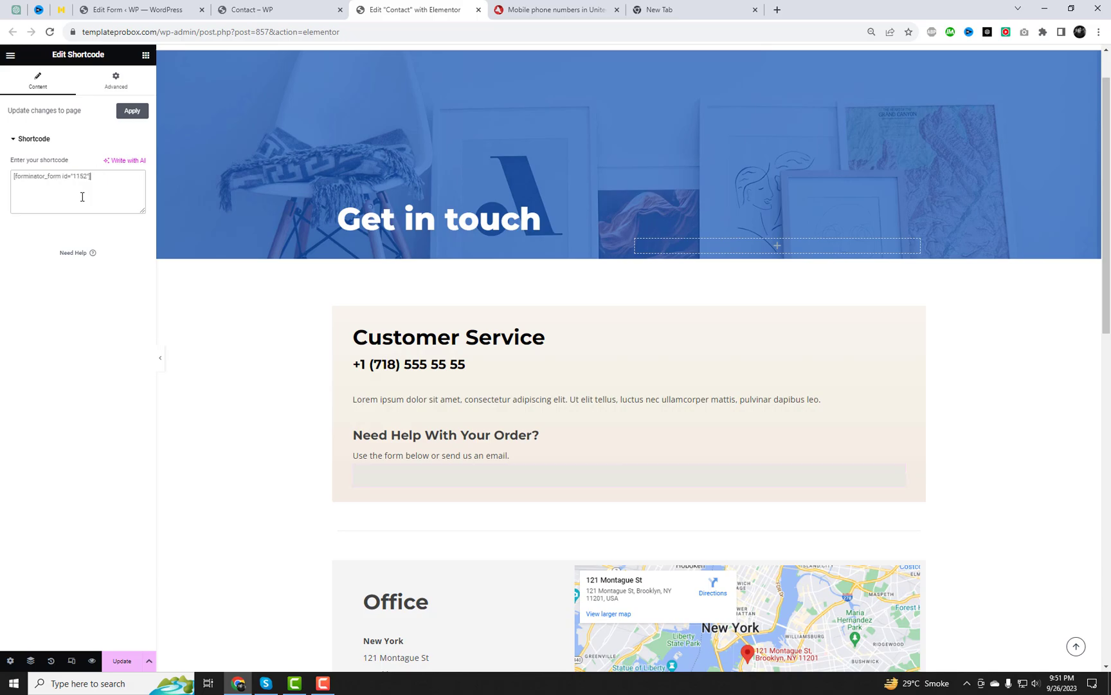
{"action": "scroll", "coordinate": [627, 442], "scroll_direction": "down", "scroll_amount": 4}
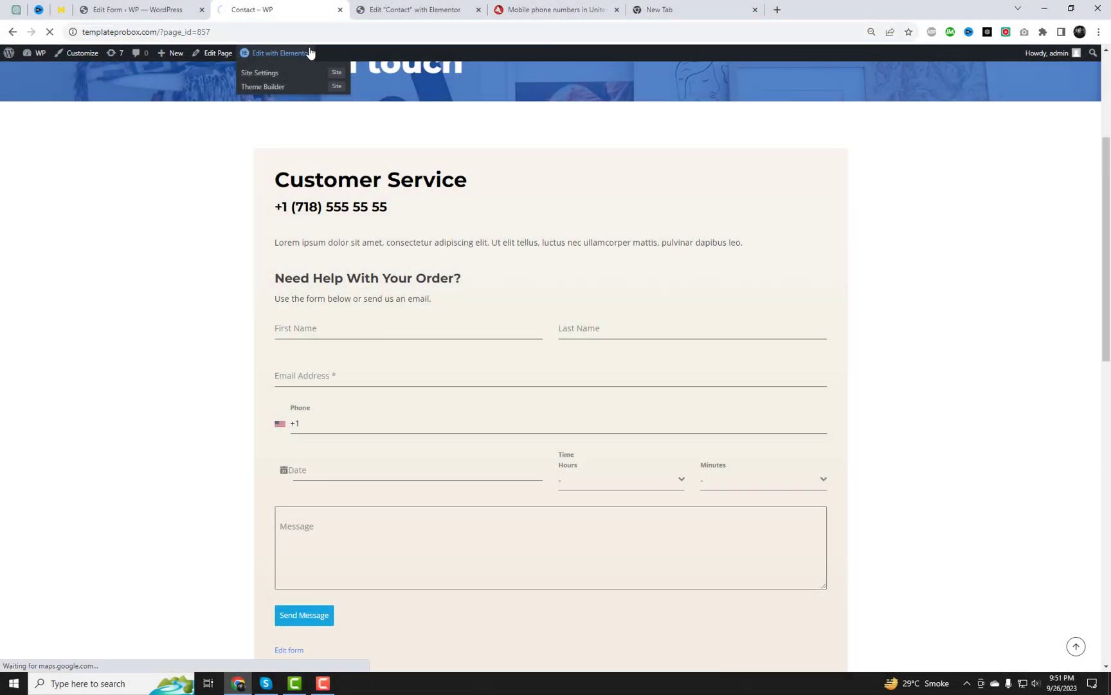
Pick 06:01 as the time and 7 October 2023 as the date
{"action": "scroll", "coordinate": [865, 402], "scroll_direction": "down", "scroll_amount": 2}
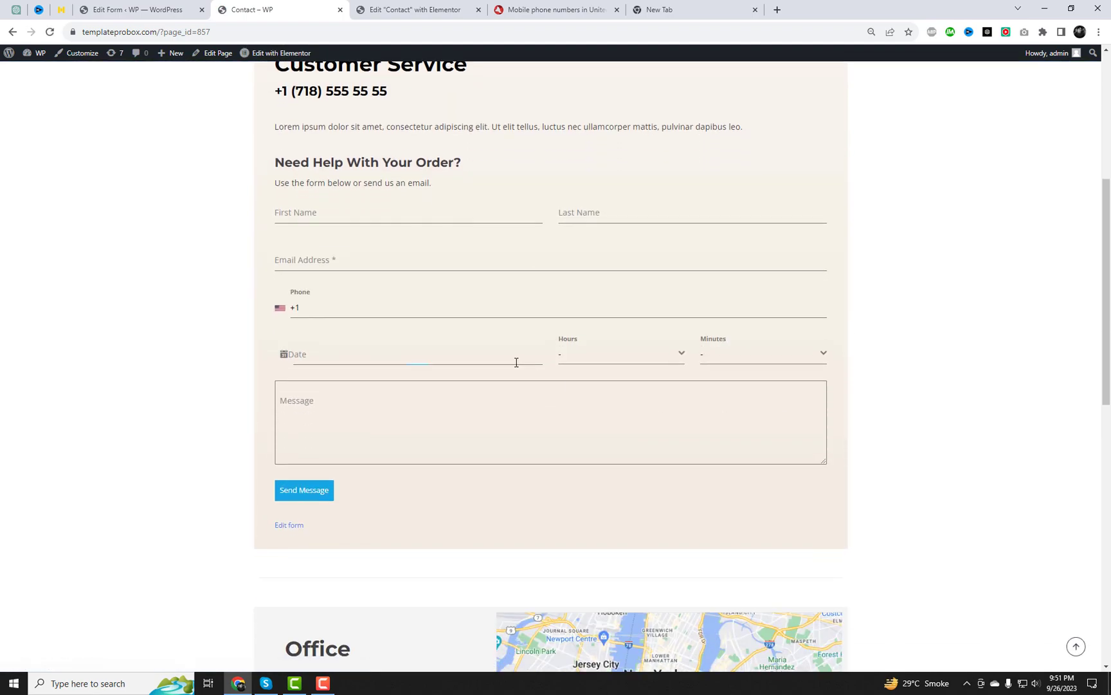
{"action": "left_click", "coordinate": [622, 365]}
{"action": "scroll", "coordinate": [604, 422], "scroll_direction": "down", "scroll_amount": 2}
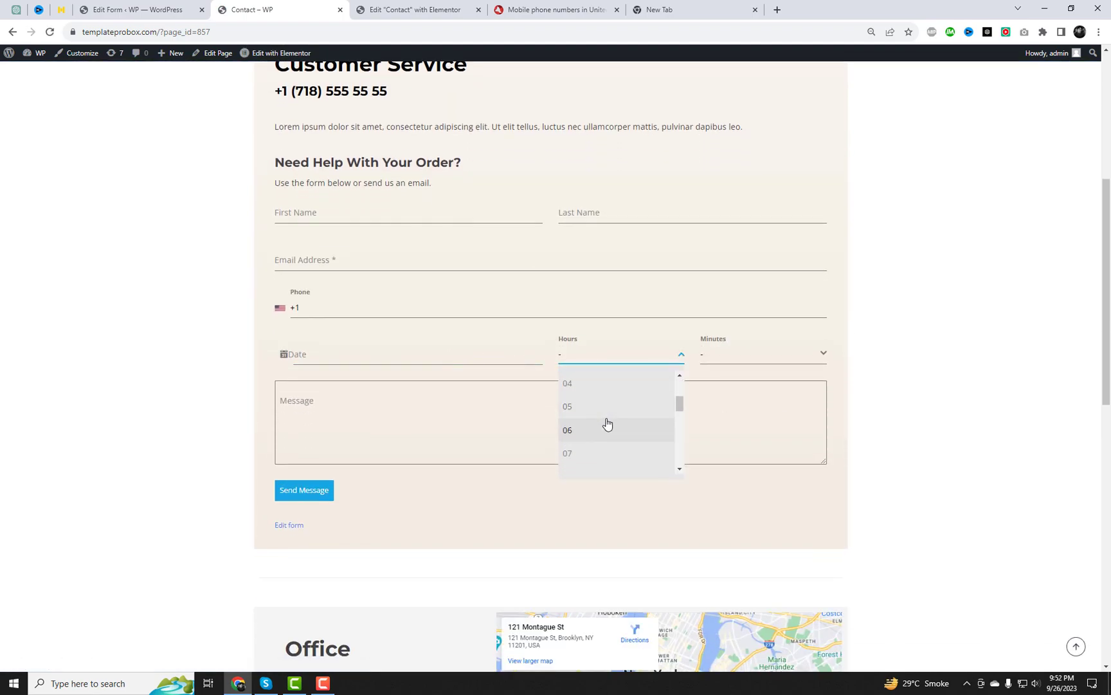
{"action": "left_click", "coordinate": [605, 429]}
{"action": "left_click", "coordinate": [732, 359]}
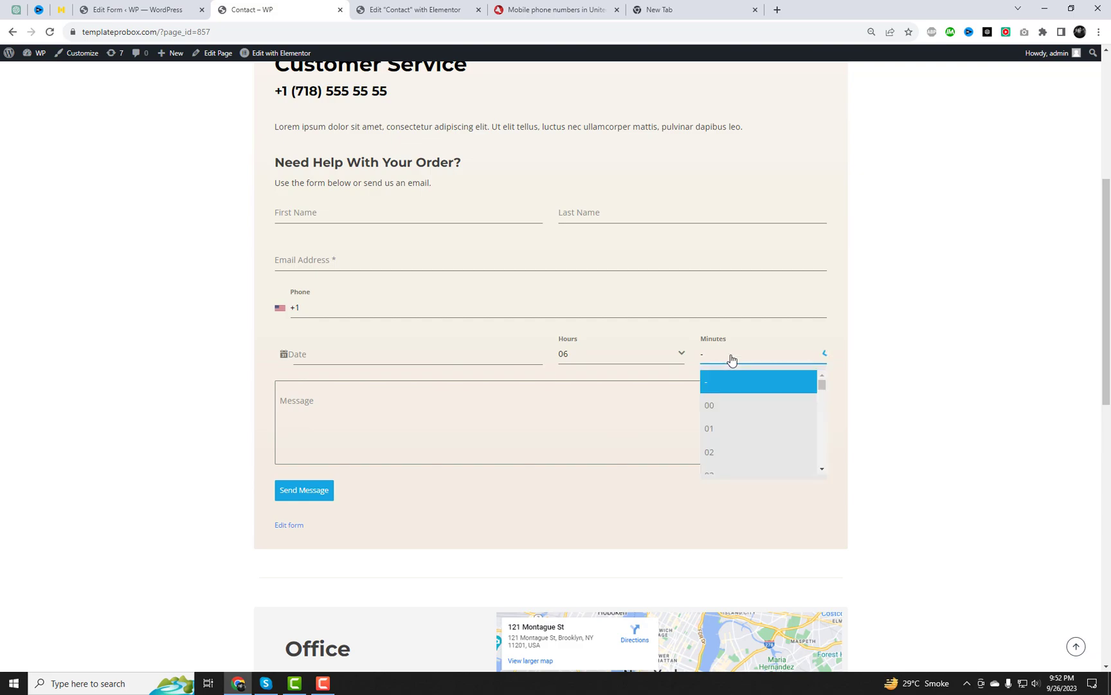
{"action": "left_click", "coordinate": [733, 428]}
{"action": "left_click", "coordinate": [440, 385]}
{"action": "left_click", "coordinate": [381, 358]}
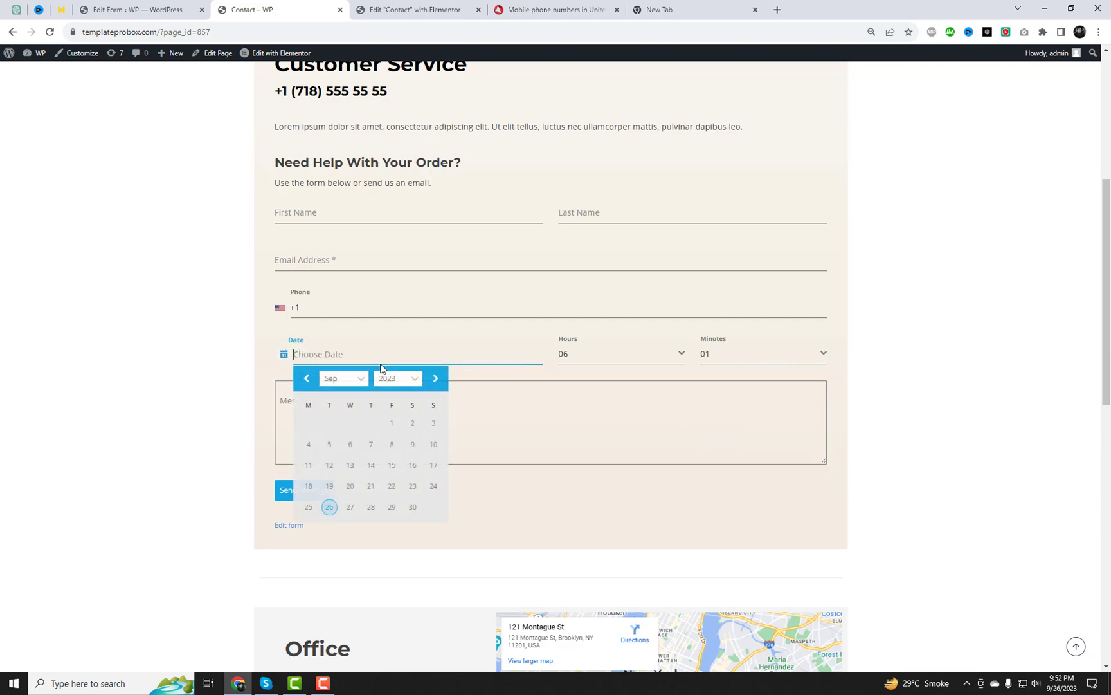
{"action": "left_click", "coordinate": [410, 379]}
{"action": "left_click", "coordinate": [411, 379]}
{"action": "left_click", "coordinate": [435, 378]}
{"action": "left_click", "coordinate": [412, 444]}
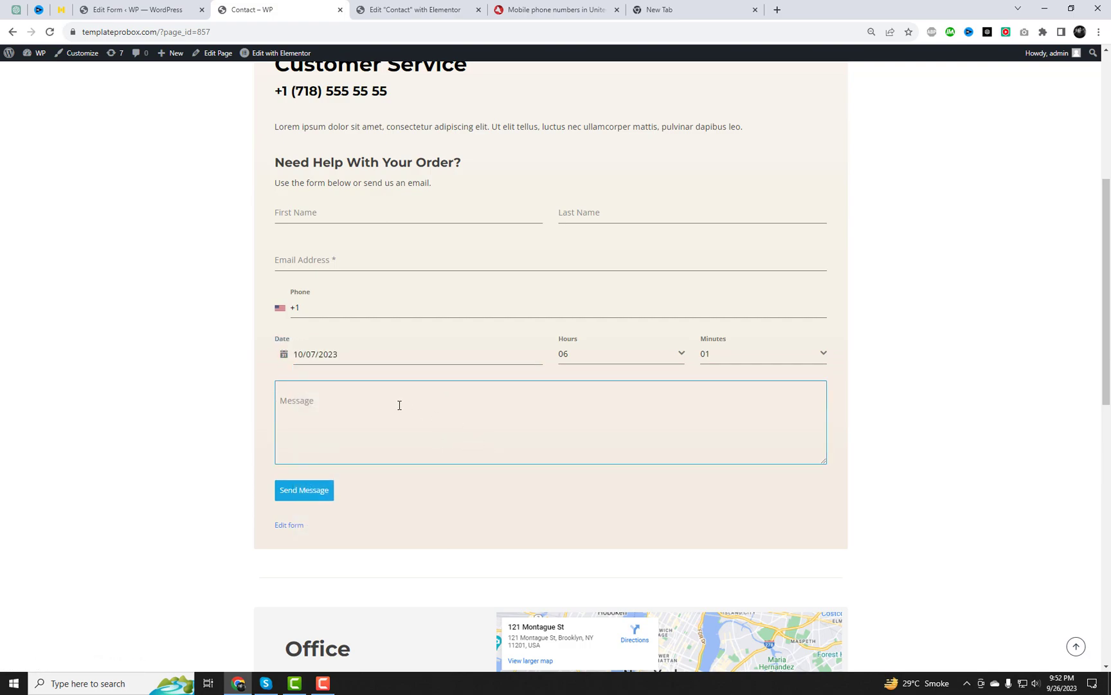
Autofill the first name, last name and email, and paste a sample phone number
{"action": "scroll", "coordinate": [399, 405], "scroll_direction": "up", "scroll_amount": 1}
{"action": "left_click", "coordinate": [343, 272]}
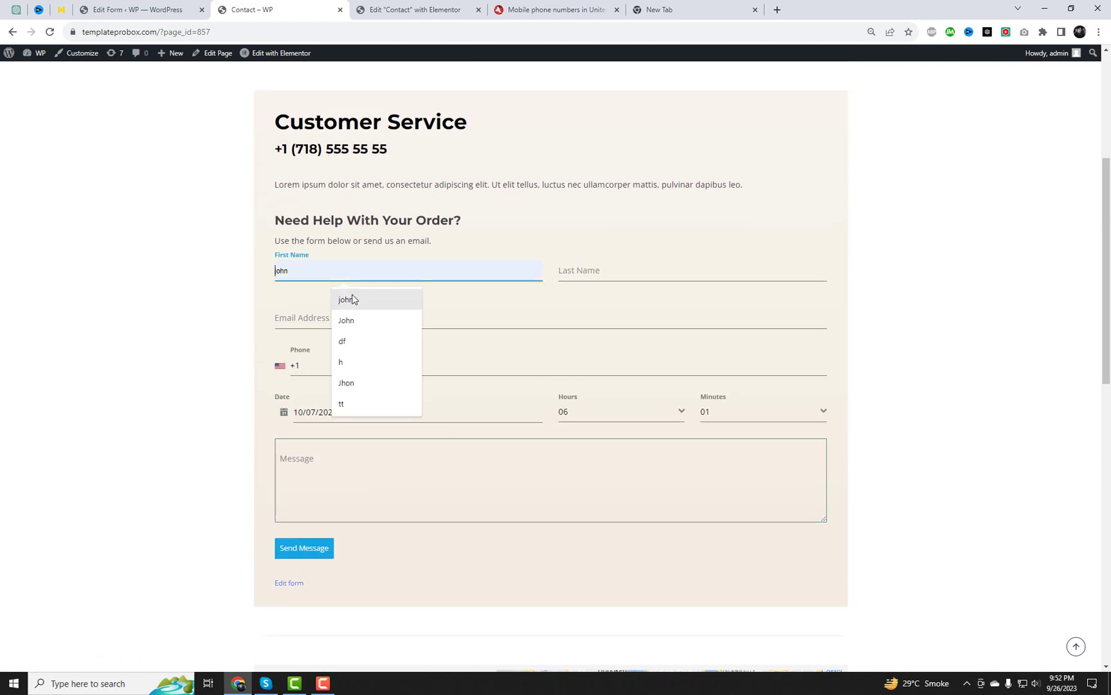
{"action": "left_click", "coordinate": [351, 297]}
{"action": "left_click", "coordinate": [585, 271]}
{"action": "key", "text": "Down"}
{"action": "left_click", "coordinate": [522, 324]}
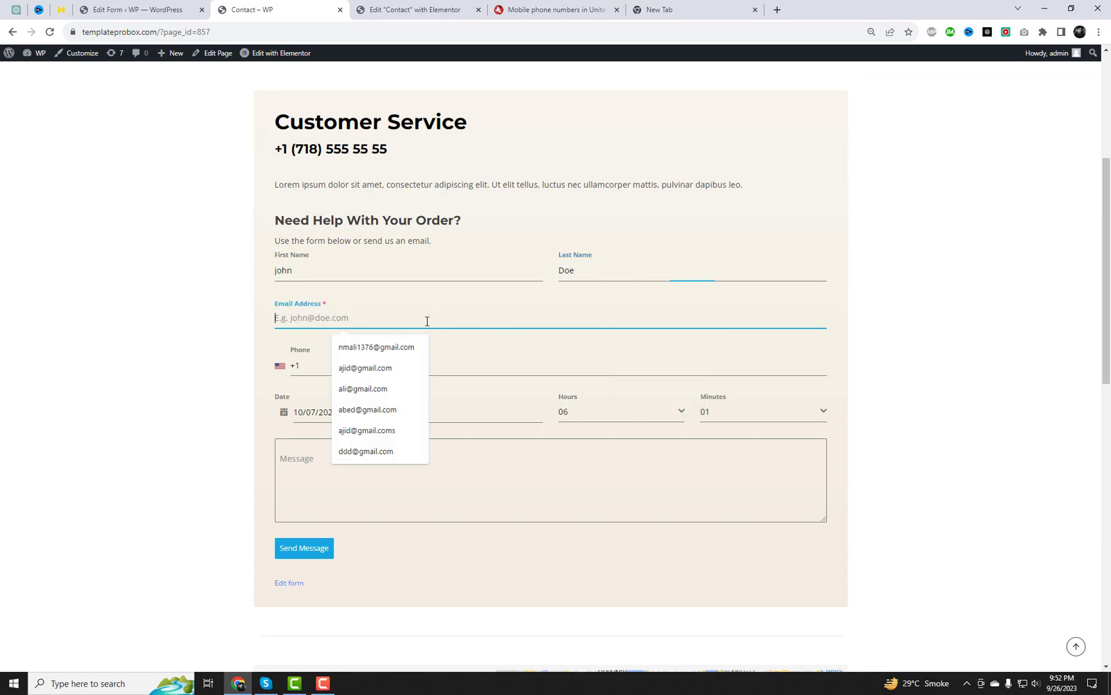
{"action": "left_click", "coordinate": [382, 368]}
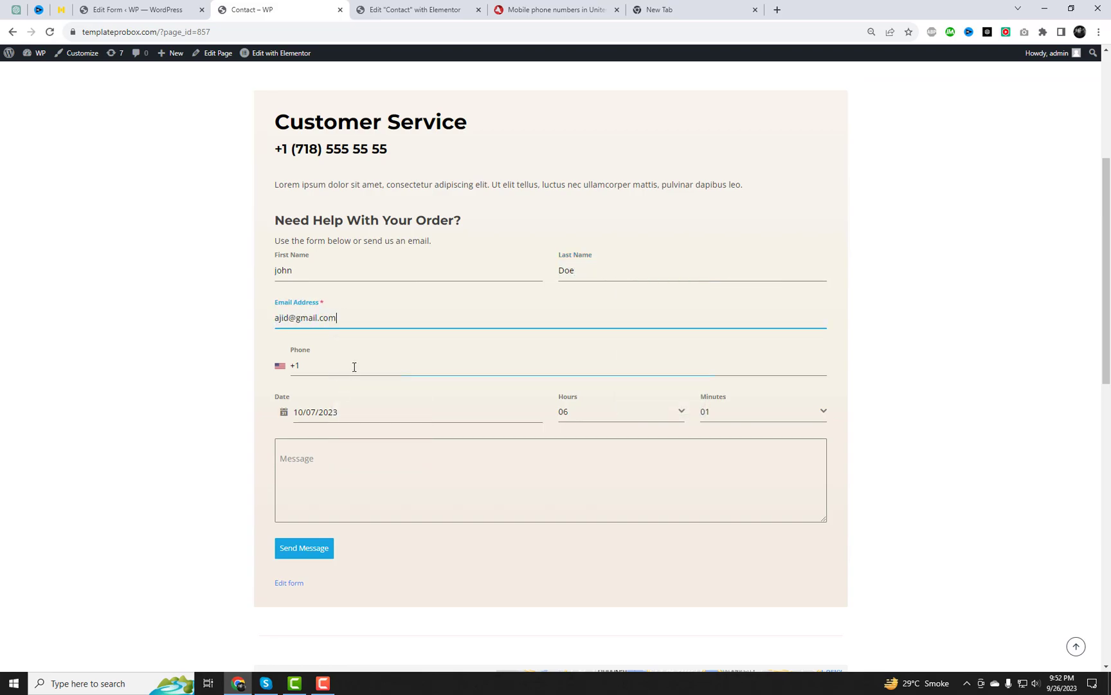
{"action": "left_click", "coordinate": [352, 364]}
{"action": "left_click", "coordinate": [541, 10]}
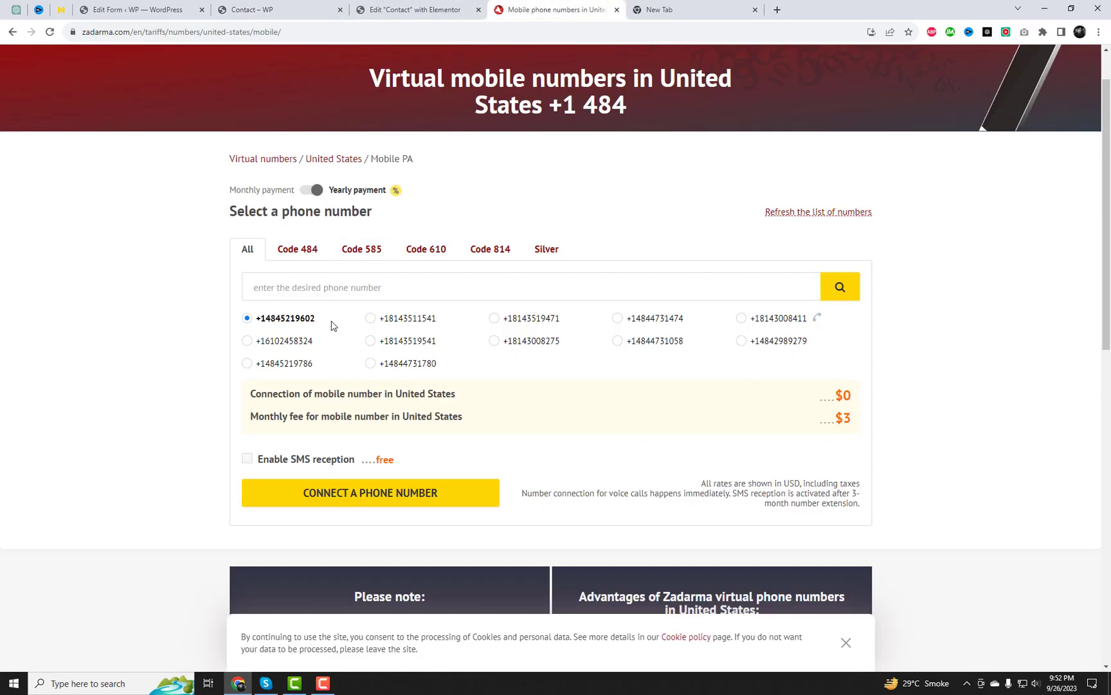
{"action": "left_click_drag", "start_coordinate": [332, 322], "coordinate": [267, 322]}
{"action": "key", "text": "ctrl+c"}
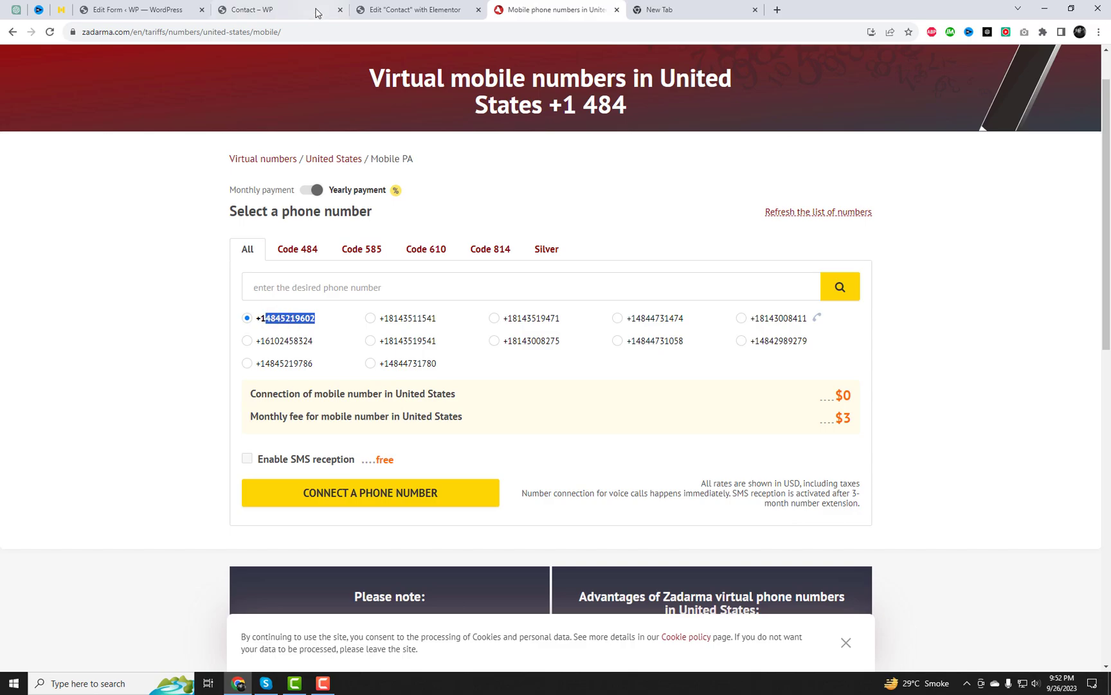
{"action": "left_click", "coordinate": [296, 10]}
{"action": "key", "text": "ctrl+v"}
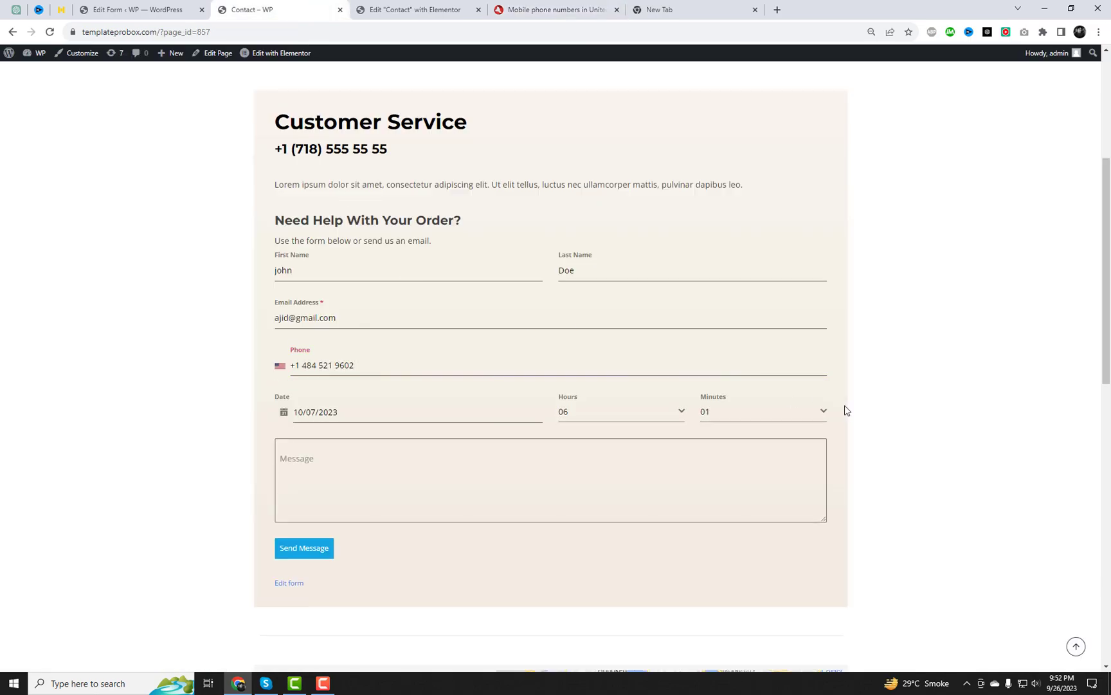
Type a message, send the test entry, and check the thank-you confirmation
{"action": "left_click", "coordinate": [372, 459]}
{"action": "type", "text": "This is test message"}
{"action": "left_click", "coordinate": [325, 553]}
{"action": "scroll", "coordinate": [525, 492], "scroll_direction": "down", "scroll_amount": 4}
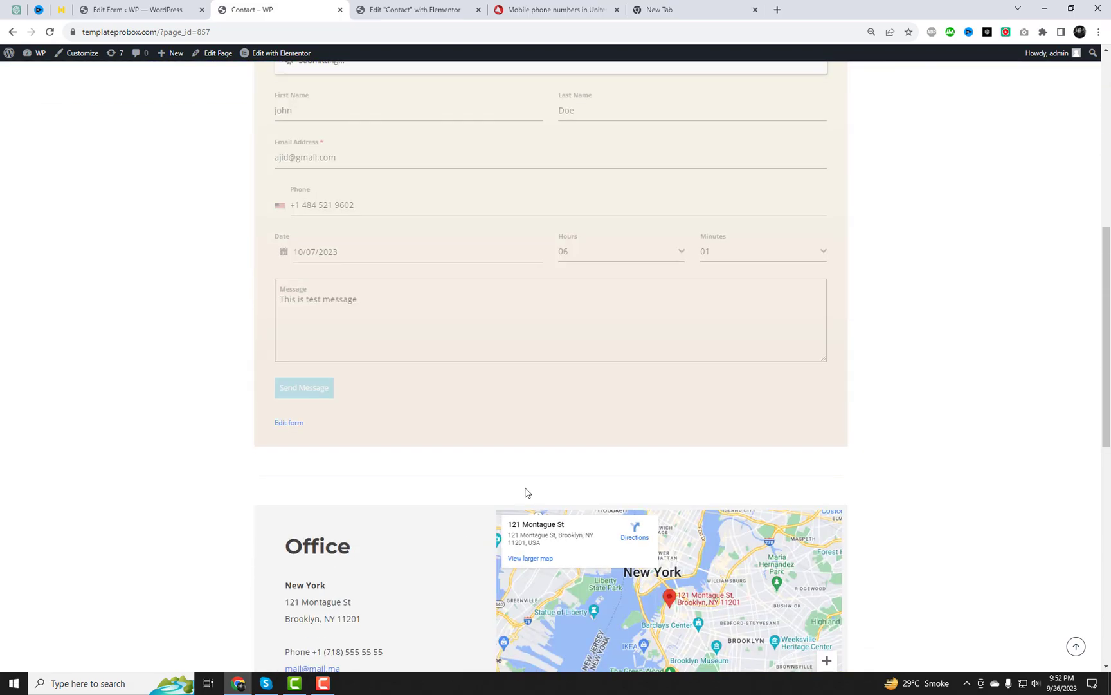
{"action": "left_click_drag", "start_coordinate": [287, 361], "coordinate": [496, 367]}
{"action": "left_click", "coordinate": [701, 7]}
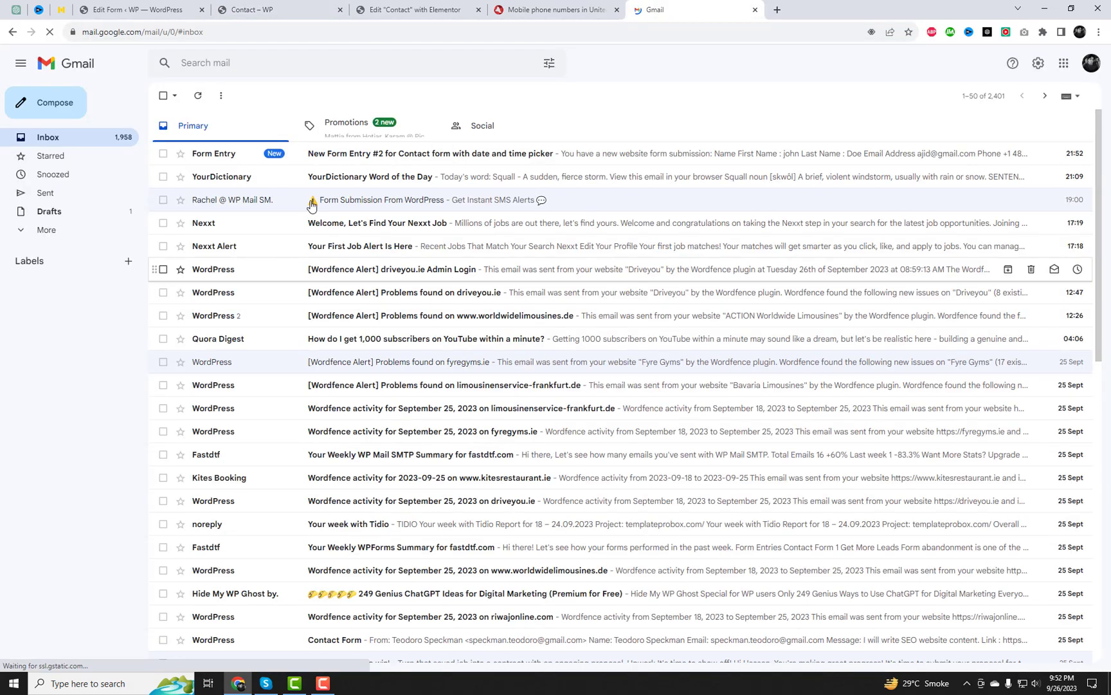
Open the New Form Entry #2 email and check it shows Date 10/07/2023 and Time 06:01
{"action": "left_click", "coordinate": [217, 156]}
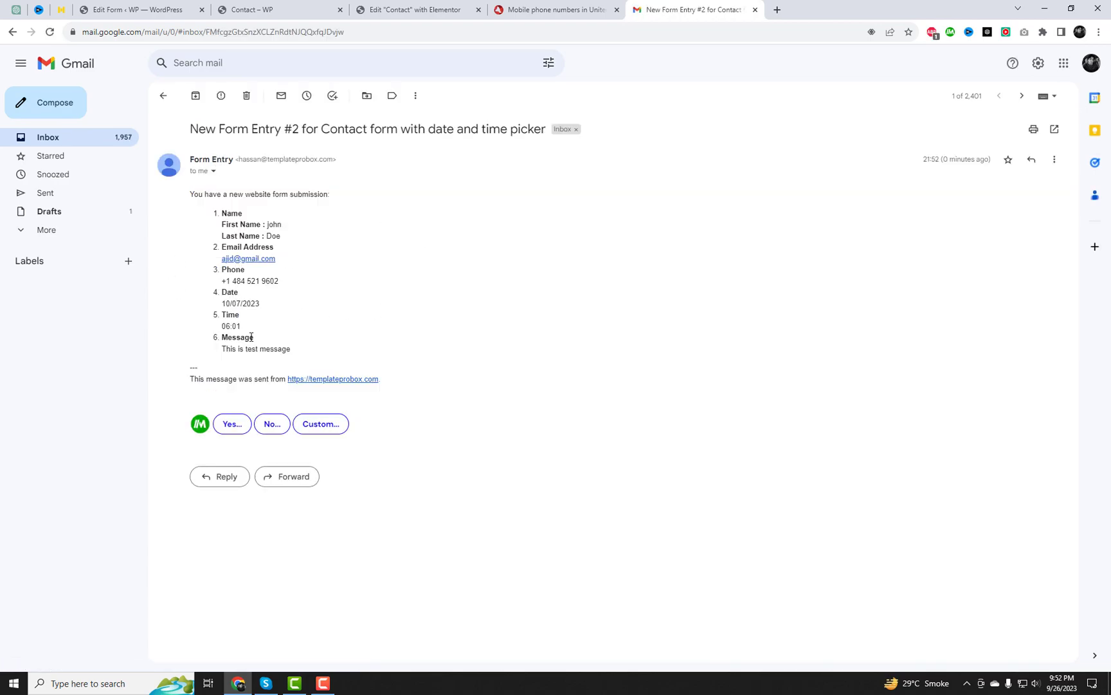
{"action": "left_click_drag", "start_coordinate": [265, 327], "coordinate": [253, 328]}
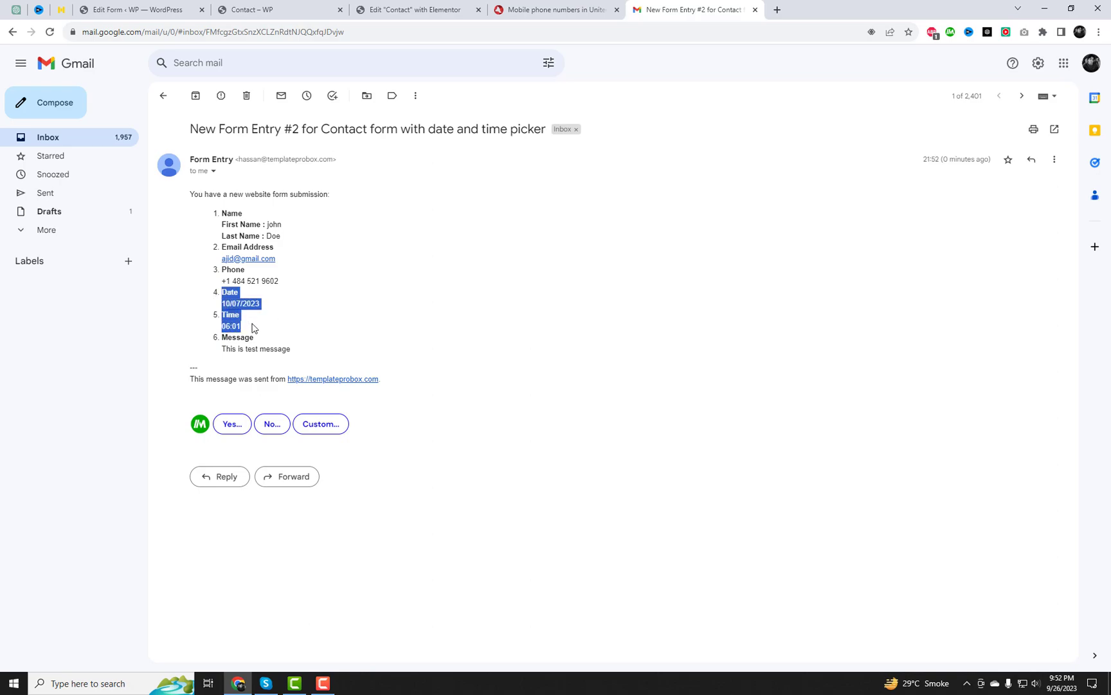
{"action": "left_click", "coordinate": [452, 358]}
Go back to WordPress and open the Forminator submissions page
{"action": "left_click", "coordinate": [140, 9]}
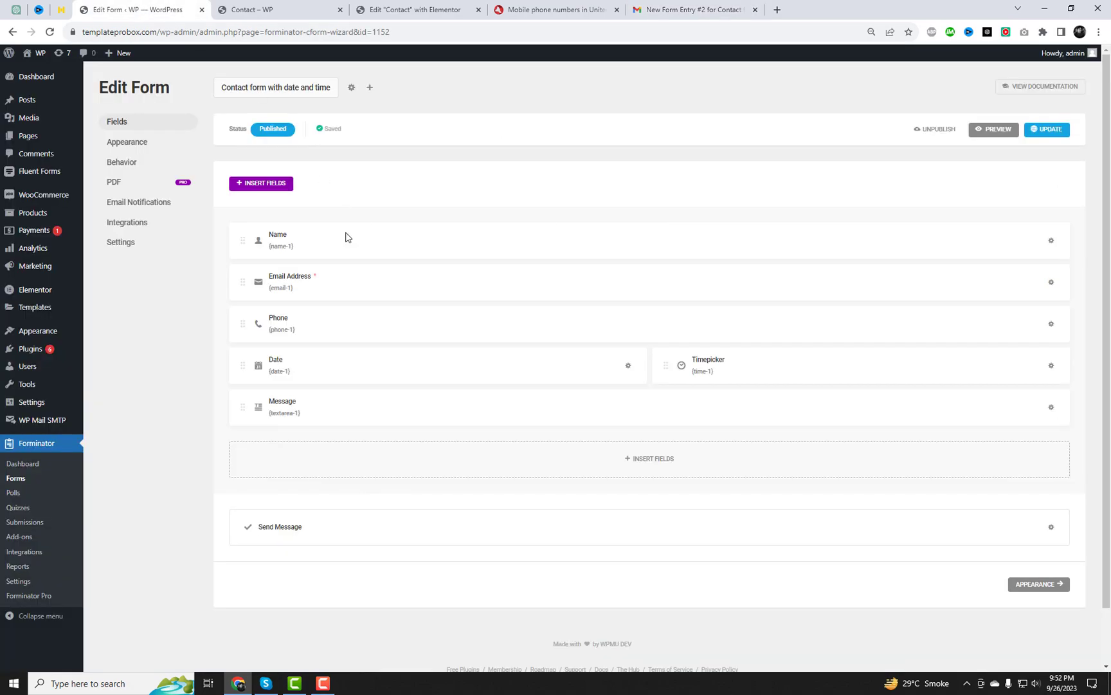
{"action": "scroll", "coordinate": [418, 395], "scroll_direction": "down", "scroll_amount": 1}
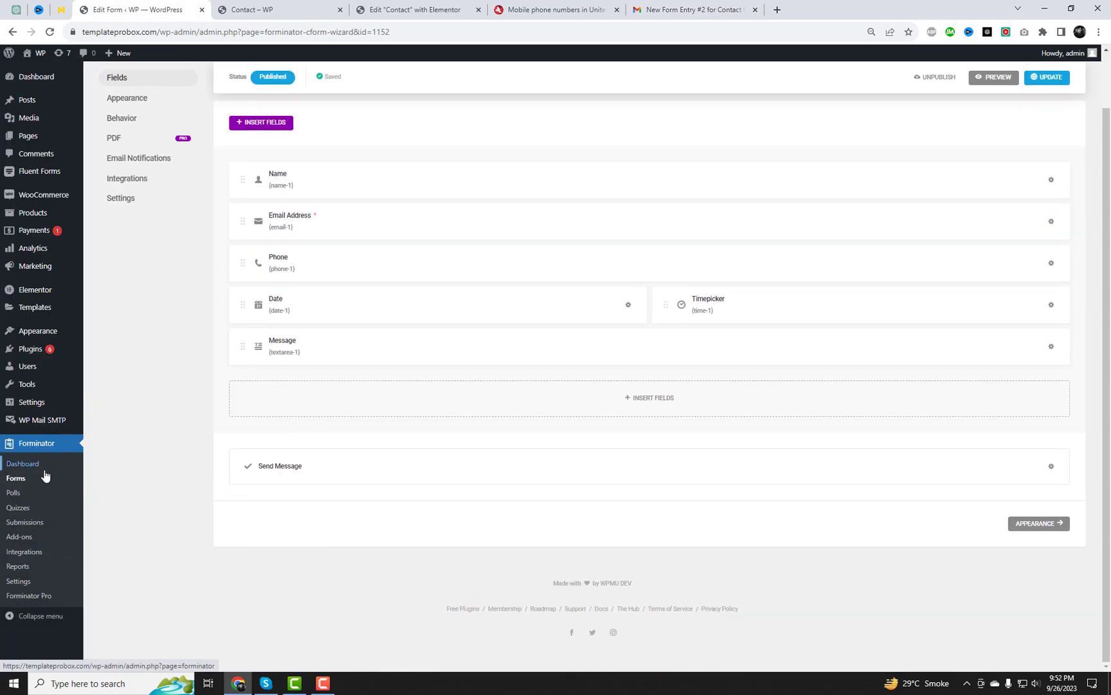
{"action": "left_click", "coordinate": [26, 523]}
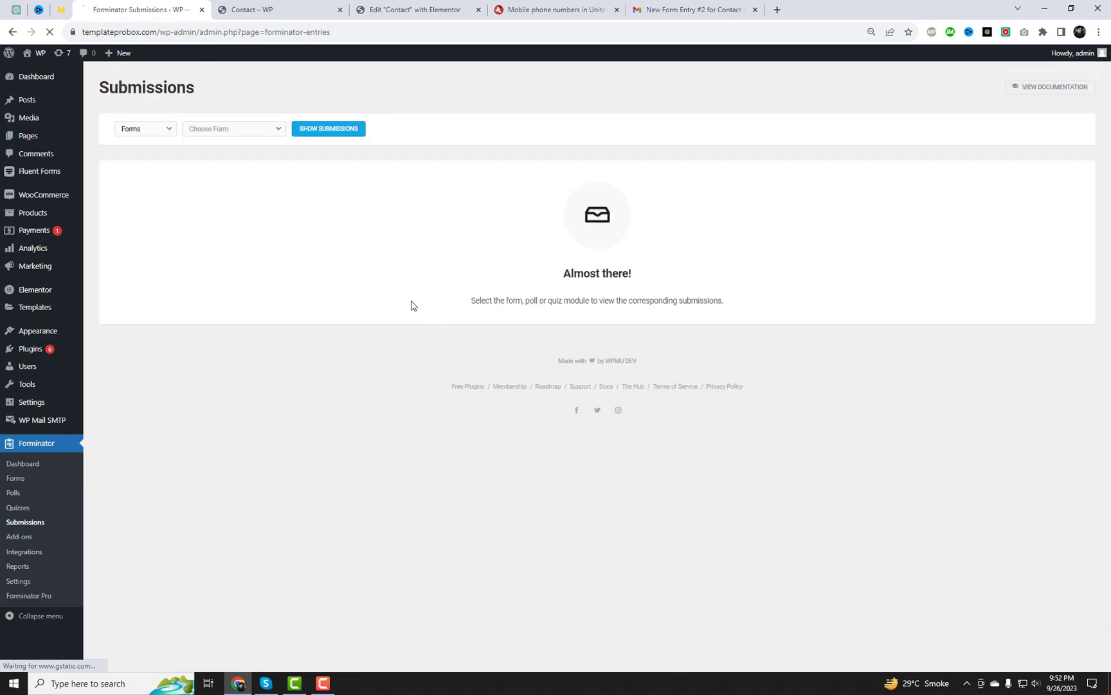
Expand entry #2 of the date and time contact form, then view the live Contact page form
{"action": "left_click", "coordinate": [233, 130]}
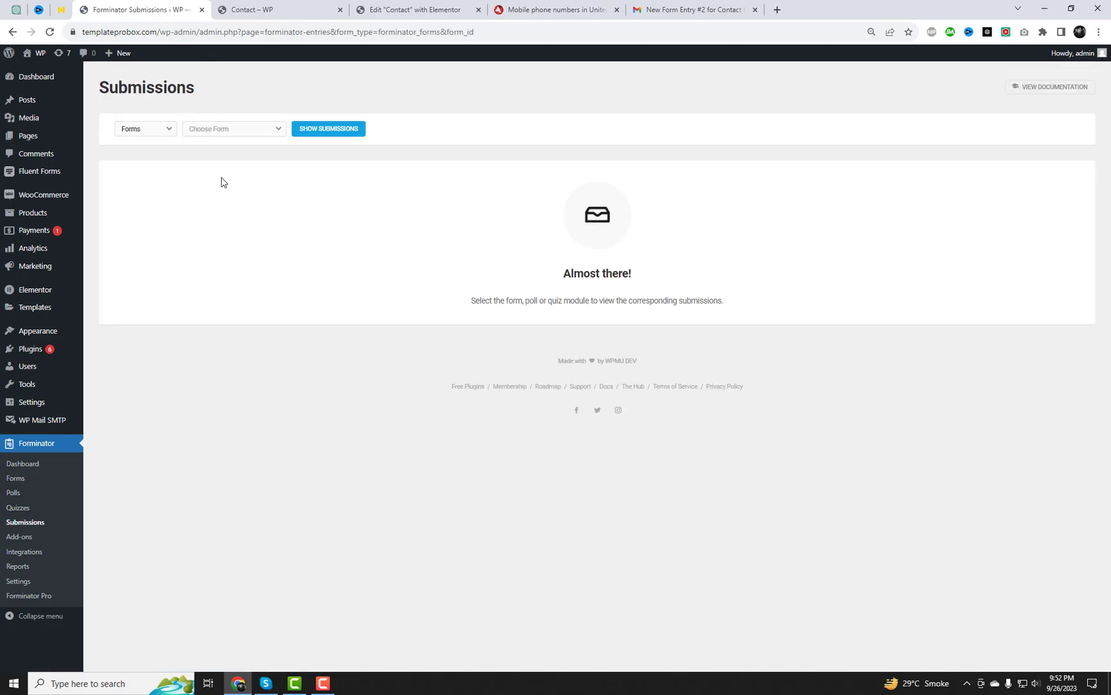
{"action": "left_click", "coordinate": [231, 138]}
{"action": "left_click", "coordinate": [223, 191]}
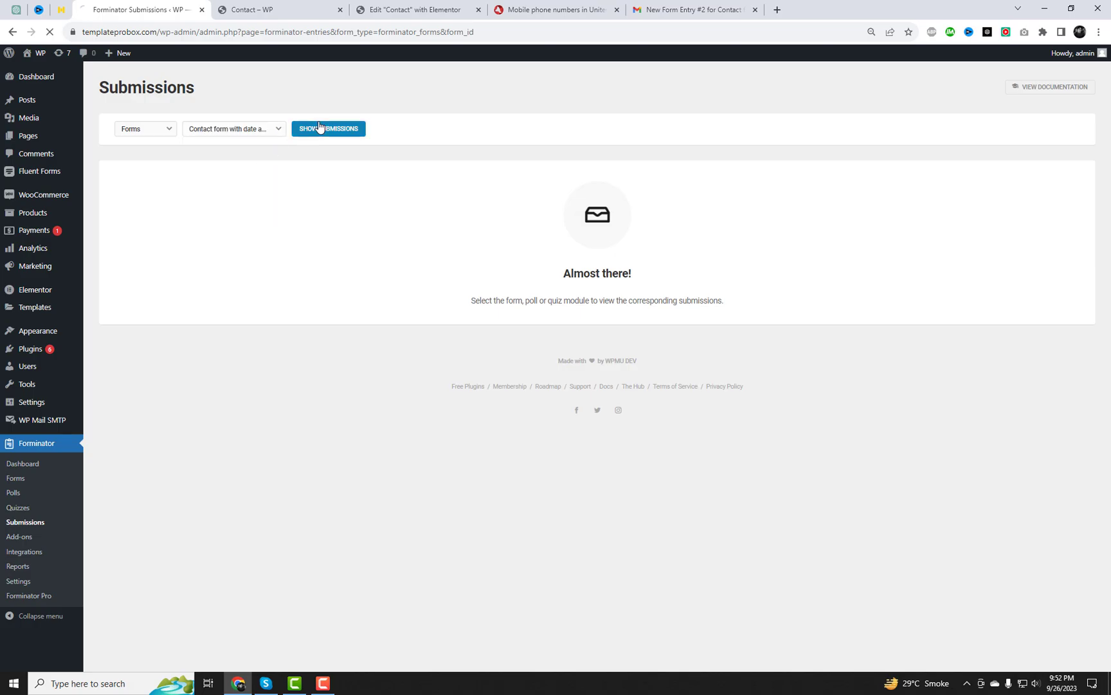
{"action": "left_click", "coordinate": [323, 130]}
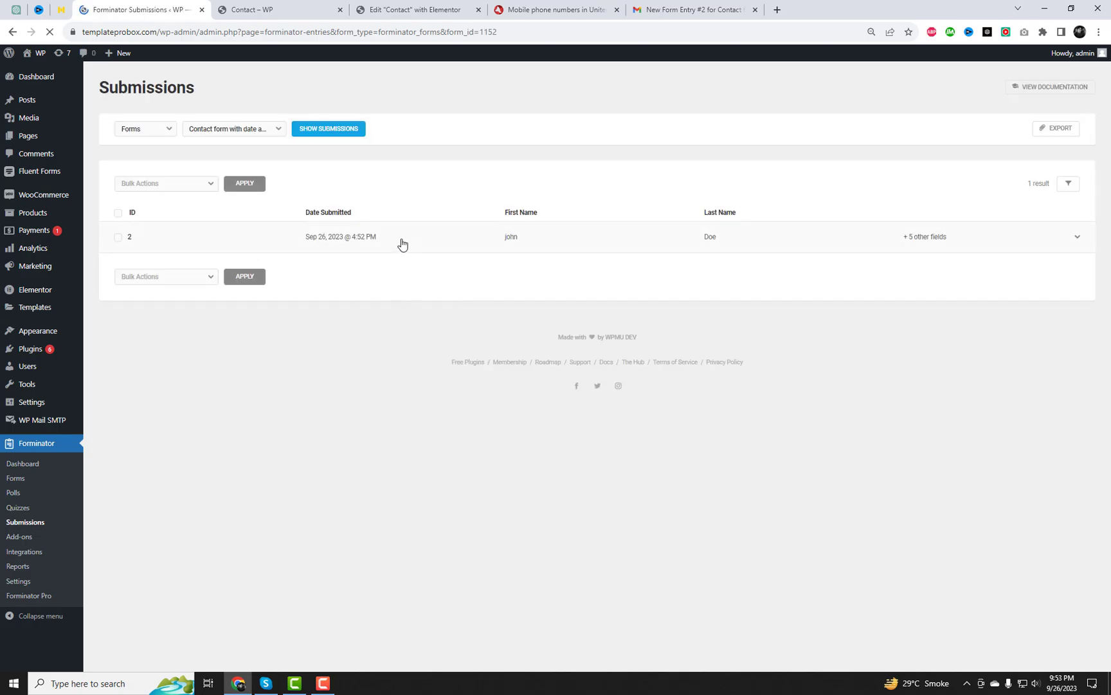
{"action": "left_click", "coordinate": [351, 240]}
{"action": "scroll", "coordinate": [681, 368], "scroll_direction": "down", "scroll_amount": 2}
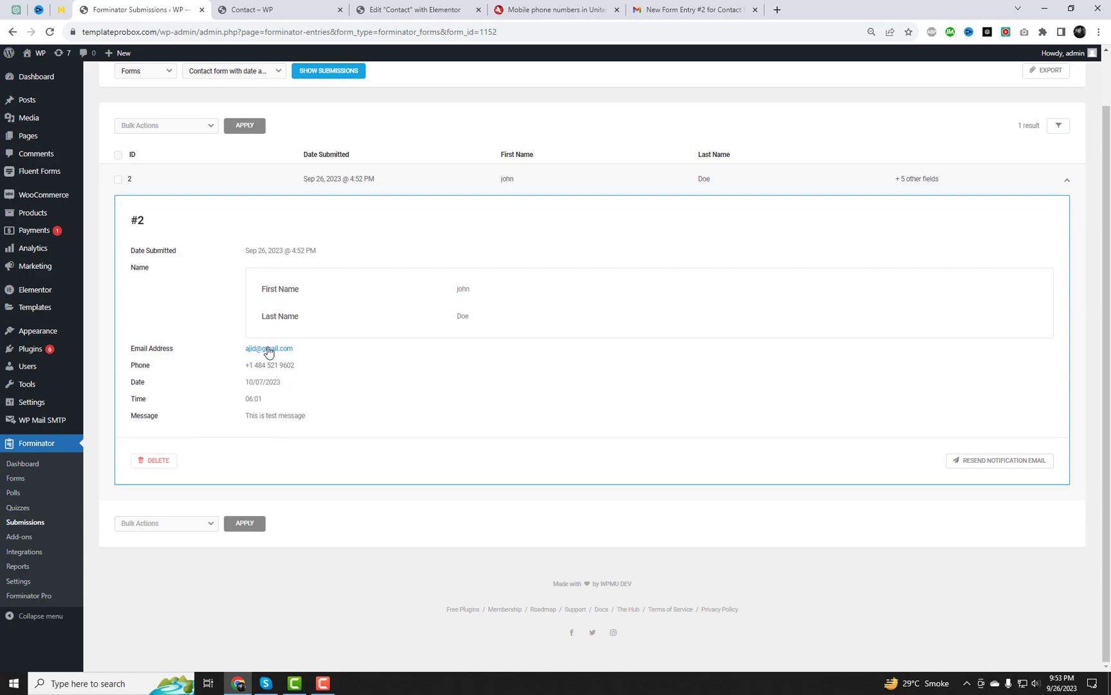
{"action": "left_click", "coordinate": [271, 5]}
{"action": "scroll", "coordinate": [846, 308], "scroll_direction": "down", "scroll_amount": 3}
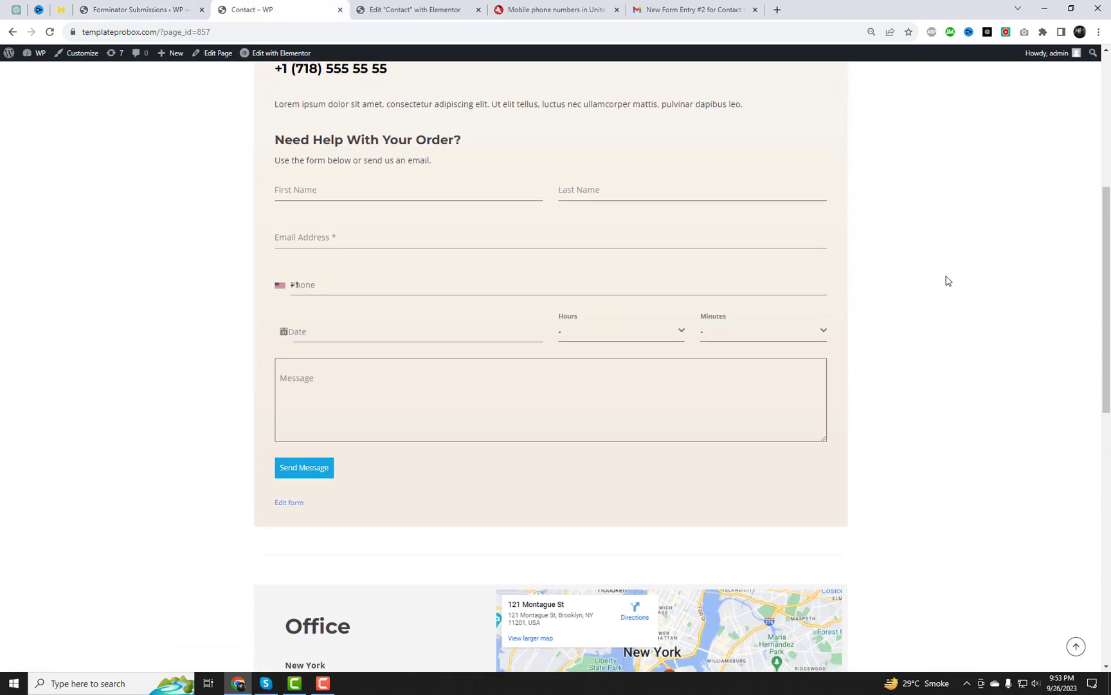
Switch the Timepicker field to 12-hour number inputs, apply, and update the form
{"action": "left_click", "coordinate": [421, 8]}
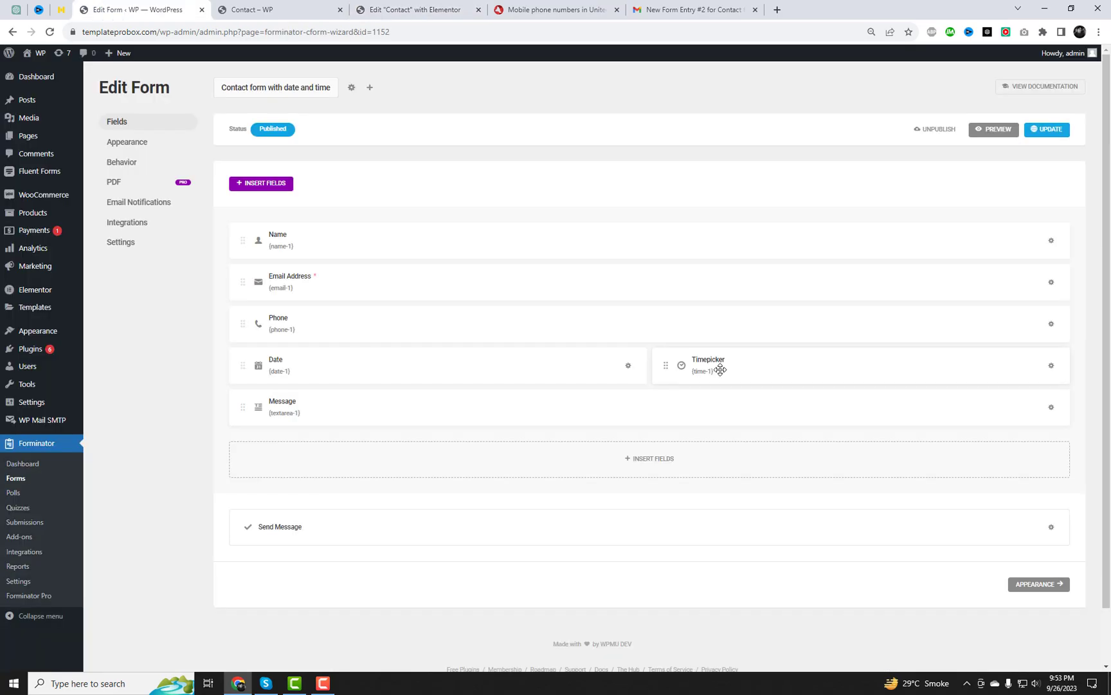
{"action": "left_click", "coordinate": [719, 369]}
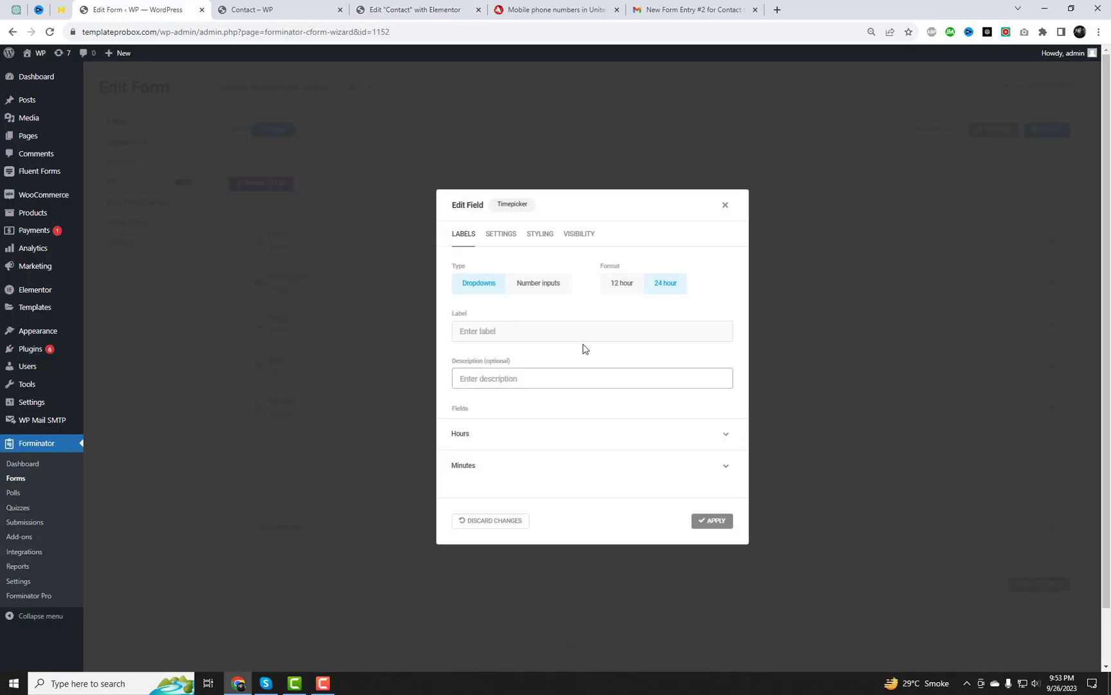
{"action": "left_click", "coordinate": [542, 288]}
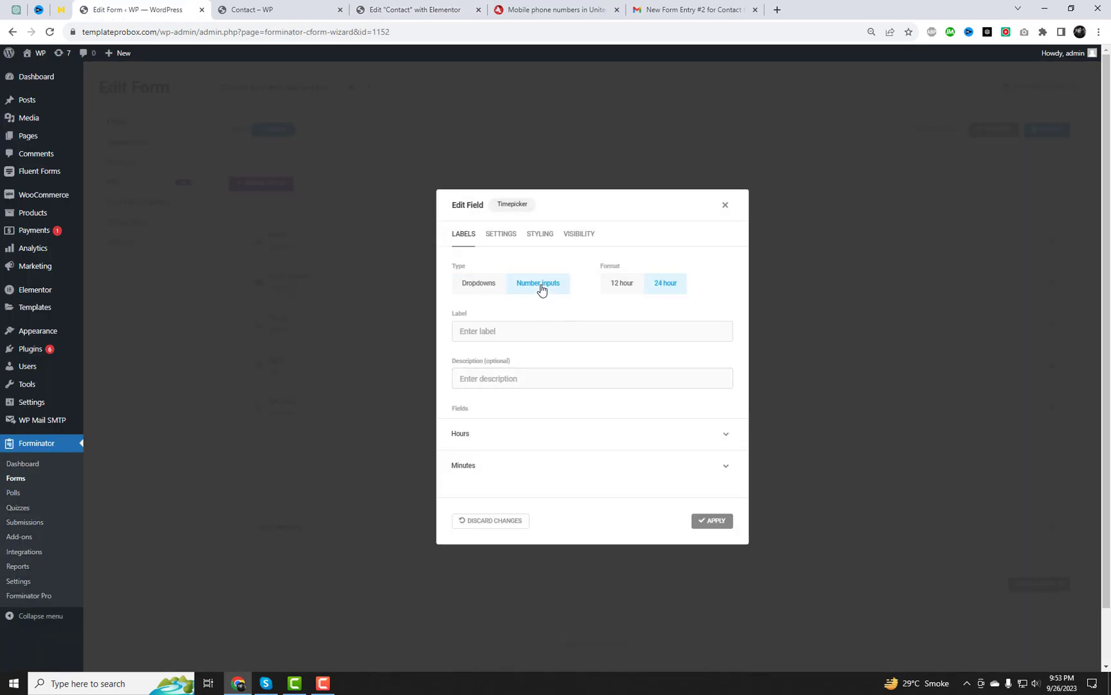
{"action": "left_click", "coordinate": [618, 287]}
{"action": "left_click", "coordinate": [574, 440]}
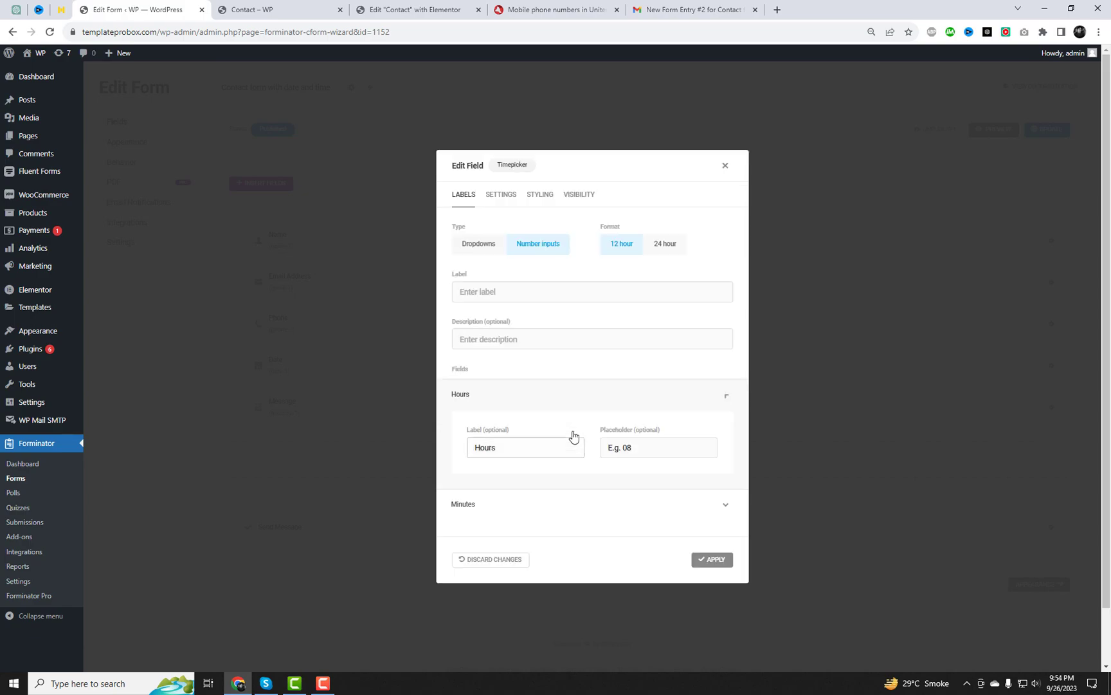
{"action": "left_click", "coordinate": [709, 560]}
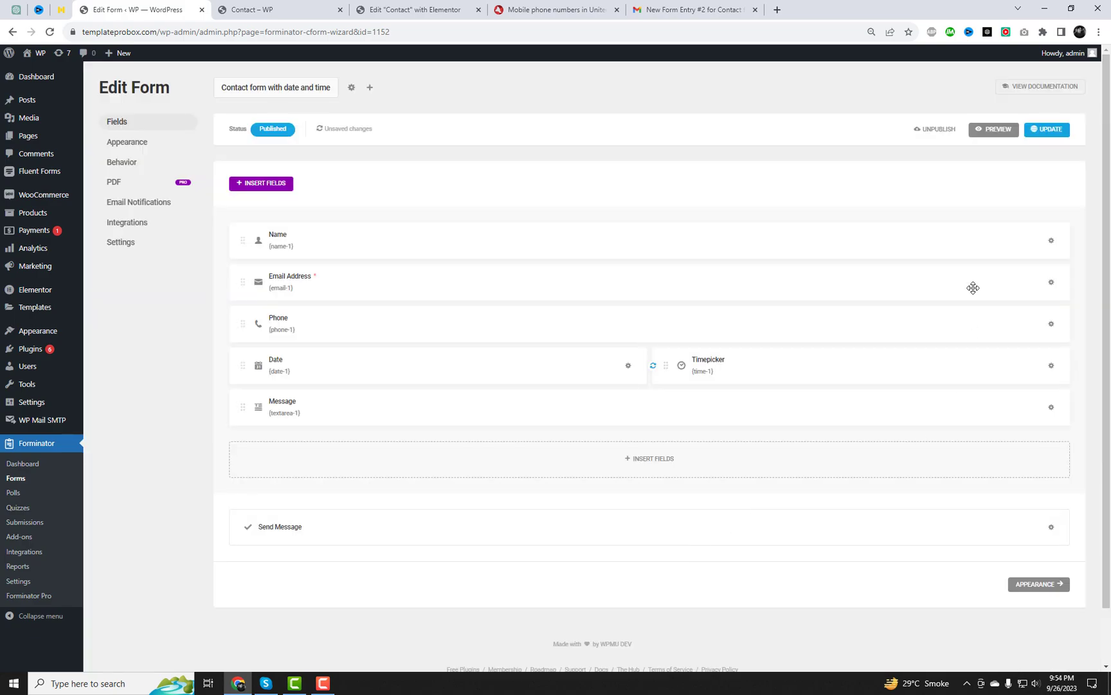
{"action": "left_click", "coordinate": [1056, 133]}
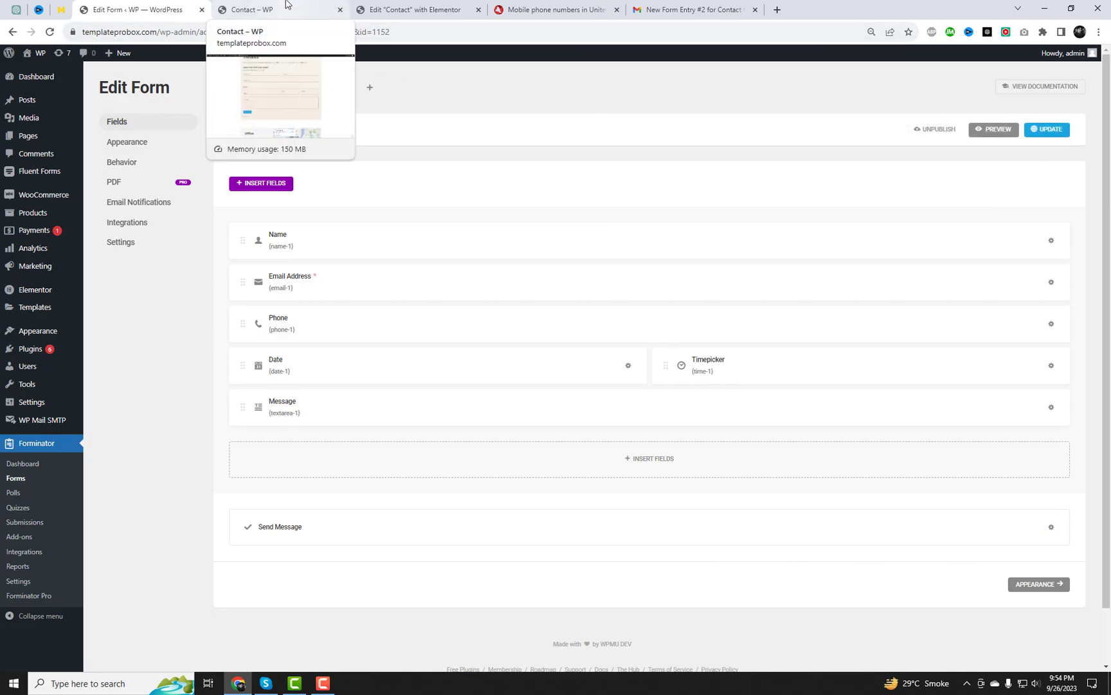
Reload the live Contact page to show the updated form
{"action": "left_click", "coordinate": [286, 6]}
{"action": "left_click", "coordinate": [283, 30]}
{"action": "key", "text": "Return"}
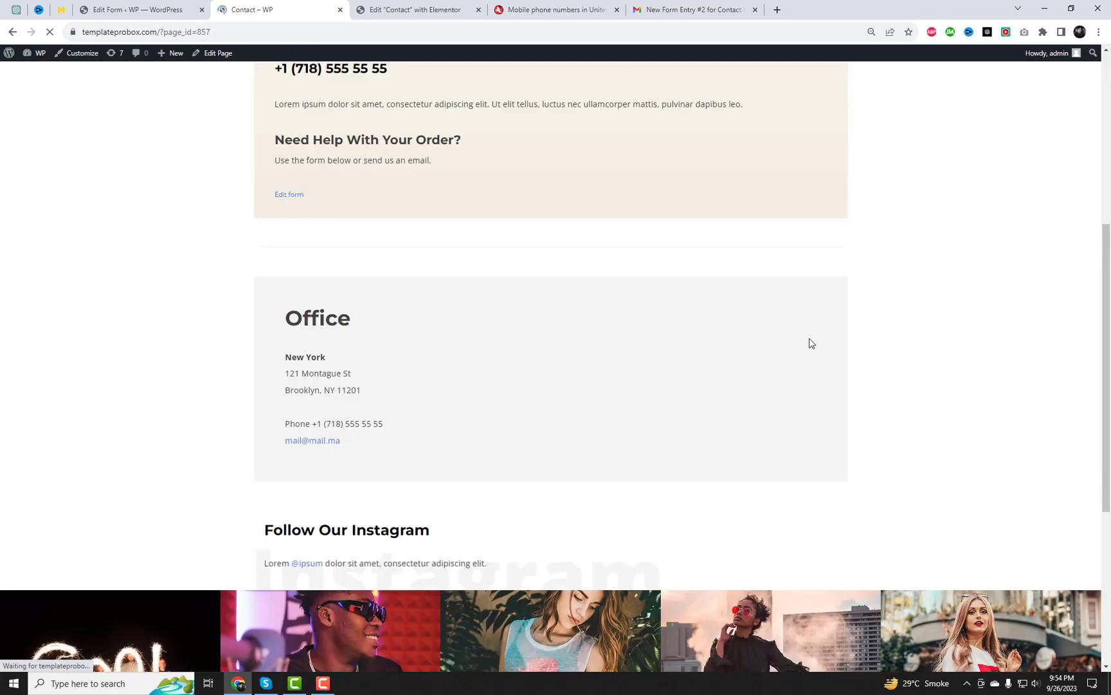
Set the time to 3:03 PM and the date to the 27th (09/27/2023)
{"action": "left_click", "coordinate": [590, 333]}
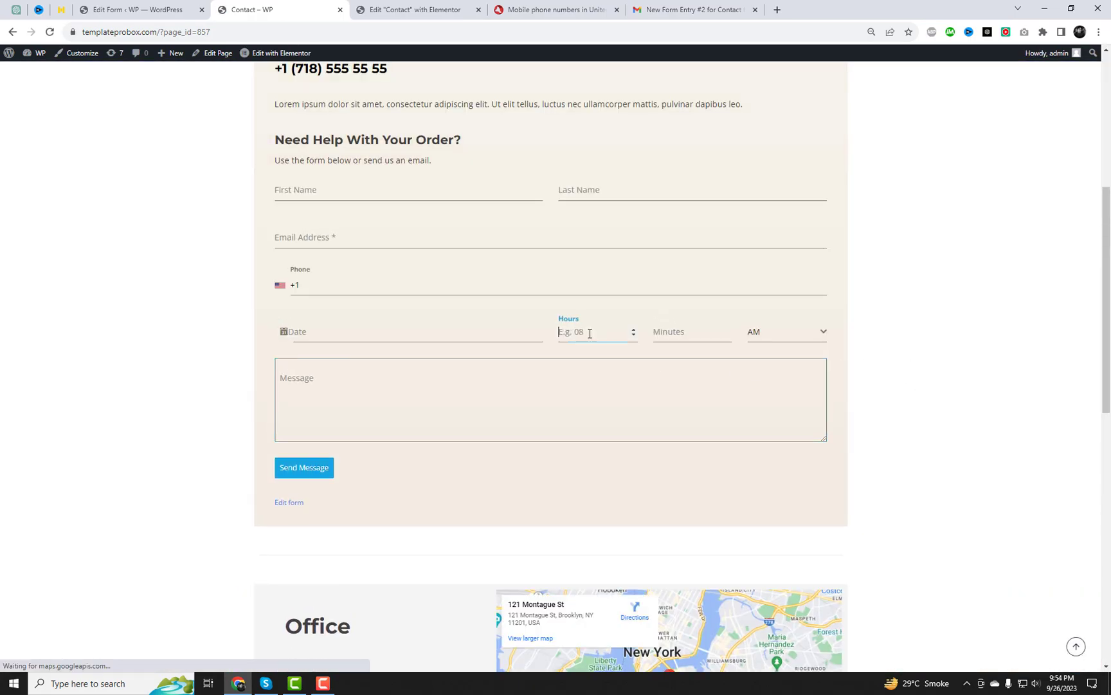
{"action": "type", "text": "3"}
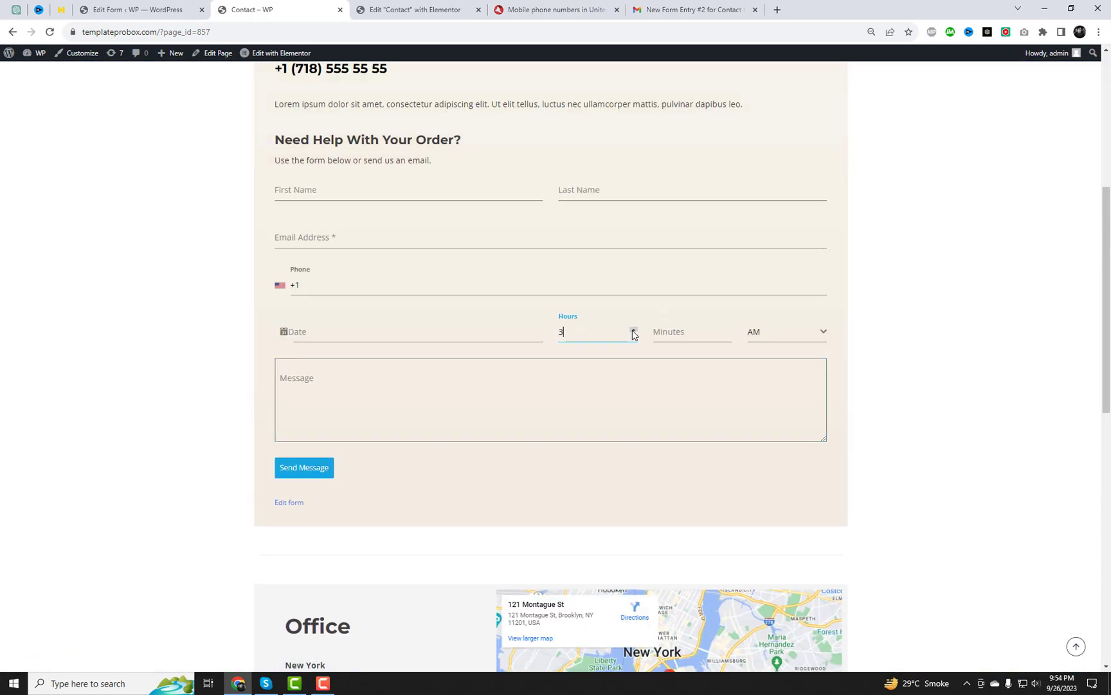
{"action": "left_click", "coordinate": [727, 330]}
{"action": "type", "text": "3"}
{"action": "left_click", "coordinate": [818, 339]}
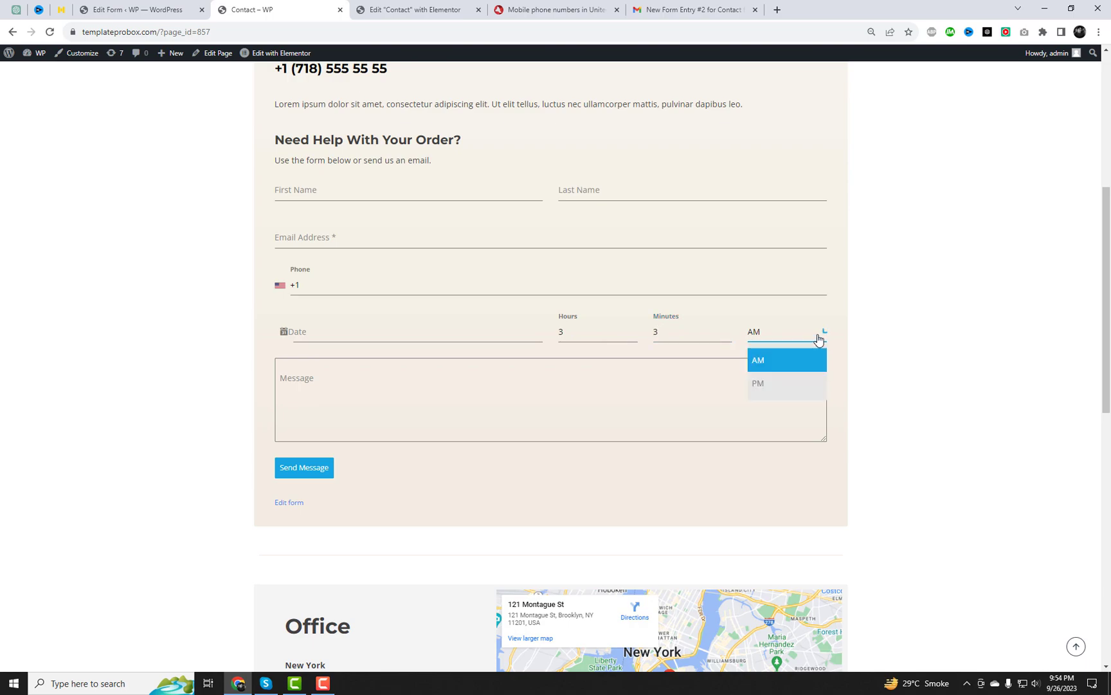
{"action": "left_click", "coordinate": [780, 384]}
{"action": "left_click", "coordinate": [456, 338]}
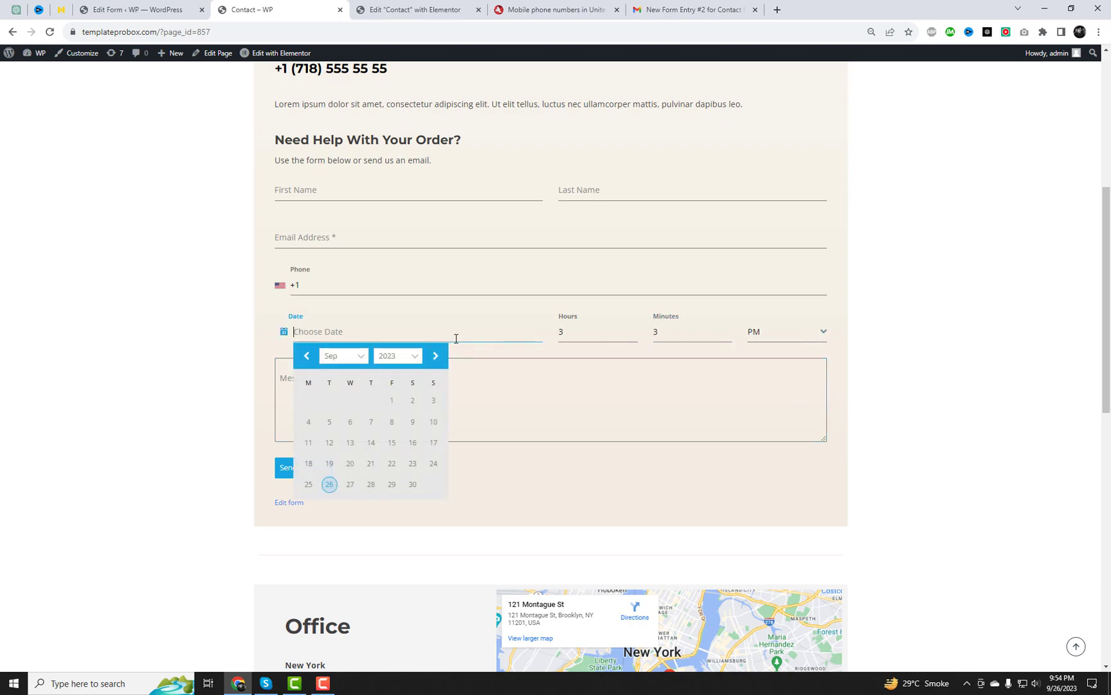
{"action": "left_click", "coordinate": [349, 484]}
Fill in the first name, last name, email address and phone number fields
{"action": "left_click", "coordinate": [308, 191]}
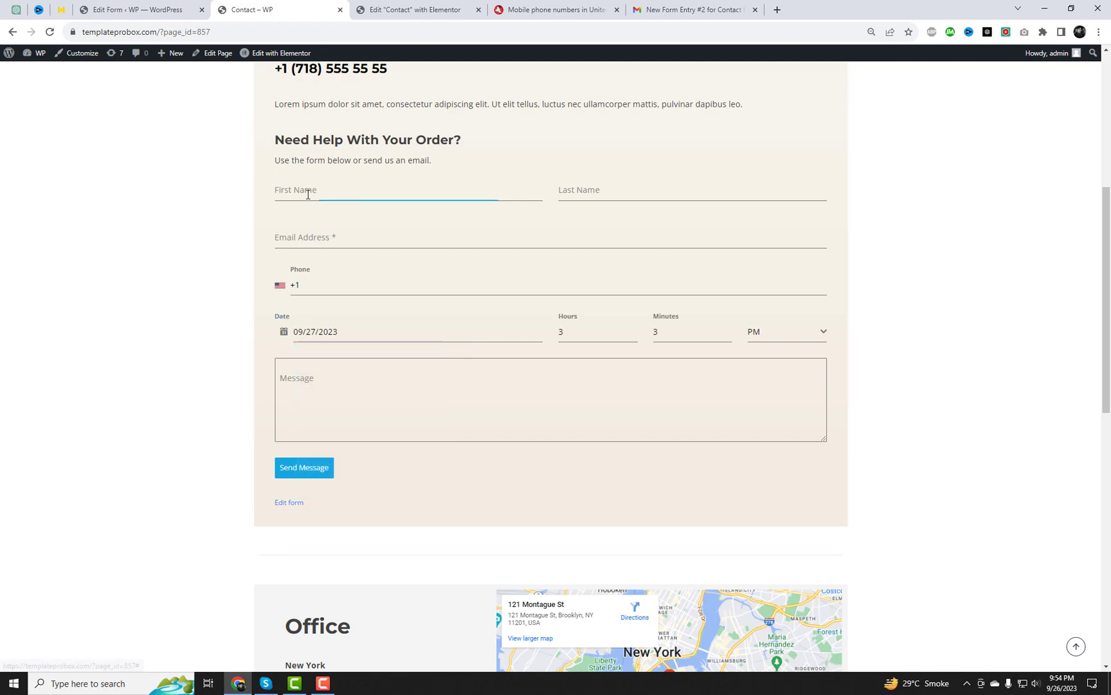
{"action": "left_click", "coordinate": [351, 225]}
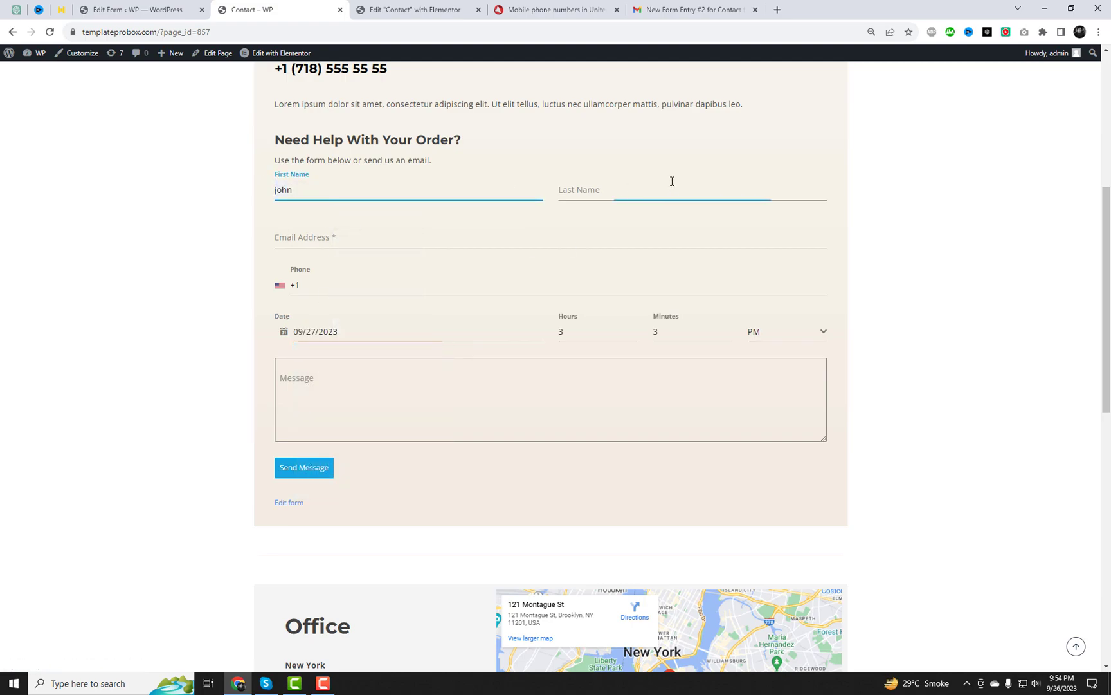
{"action": "left_click", "coordinate": [672, 186]}
{"action": "left_click", "coordinate": [649, 222]}
{"action": "left_click", "coordinate": [414, 235]}
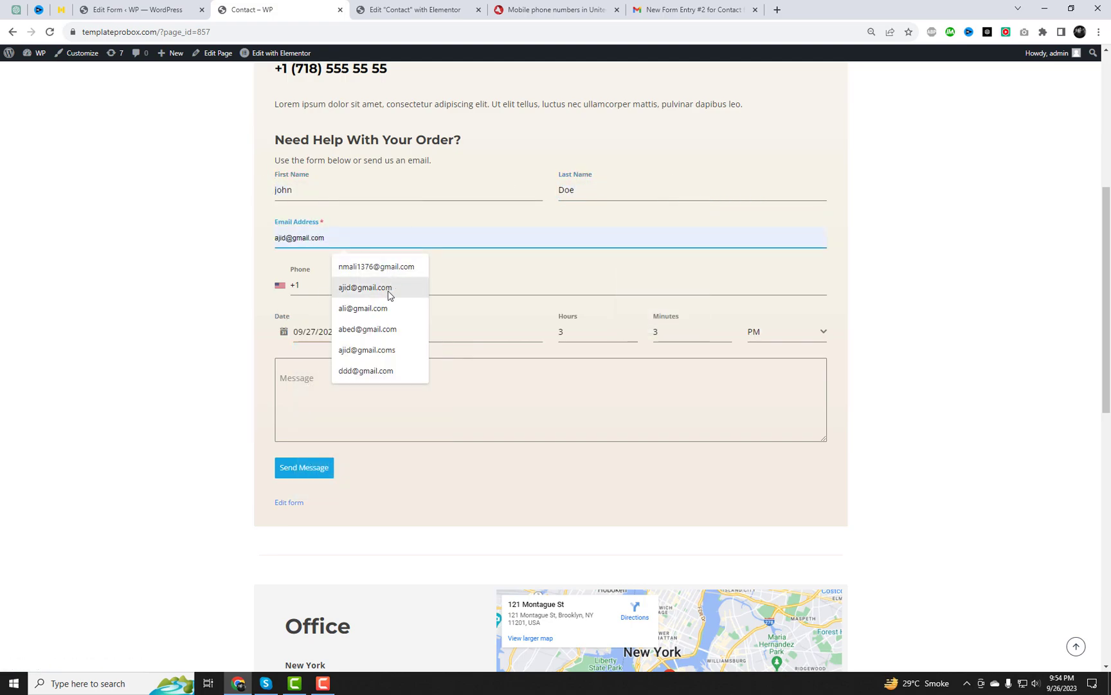
{"action": "left_click", "coordinate": [364, 308]}
{"action": "left_click", "coordinate": [344, 287]}
{"action": "key", "text": "ctrl+v"}
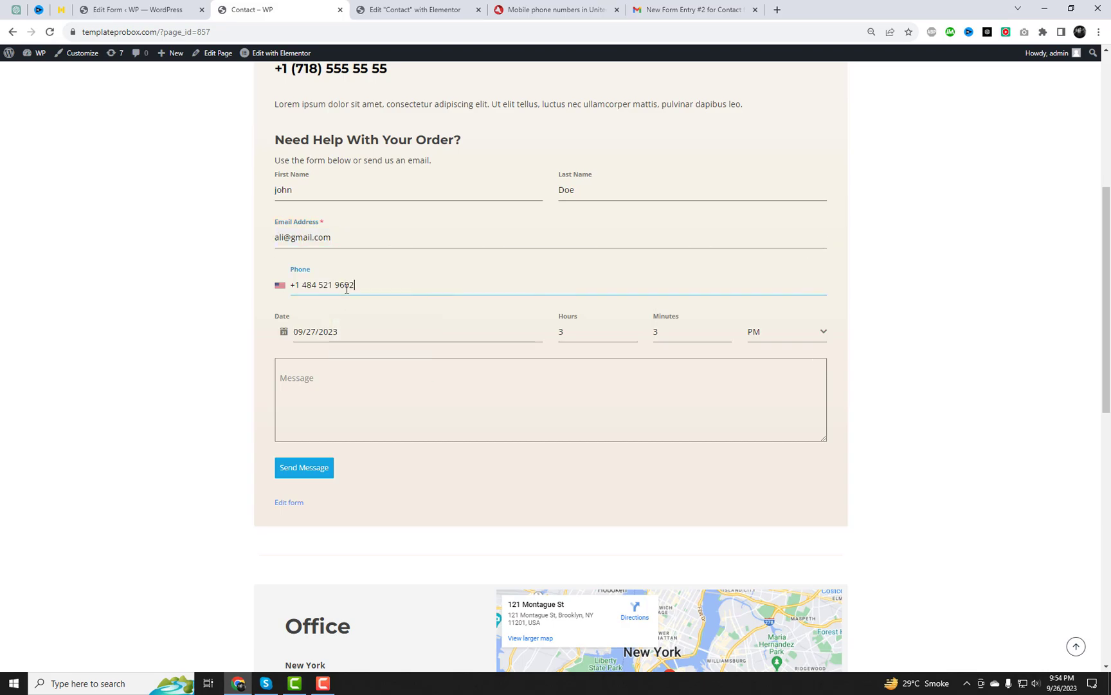
Enter the message 'Test me' and send the form
{"action": "left_click", "coordinate": [327, 381]}
{"action": "type", "text": "Test me"}
{"action": "left_click", "coordinate": [321, 470]}
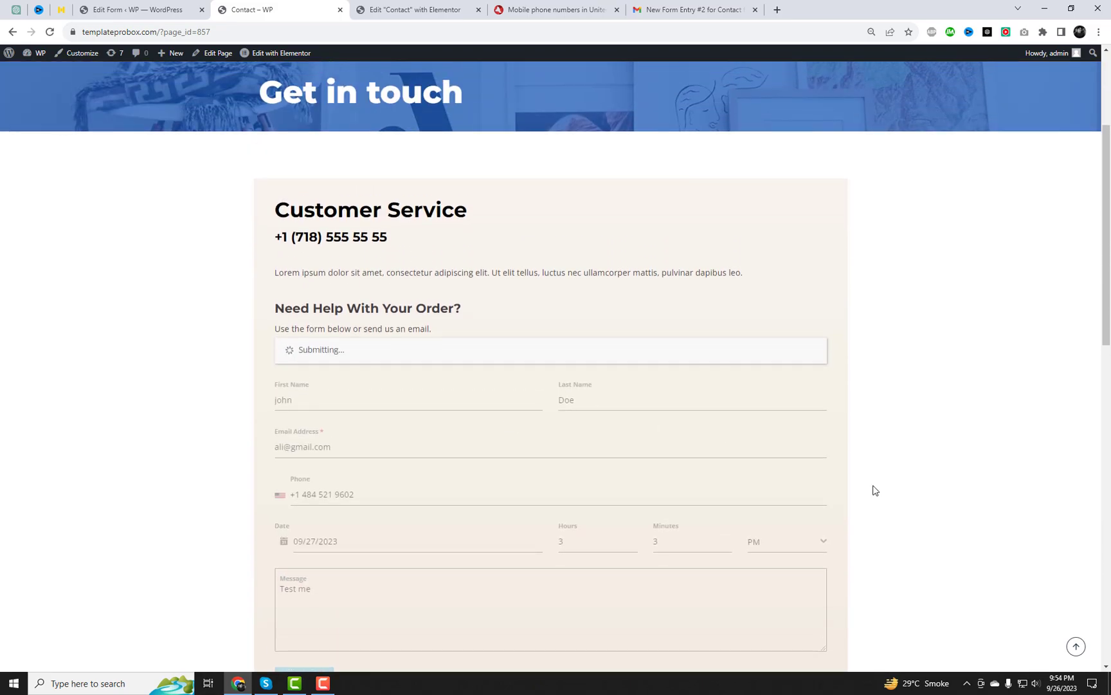
Open New Form Entry #3 and verify Date 09/27/2023 and Time 03:03 pm, then return to the site
{"action": "left_click", "coordinate": [707, 8]}
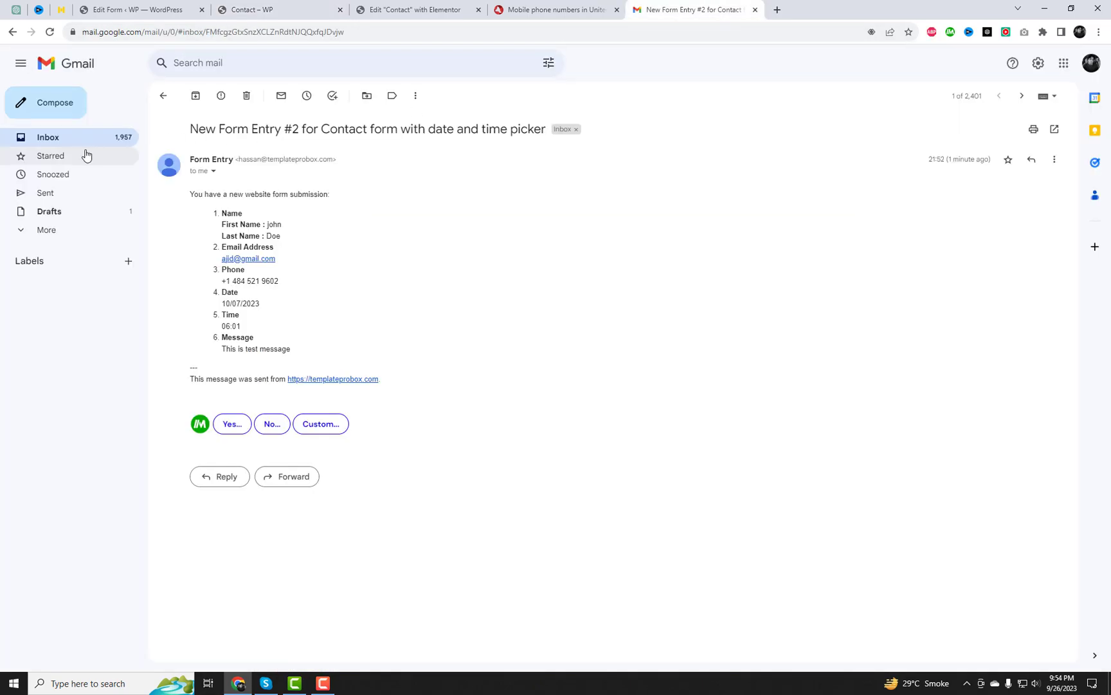
{"action": "left_click", "coordinate": [71, 137]}
{"action": "left_click", "coordinate": [214, 159]}
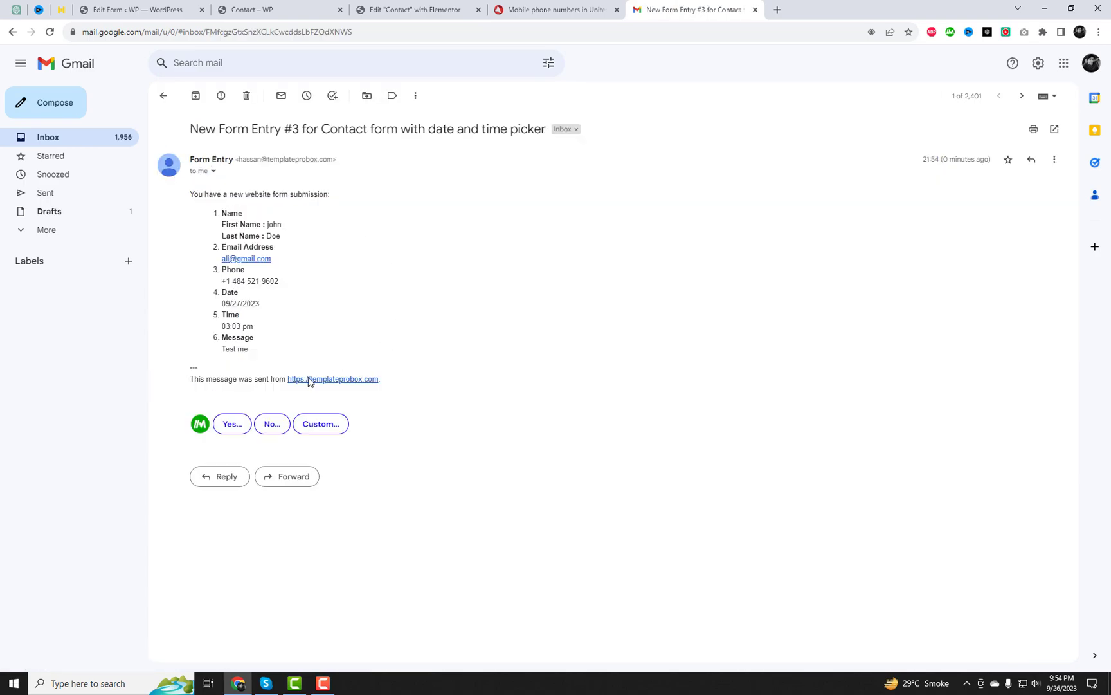
{"action": "left_click_drag", "start_coordinate": [211, 294], "coordinate": [263, 328]}
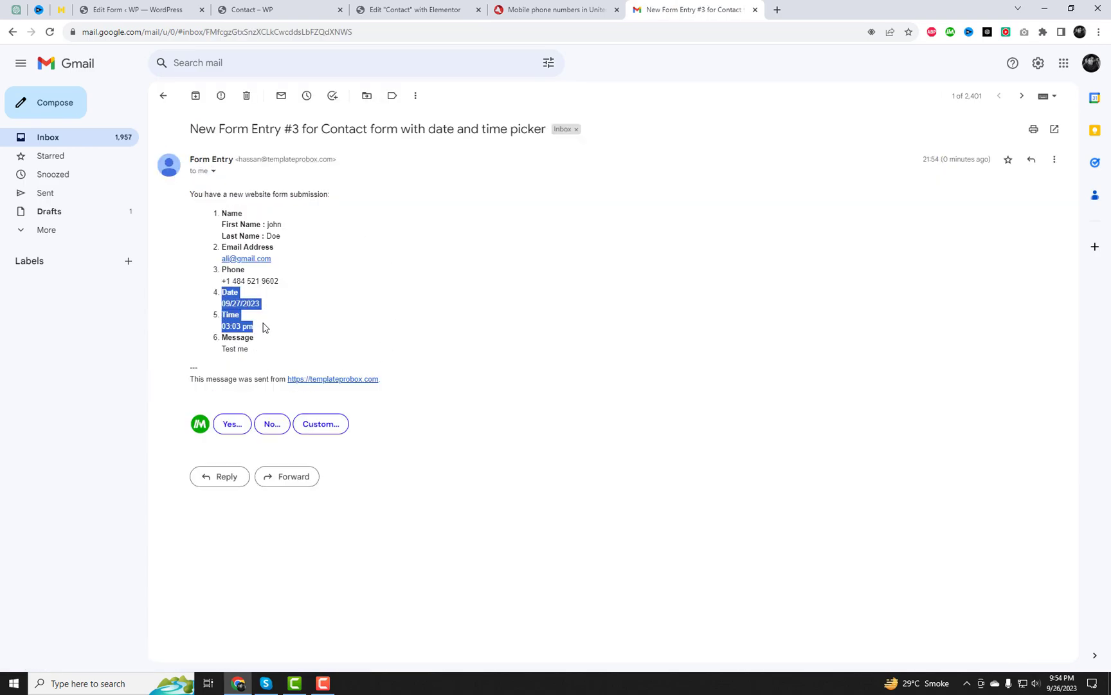
{"action": "left_click", "coordinate": [515, 355]}
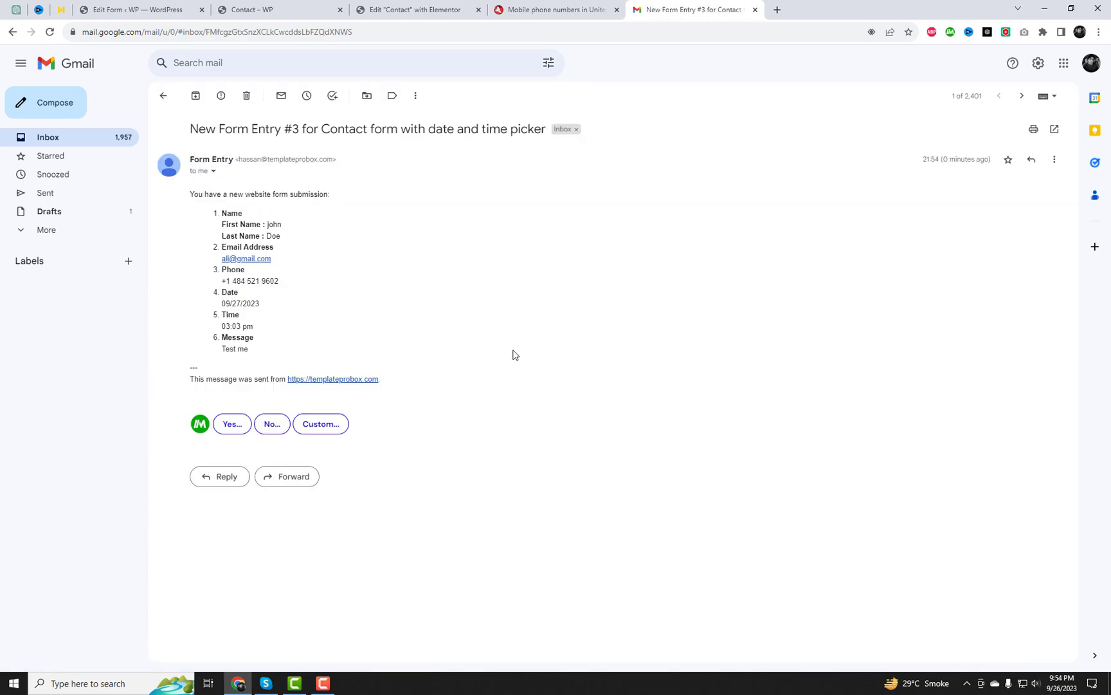
{"action": "left_click", "coordinate": [283, 9]}
{"action": "scroll", "coordinate": [858, 383], "scroll_direction": "down", "scroll_amount": 3}
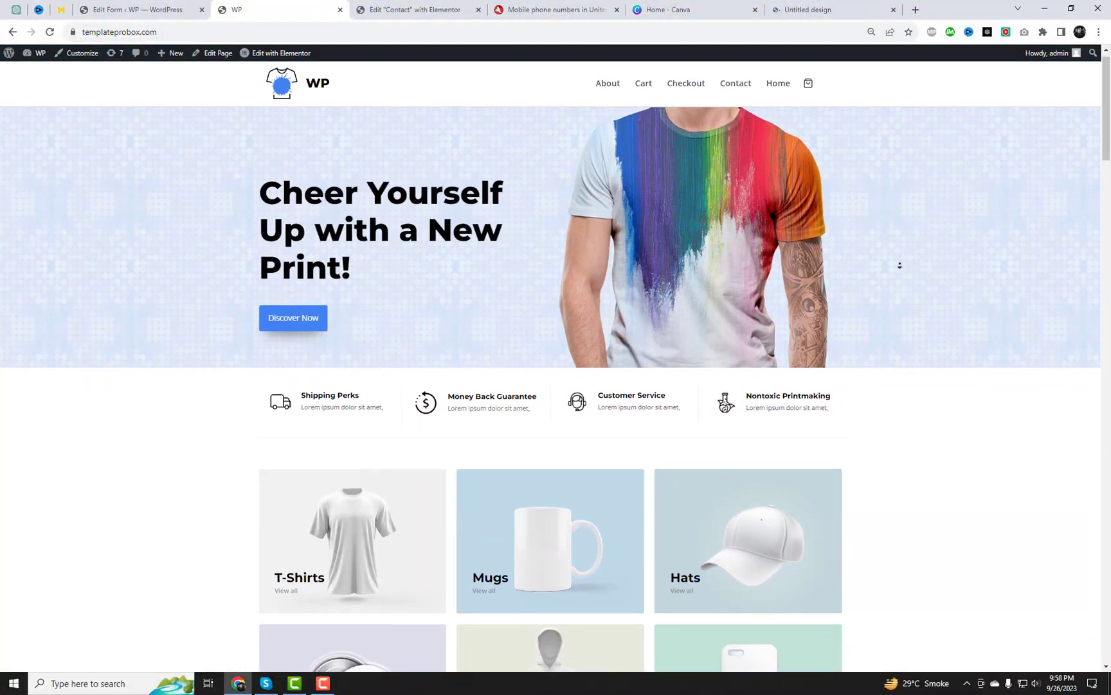
Scroll the home page past the product category tiles to the Why Choose Us section
{"action": "scroll", "coordinate": [900, 265], "scroll_direction": "down", "scroll_amount": 5}
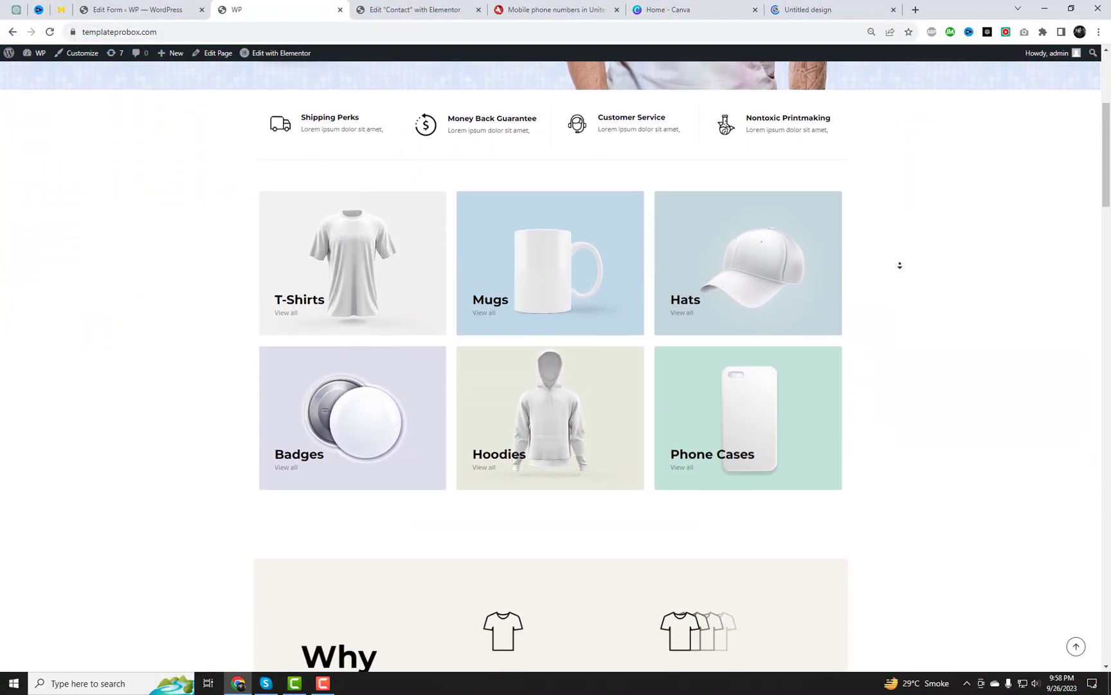
{"action": "scroll", "coordinate": [900, 265], "scroll_direction": "down", "scroll_amount": 2}
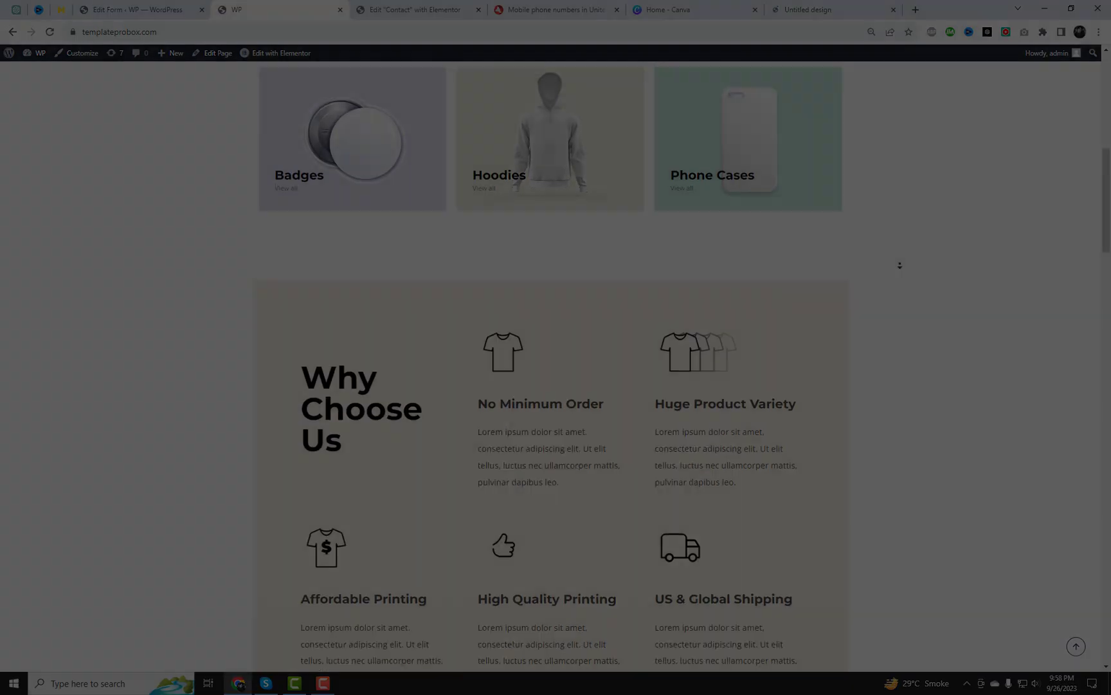